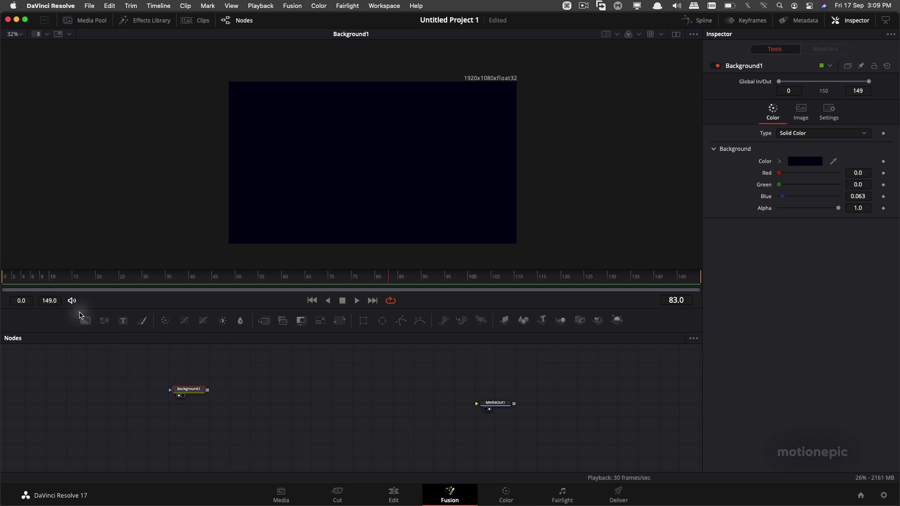
Add a second Background node, merge Background1 over it, and place Background1 directly above the Merge node
{"action": "left_click_drag", "start_coordinate": [85, 320], "coordinate": [197, 420]}
{"action": "left_click", "coordinate": [188, 417]}
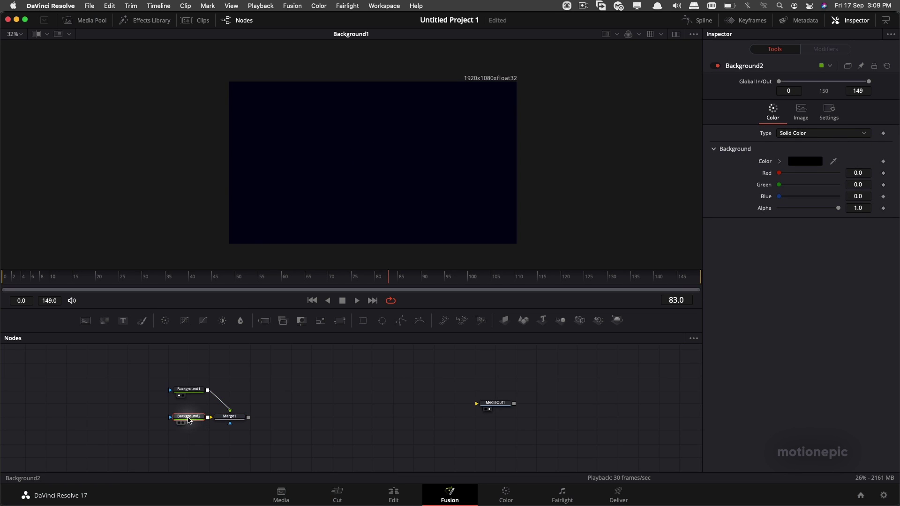
{"action": "left_click_drag", "start_coordinate": [189, 389], "coordinate": [229, 389]}
Mask Background2 with an Ellipse node placed before it, and shrink the ellipse to a small dot about 0.0175 wide and high
{"action": "left_click", "coordinate": [186, 419]}
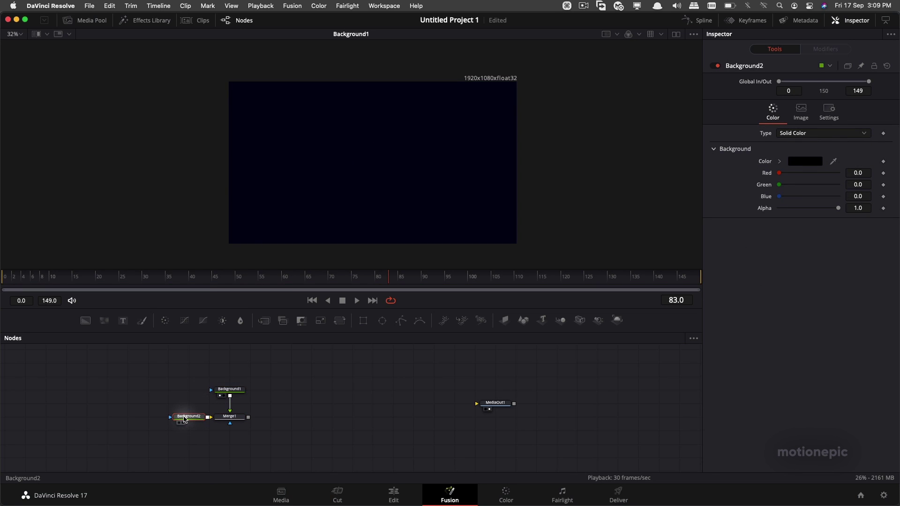
{"action": "left_click", "coordinate": [382, 320]}
{"action": "left_click_drag", "start_coordinate": [184, 406], "coordinate": [143, 419]}
{"action": "left_click_drag", "start_coordinate": [418, 223], "coordinate": [376, 170]}
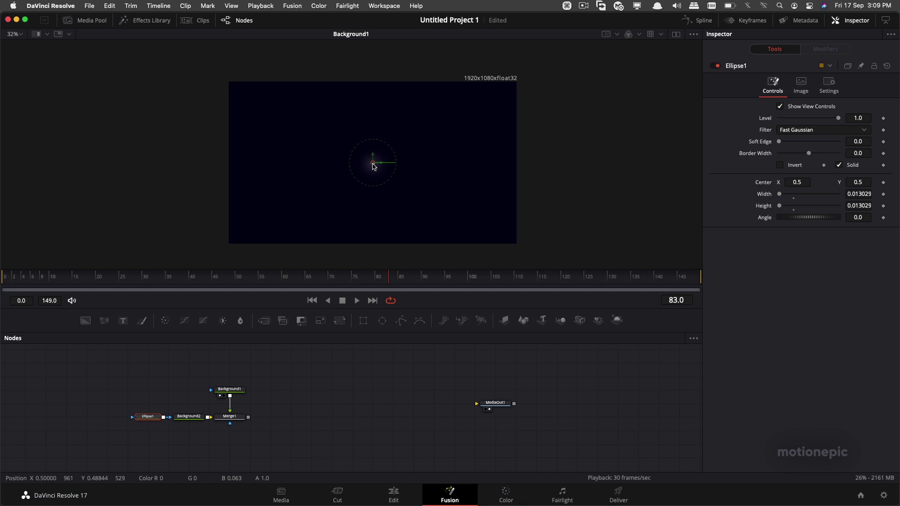
Rename the masked Background2 node as shapeL
{"action": "left_click", "coordinate": [189, 417]}
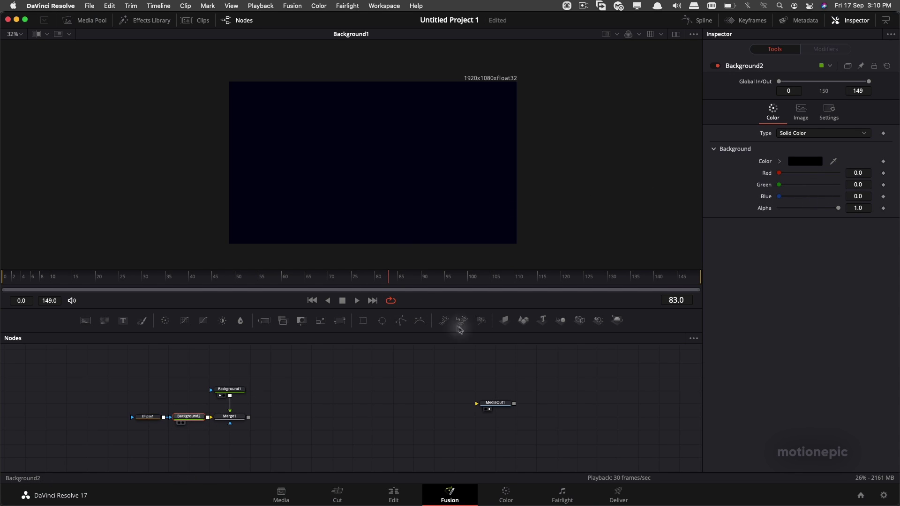
{"action": "left_click", "coordinate": [184, 406]}
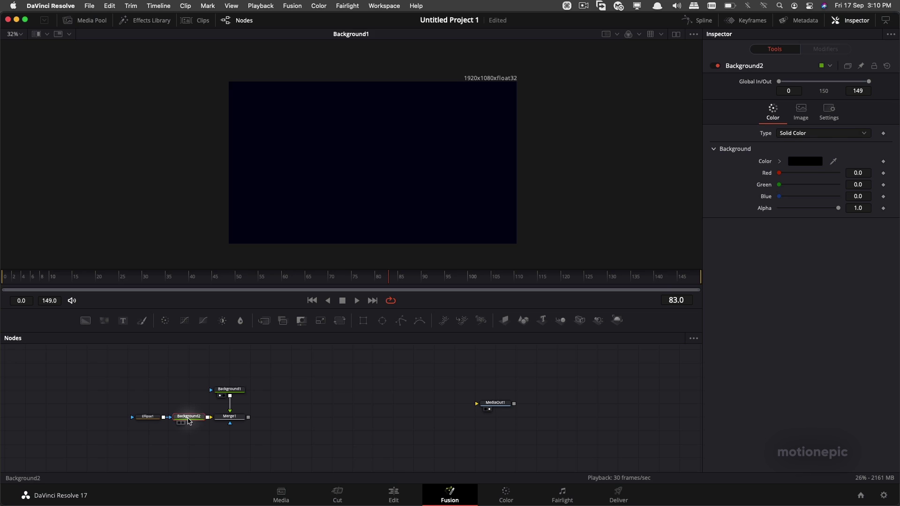
{"action": "right_click", "coordinate": [189, 420]}
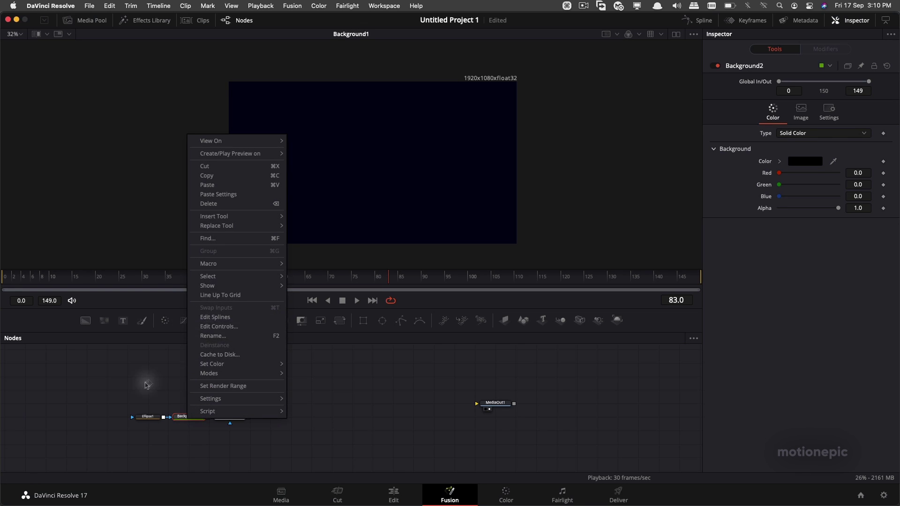
{"action": "left_click", "coordinate": [154, 393]}
{"action": "scroll", "coordinate": [170, 417], "scroll_direction": "up", "scroll_amount": 2}
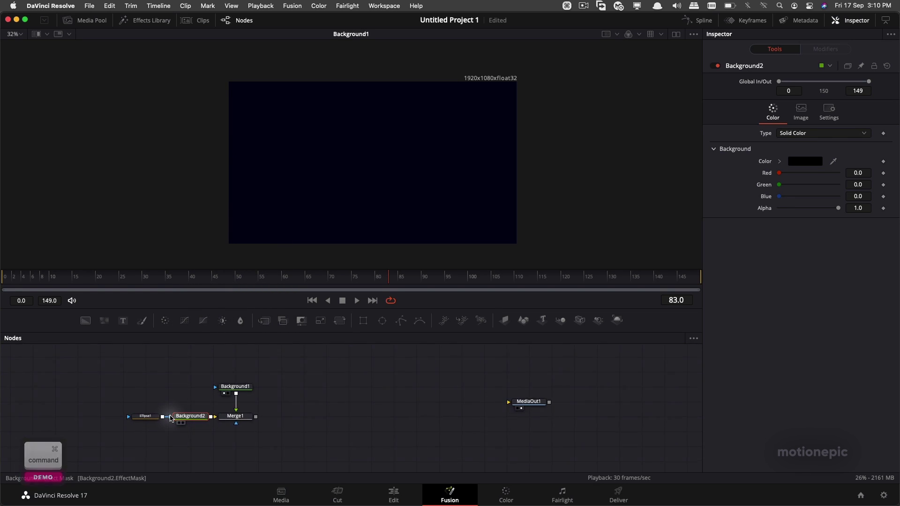
{"action": "right_click", "coordinate": [186, 418]}
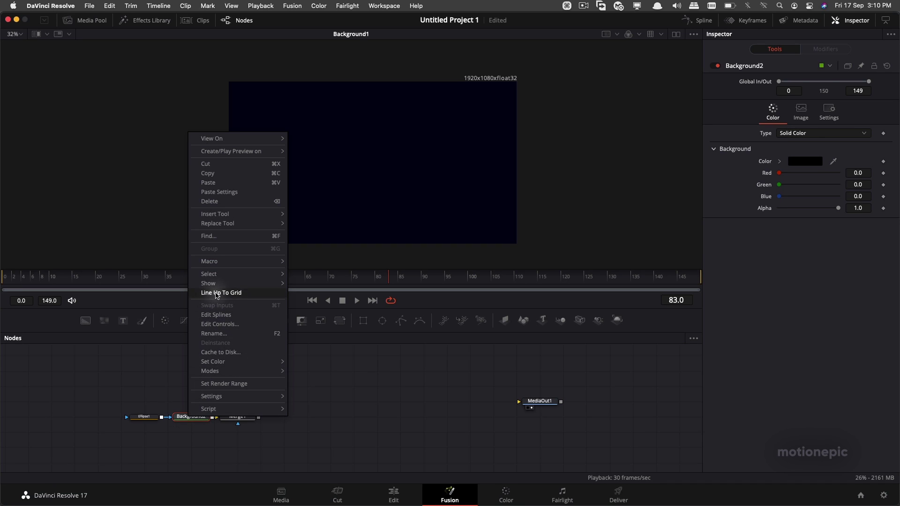
{"action": "left_click", "coordinate": [215, 334]}
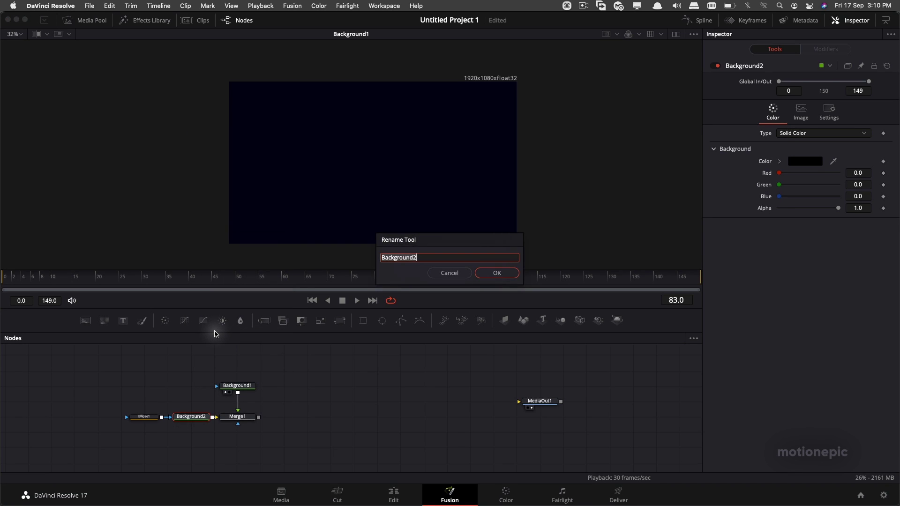
{"action": "type", "text": "shapeL"}
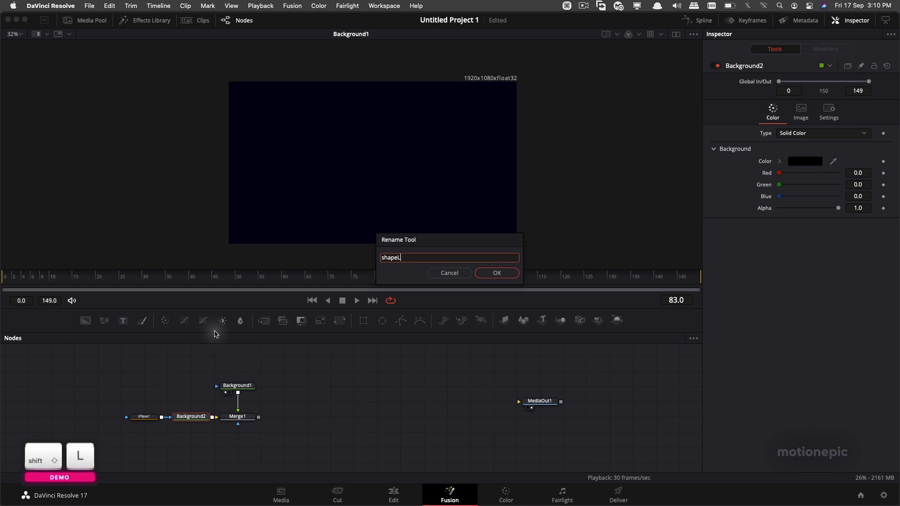
{"action": "left_click", "coordinate": [497, 274]}
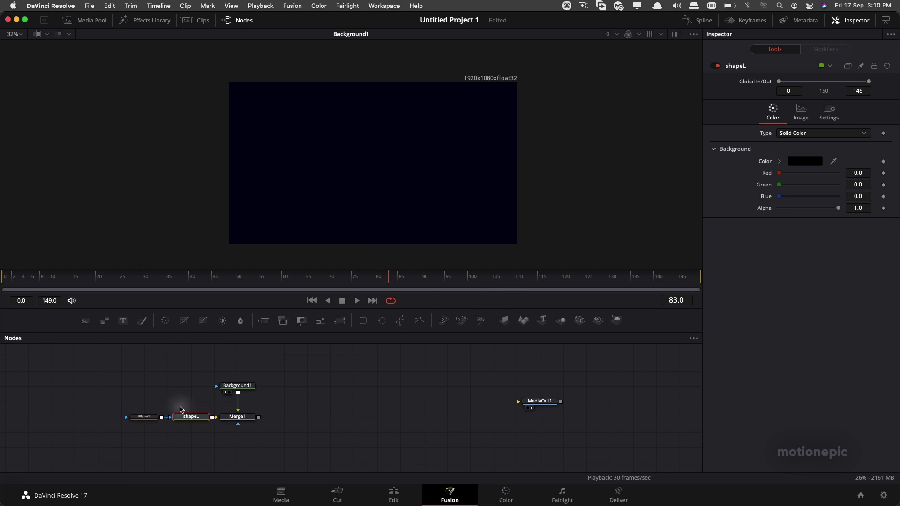
Set shapeL's solid color to yellow-orange, about Red 0.996, Green 0.722, Blue 0.086
{"action": "mouse_move", "coordinate": [781, 187]}
{"action": "left_mouse_down"}
{"action": "mouse_move", "coordinate": [821, 188]}
{"action": "mouse_move", "coordinate": [777, 186]}
{"action": "left_mouse_up"}
{"action": "left_click", "coordinate": [803, 161]}
{"action": "left_click", "coordinate": [365, 187]}
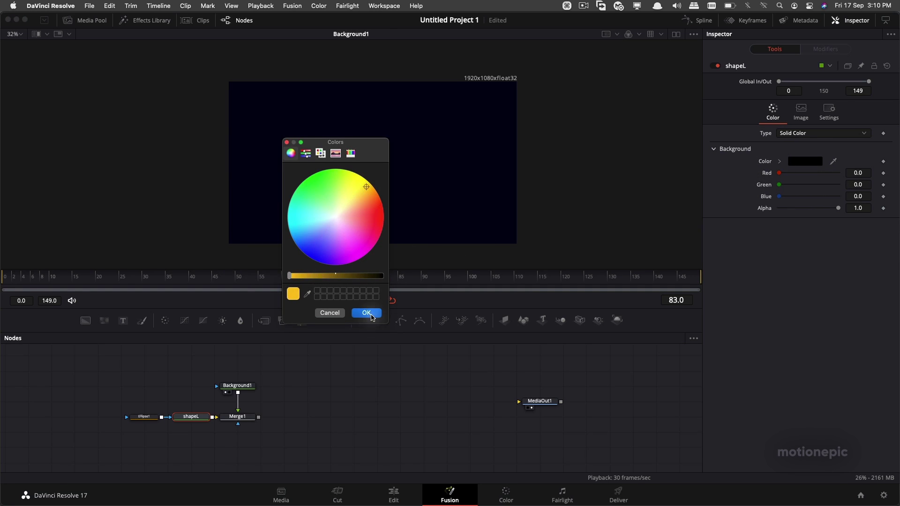
{"action": "left_click", "coordinate": [367, 313]}
Duplicate the Ellipse1 and shapeL nodes below the originals and merge the copy onto Merge1's output
{"action": "left_click_drag", "start_coordinate": [103, 441], "coordinate": [199, 410]}
{"action": "key", "text": "super+c"}
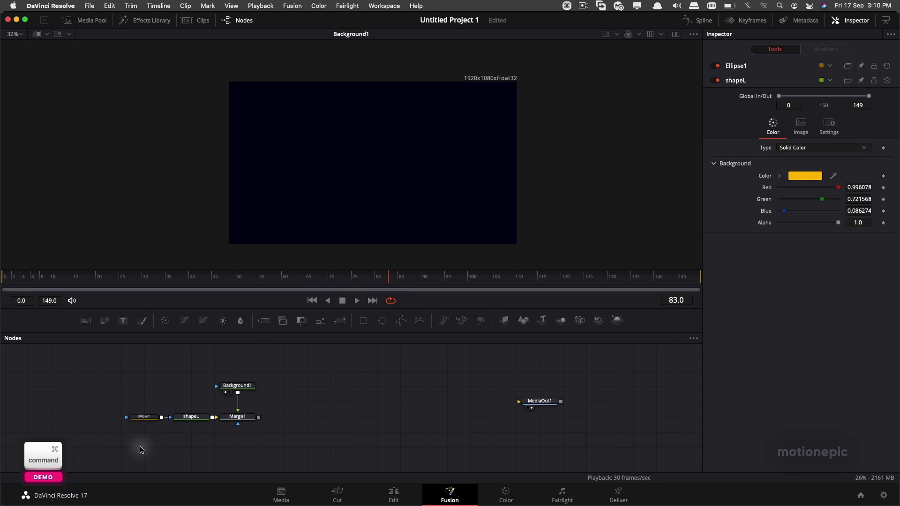
{"action": "key", "text": "super+v"}
{"action": "left_click_drag", "start_coordinate": [190, 447], "coordinate": [259, 416]}
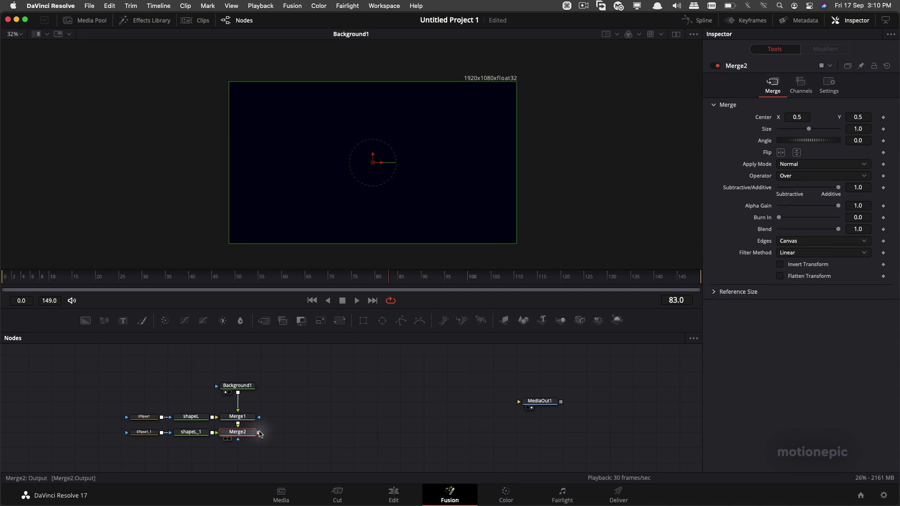
Rename the duplicated shapeL_1 node as shapeR
{"action": "right_click", "coordinate": [192, 438]}
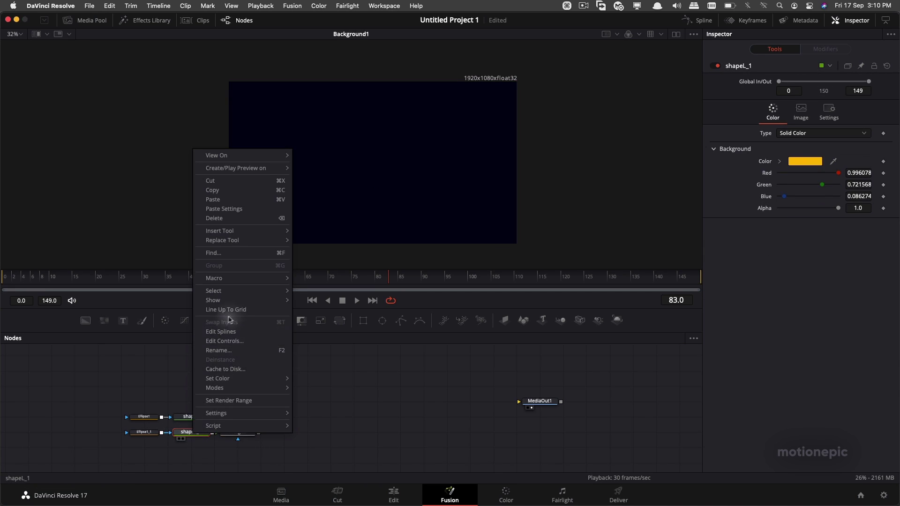
{"action": "left_click", "coordinate": [217, 347]}
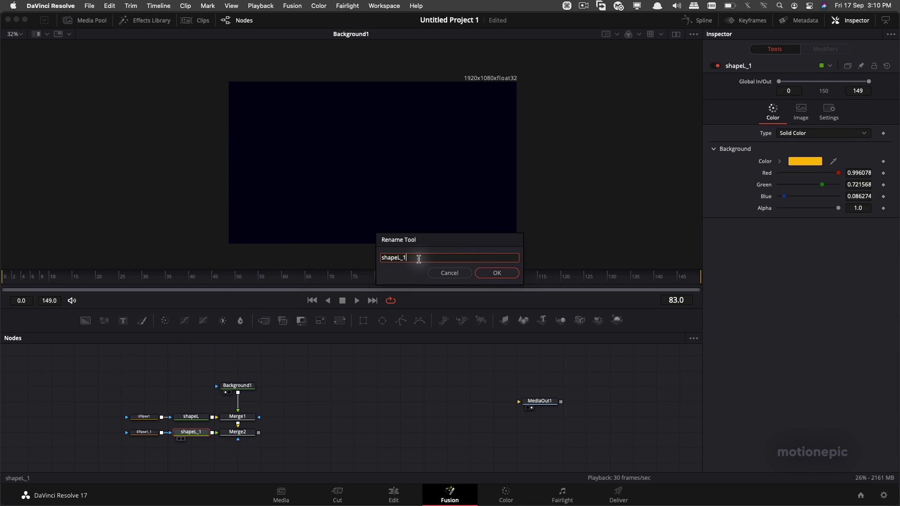
{"action": "key", "text": "BackSpace"}
{"action": "type", "text": "R"}
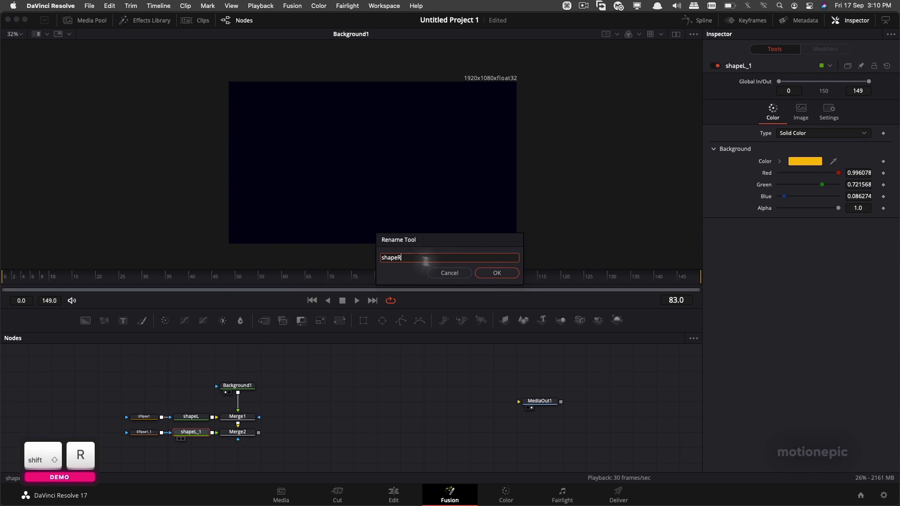
{"action": "left_click", "coordinate": [496, 273]}
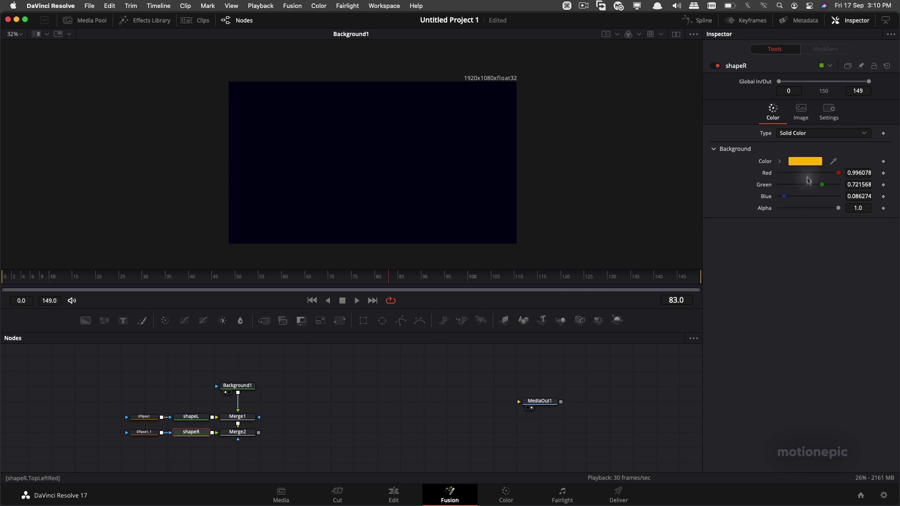
Set shapeR's color to blue-violet, about Red 0.307, Green 0.0, Blue 0.866, and show Merge2 in the viewer
{"action": "mouse_move", "coordinate": [822, 185]}
{"action": "left_mouse_down"}
{"action": "mouse_move", "coordinate": [778, 186]}
{"action": "mouse_move", "coordinate": [835, 174]}
{"action": "left_mouse_up"}
{"action": "left_click_drag", "start_coordinate": [828, 199], "coordinate": [831, 199]}
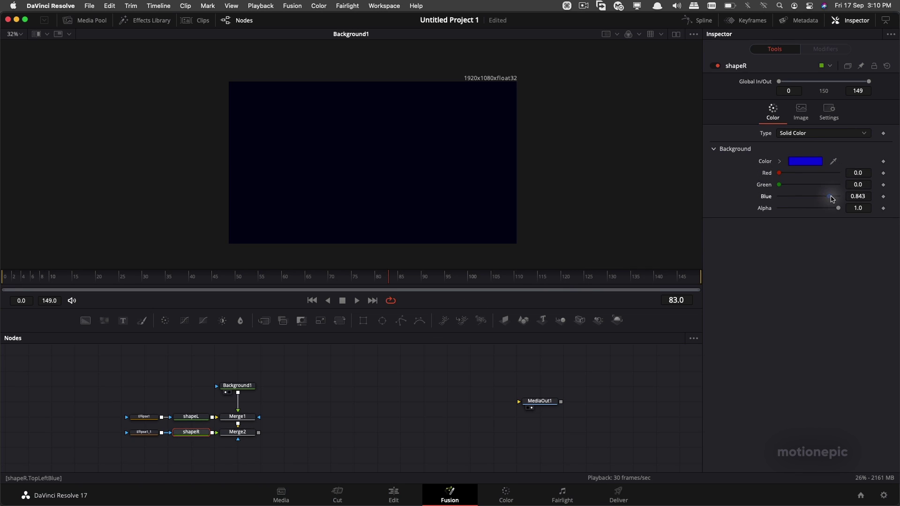
{"action": "left_click", "coordinate": [238, 432]}
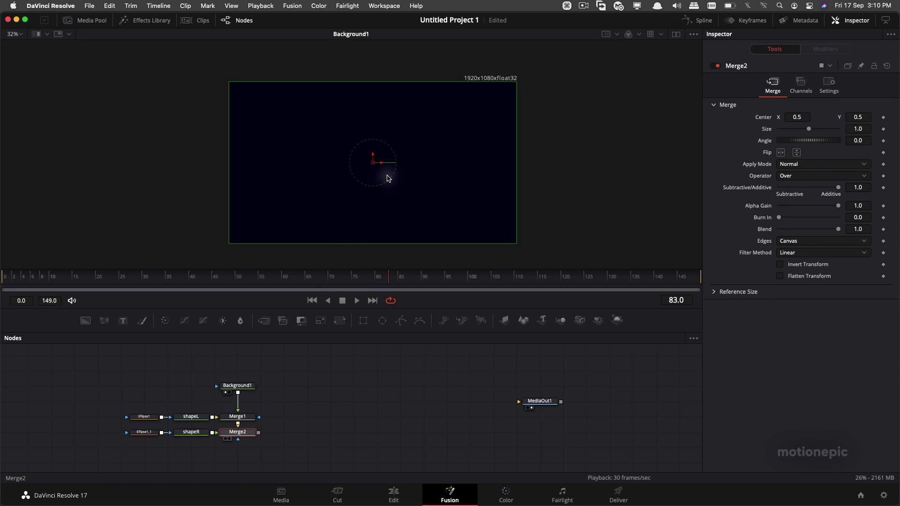
{"action": "left_click", "coordinate": [306, 407]}
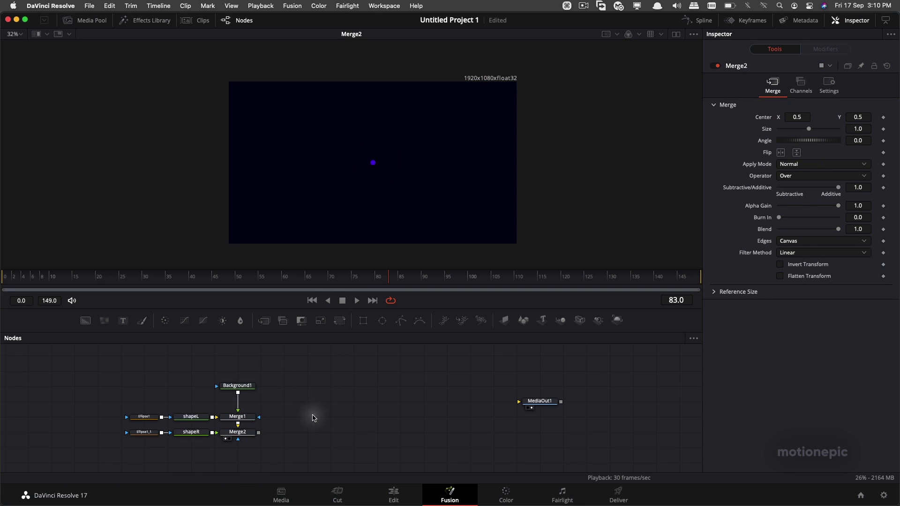
Duplicate shapeR with its ellipse mask below the originals and merge the copy onto Merge2's output
{"action": "left_click_drag", "start_coordinate": [122, 454], "coordinate": [187, 427]}
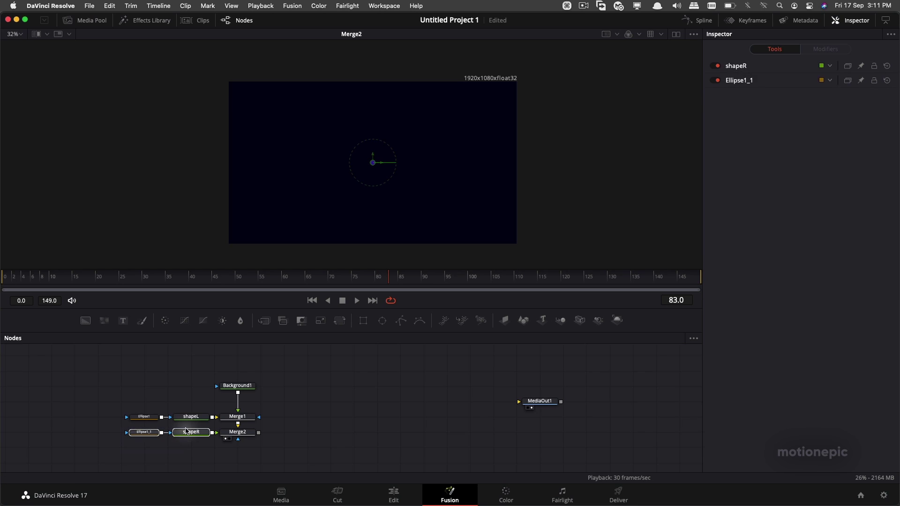
{"action": "key", "text": "super+v"}
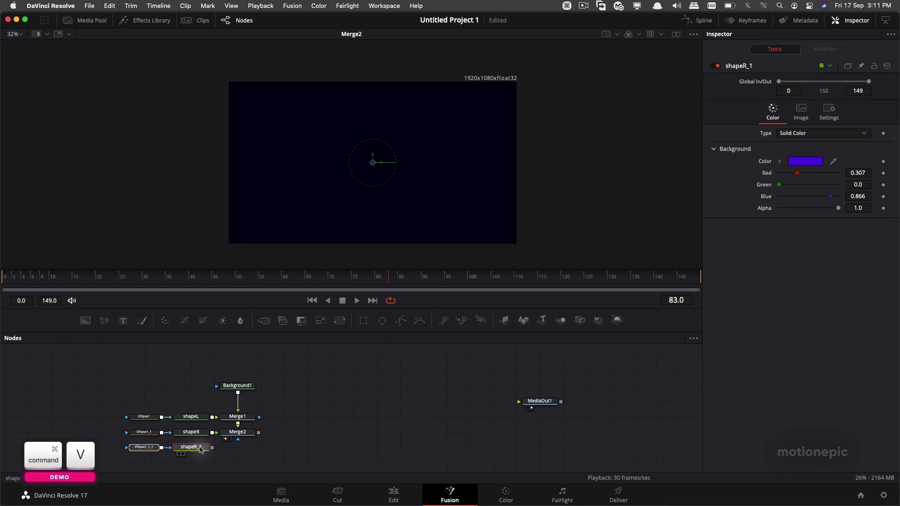
{"action": "left_click_drag", "start_coordinate": [213, 447], "coordinate": [258, 433]}
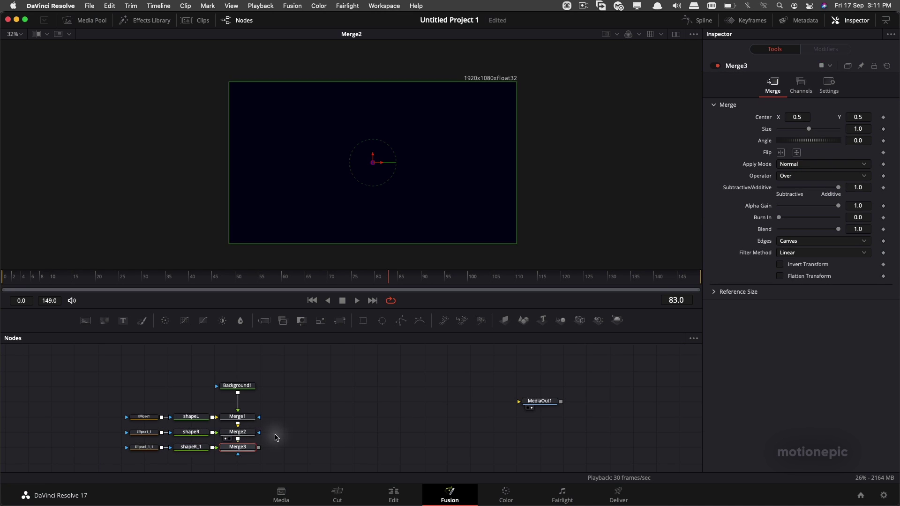
Rename the duplicated shapeR_1 node as shapeM
{"action": "right_click", "coordinate": [191, 449]}
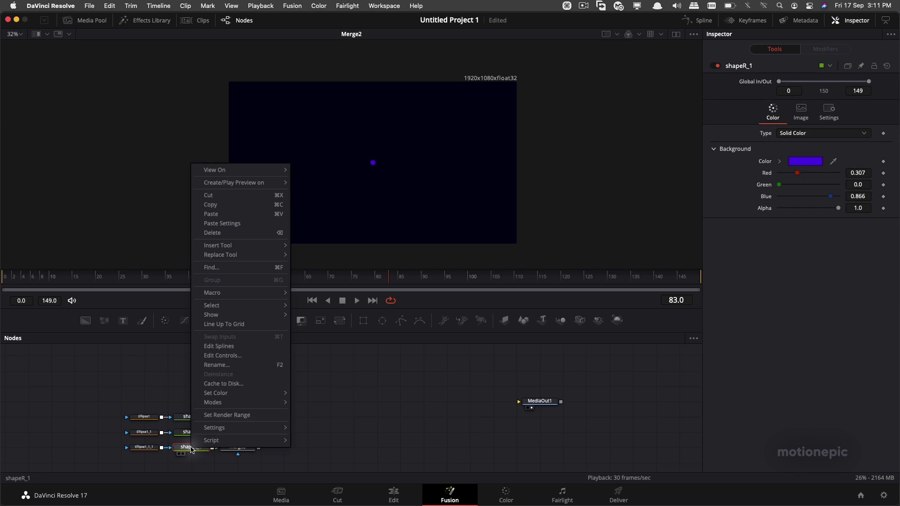
{"action": "left_click", "coordinate": [223, 366]}
{"action": "key", "text": "BackSpace"}
{"action": "key", "text": "BackSpace"}
{"action": "key", "text": "BackSpace"}
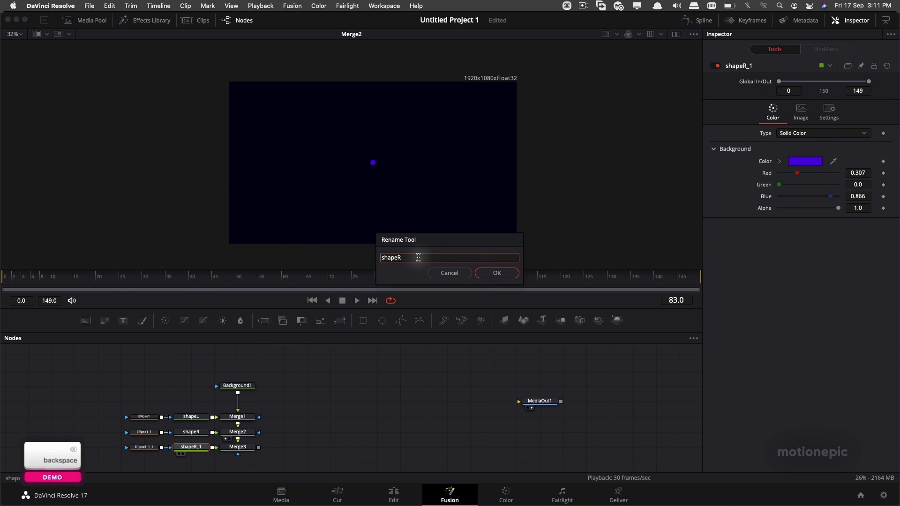
{"action": "type", "text": "M"}
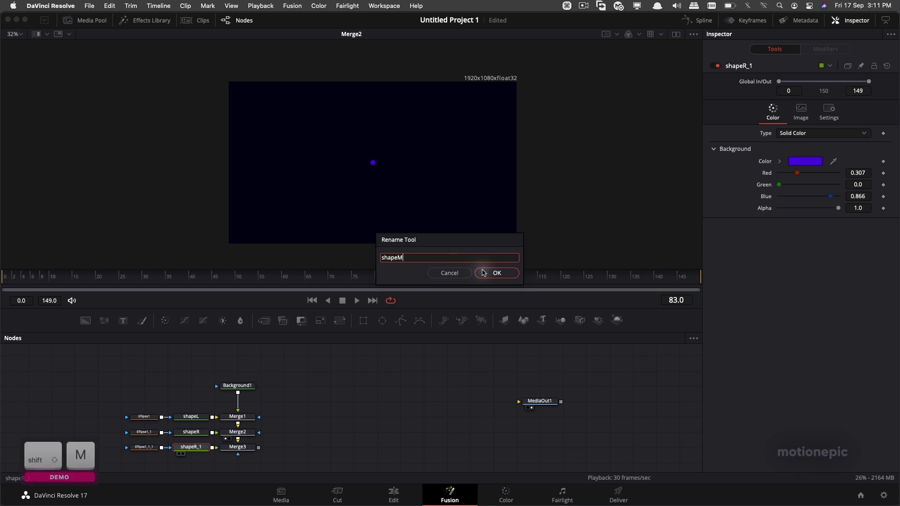
{"action": "left_click", "coordinate": [497, 273]}
Show Merge3 in the viewer and set shapeM's color to red, about Red 0.85, Green 0.0, Blue 0.189
{"action": "left_click_drag", "start_coordinate": [251, 444], "coordinate": [372, 203]}
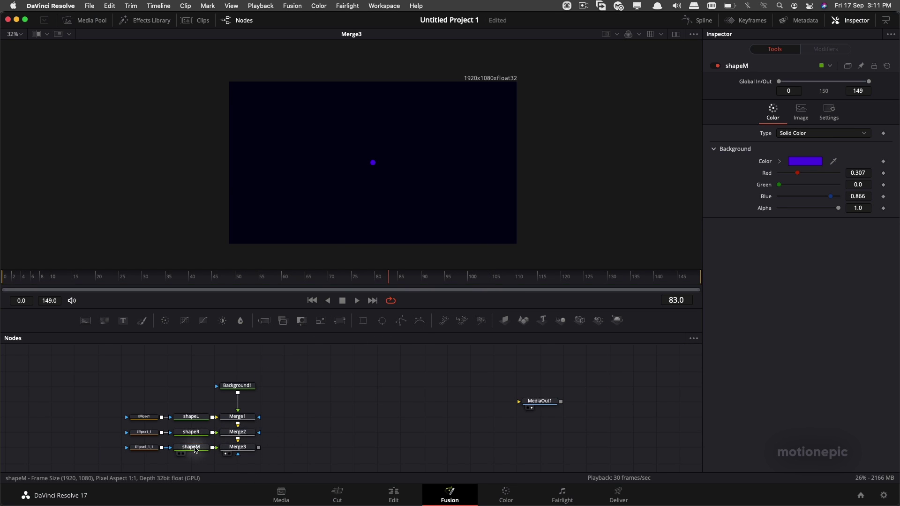
{"action": "left_click_drag", "start_coordinate": [814, 174], "coordinate": [786, 200]}
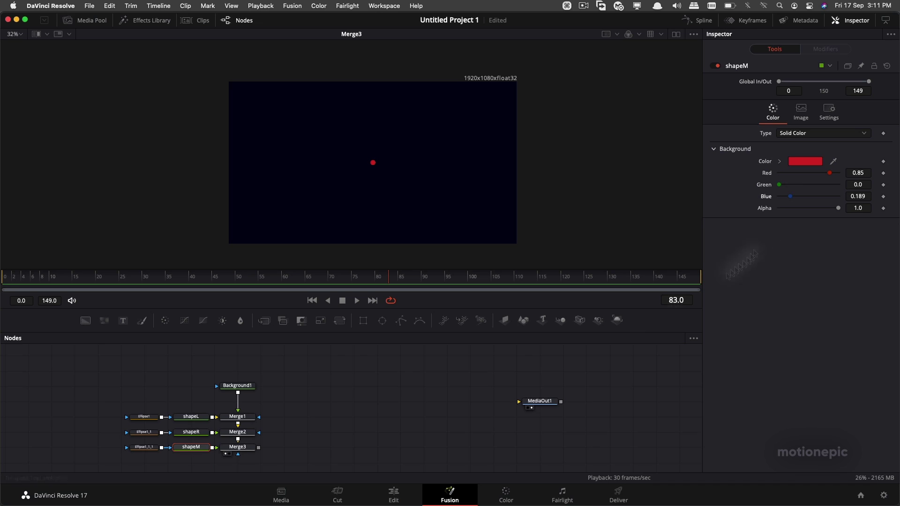
{"action": "left_click", "coordinate": [249, 448]}
{"action": "left_click", "coordinate": [334, 403]}
{"action": "scroll", "coordinate": [312, 439], "scroll_direction": "down", "scroll_amount": 1}
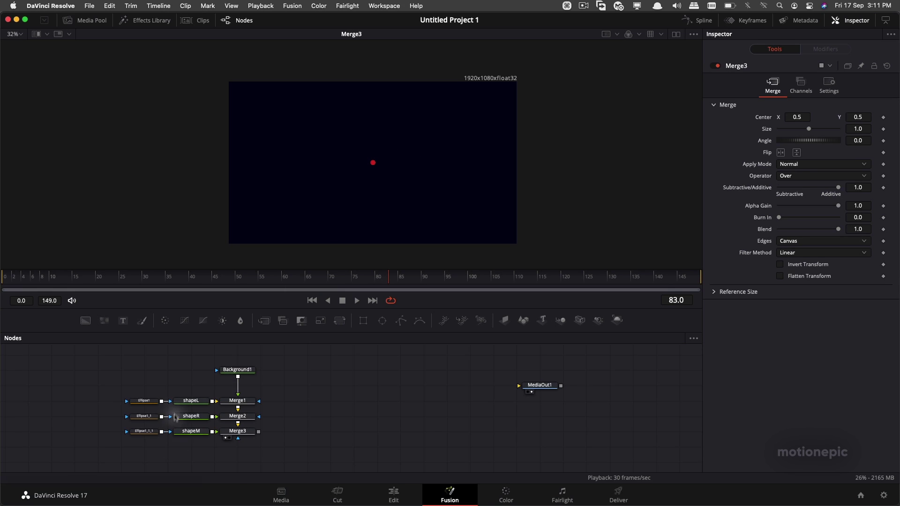
Add a keyframe at frame 0 for the center of Ellipse1, the mask feeding shapeL
{"action": "left_click", "coordinate": [149, 404]}
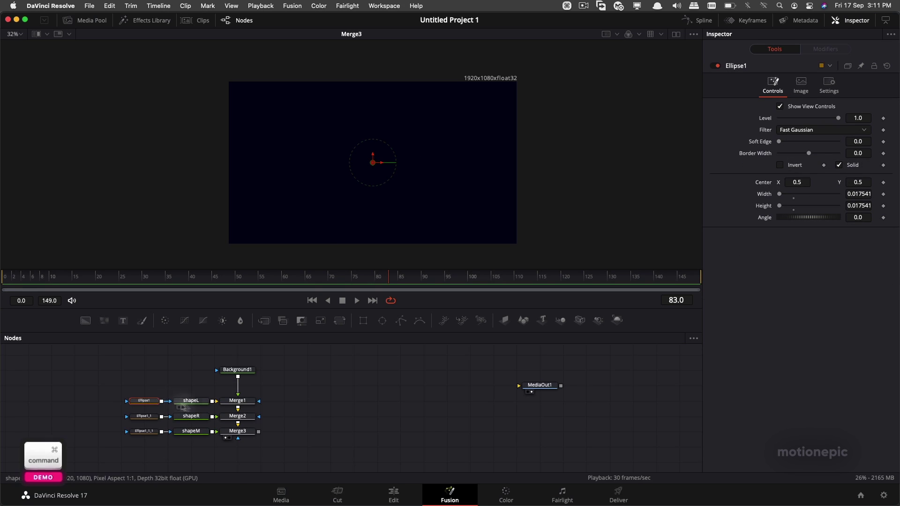
{"action": "left_click", "coordinate": [191, 403], "text": "super"}
{"action": "left_click", "coordinate": [159, 404]}
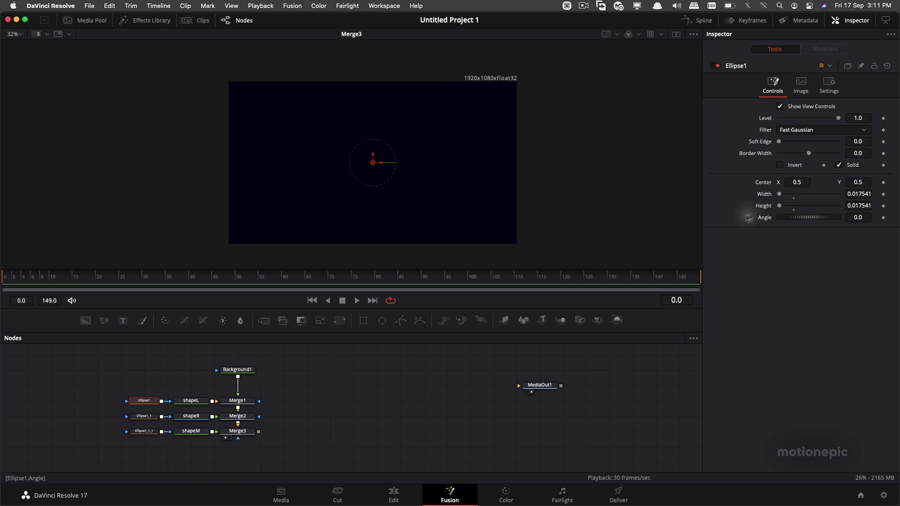
{"action": "left_click", "coordinate": [884, 183]}
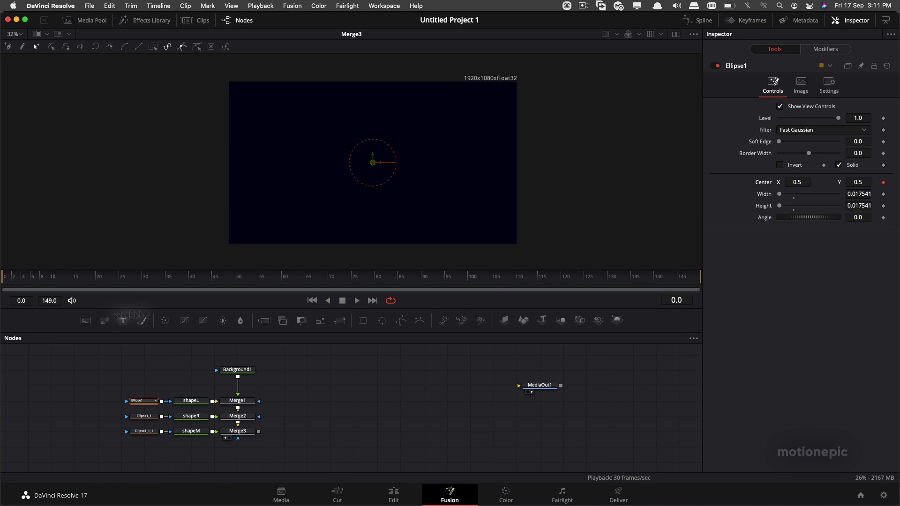
At frame 30, set the Center X of Ellipse1 to 0.4 to animate shapeL away from the center
{"action": "left_click", "coordinate": [146, 276]}
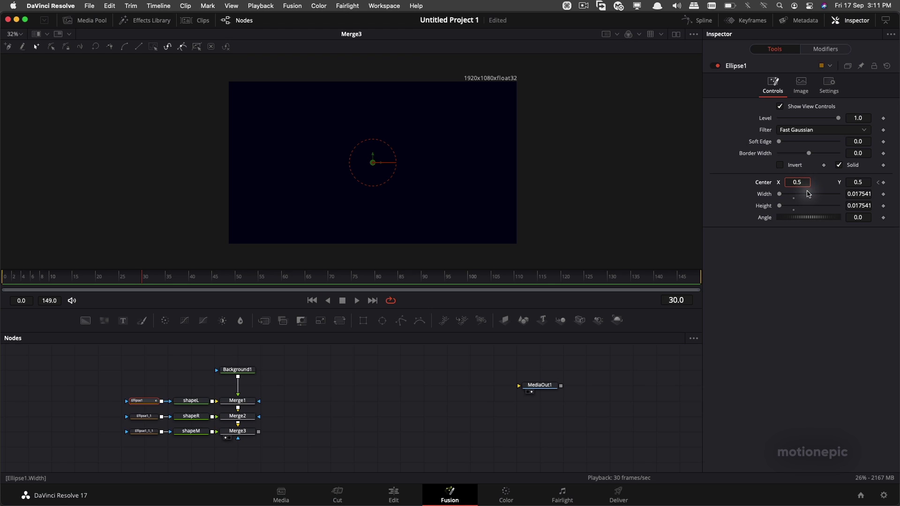
{"action": "key", "text": "BackSpace"}
{"action": "type", "text": "4"}
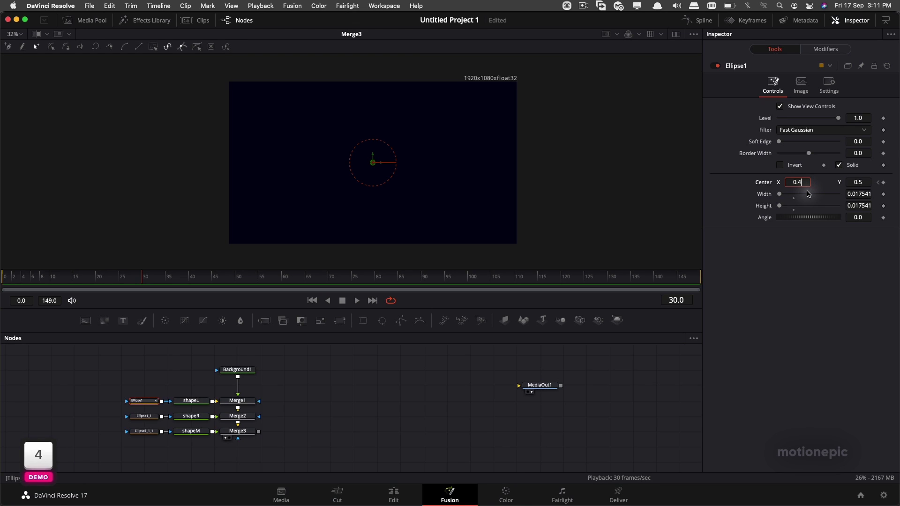
Keyframe the center of Ellipse1_1 at frame 0 and set its Center X to 0.6 at frame 30
{"action": "left_click", "coordinate": [145, 418]}
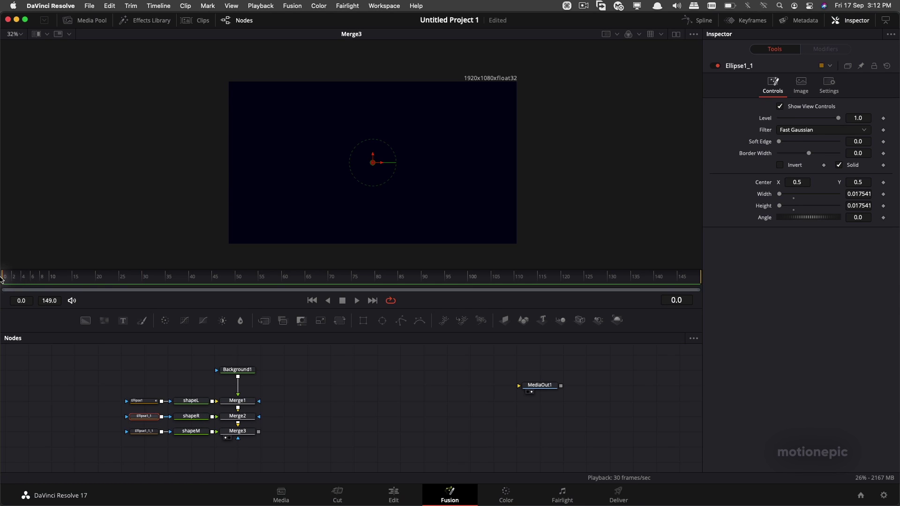
{"action": "left_click", "coordinate": [884, 183]}
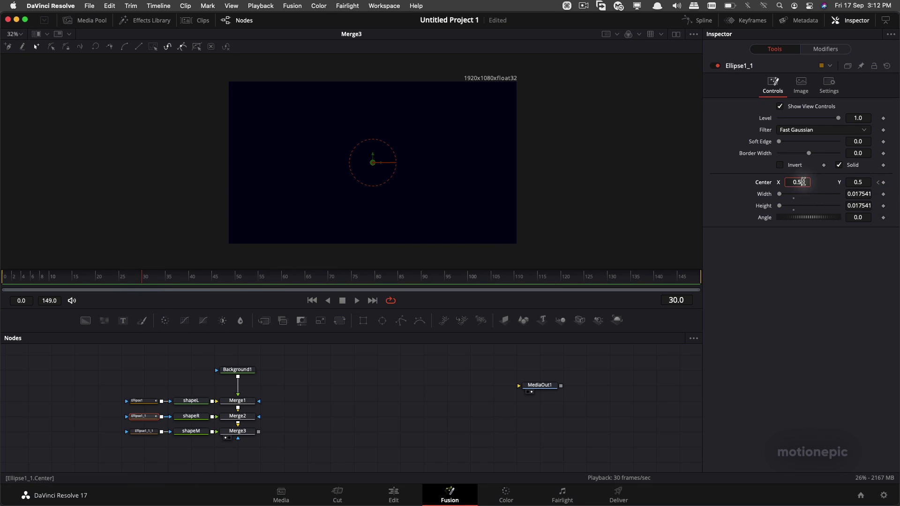
{"action": "key", "text": "BackSpace"}
{"action": "type", "text": "6"}
{"action": "key", "text": "Return"}
Play the circles' animation from frame 0, stop it and return to the start
{"action": "left_click_drag", "start_coordinate": [26, 279], "coordinate": [4, 277]}
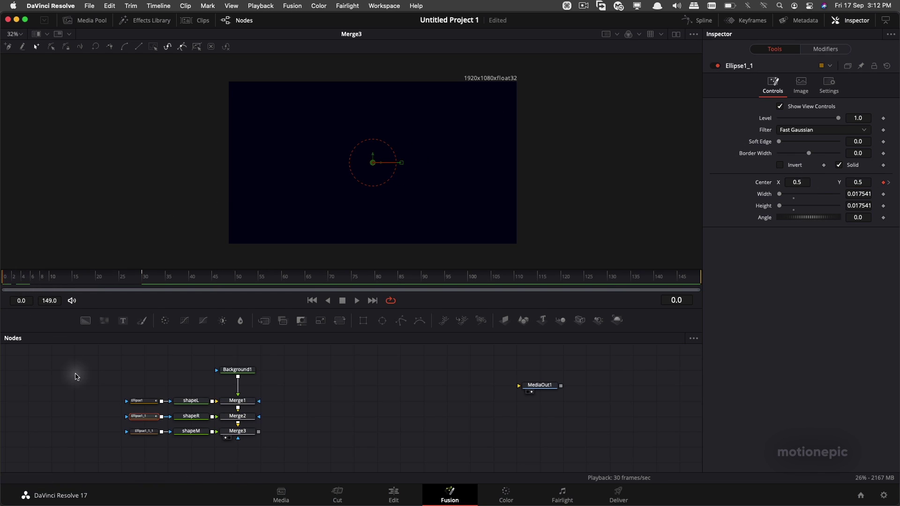
{"action": "key", "text": "space"}
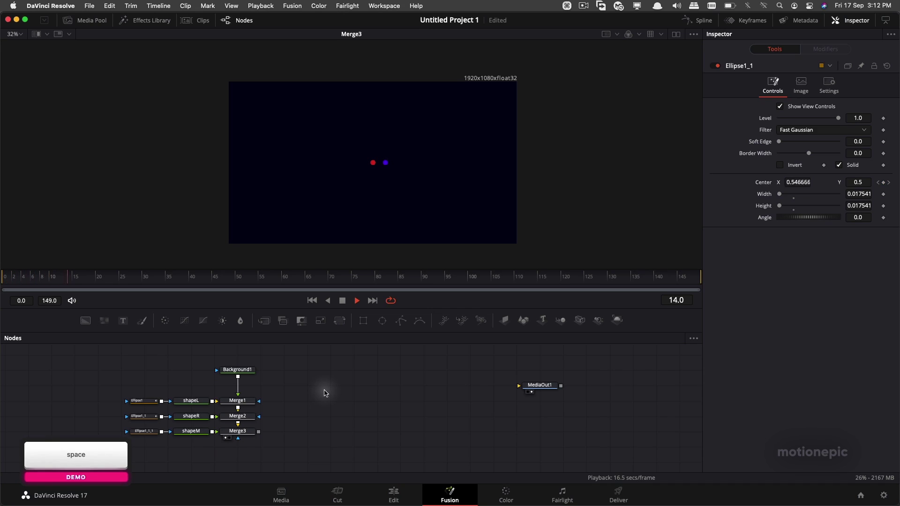
{"action": "key", "text": "space"}
{"action": "left_click", "coordinate": [4, 277]}
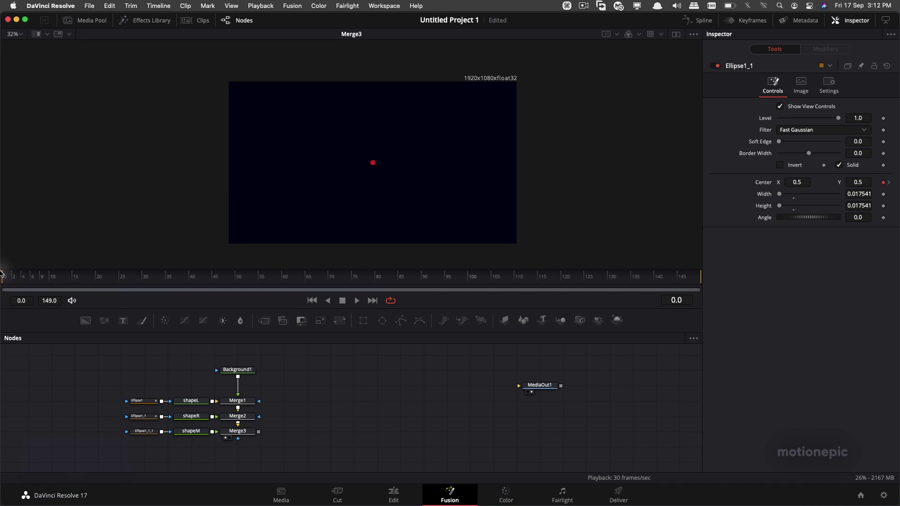
Examine Ellipse1 and the output of Merge1 at frame 22 to check shapeL's circle
{"action": "left_click", "coordinate": [141, 405]}
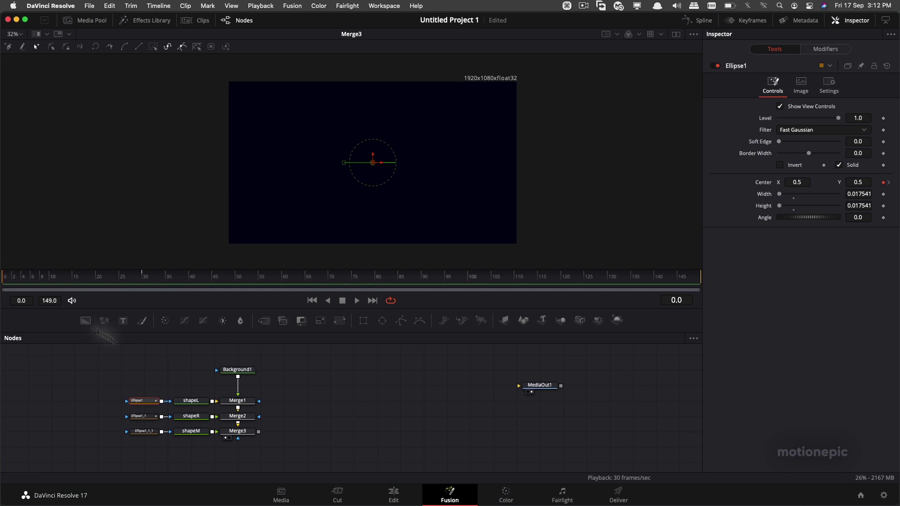
{"action": "left_click_drag", "start_coordinate": [7, 277], "coordinate": [104, 276]}
{"action": "left_click", "coordinate": [237, 400]}
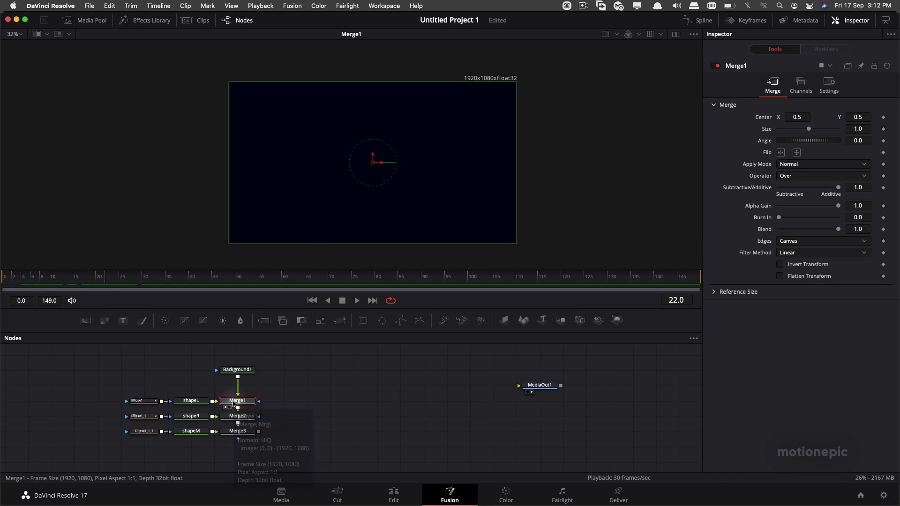
{"action": "left_click", "coordinate": [298, 398]}
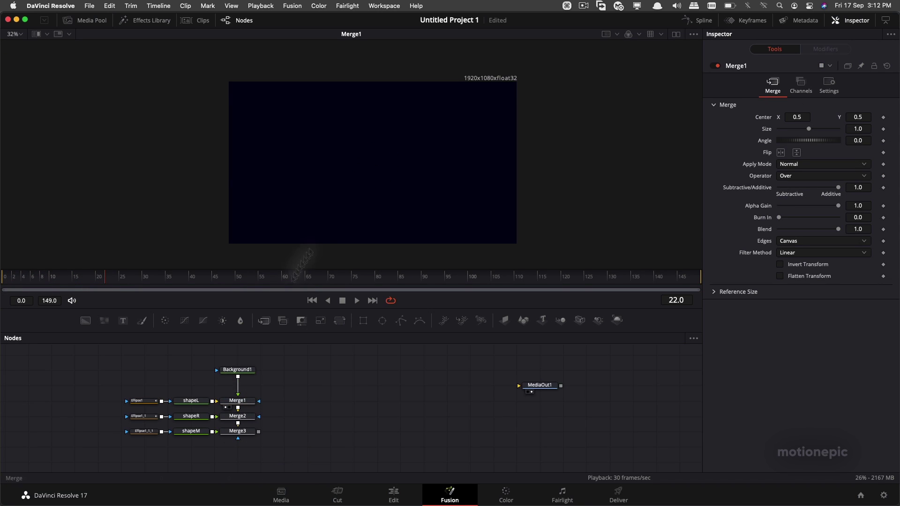
{"action": "left_click", "coordinate": [243, 402]}
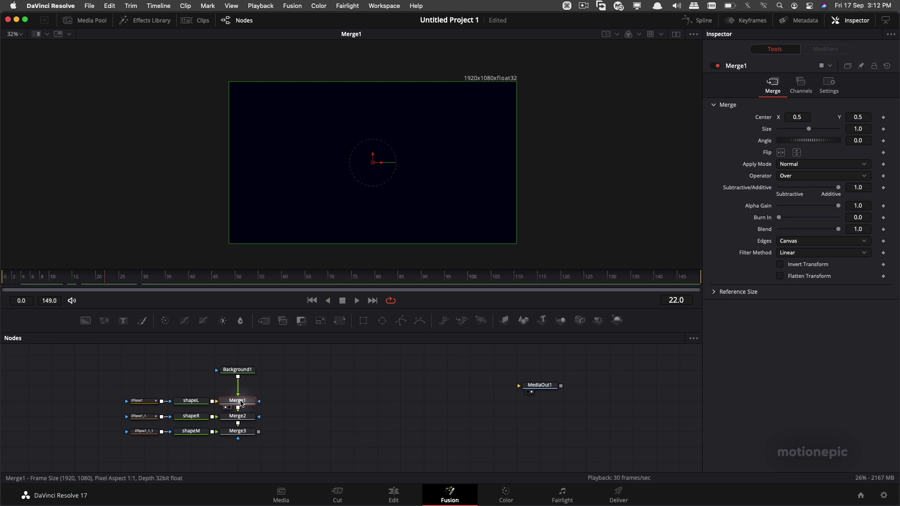
{"action": "right_click", "coordinate": [242, 404]}
{"action": "left_click", "coordinate": [270, 292]}
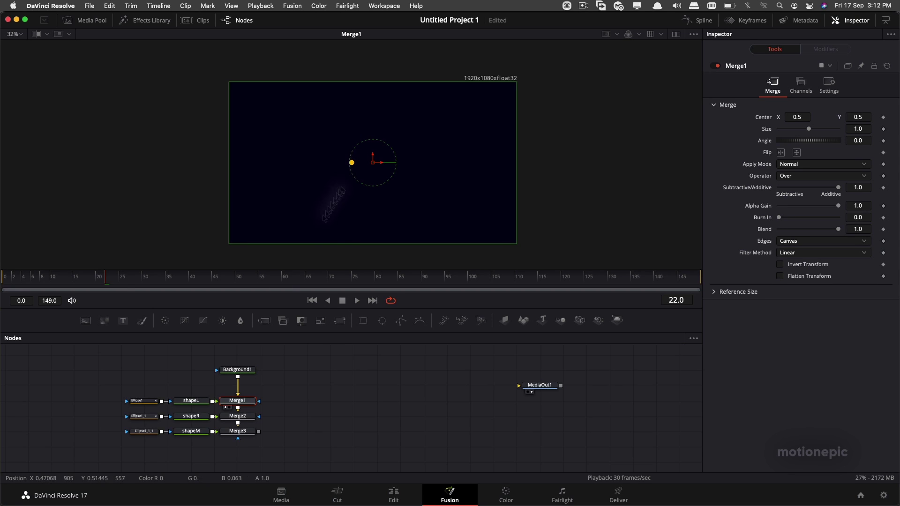
Step the viewer through Merge2 back to Merge3 and play the three circles' movement from frame 0
{"action": "left_click", "coordinate": [241, 417]}
{"action": "key", "text": "1"}
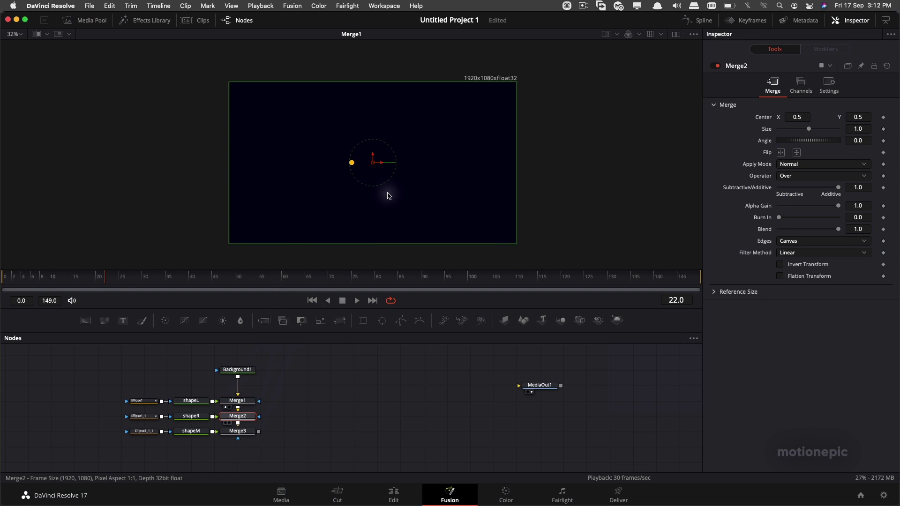
{"action": "left_click", "coordinate": [238, 432]}
{"action": "key", "text": "1"}
{"action": "left_click", "coordinate": [336, 450]}
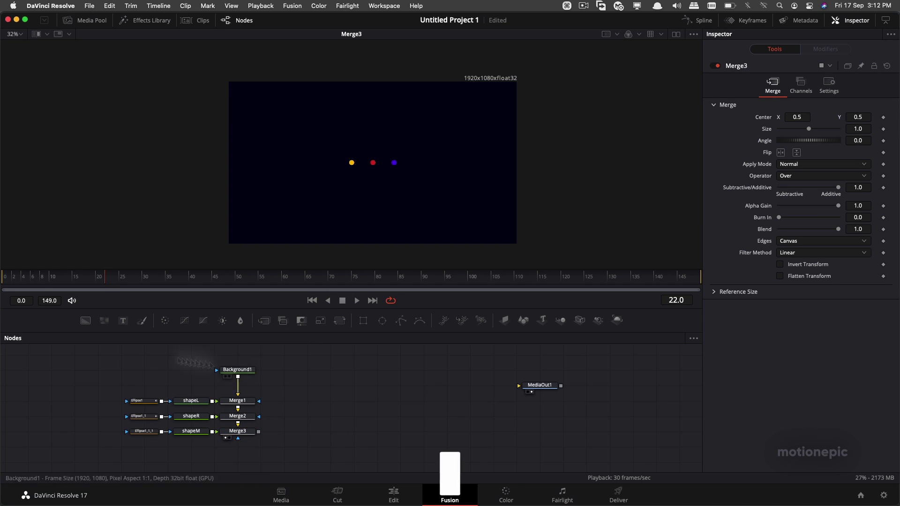
{"action": "left_click", "coordinate": [2, 280]}
{"action": "key", "text": "space"}
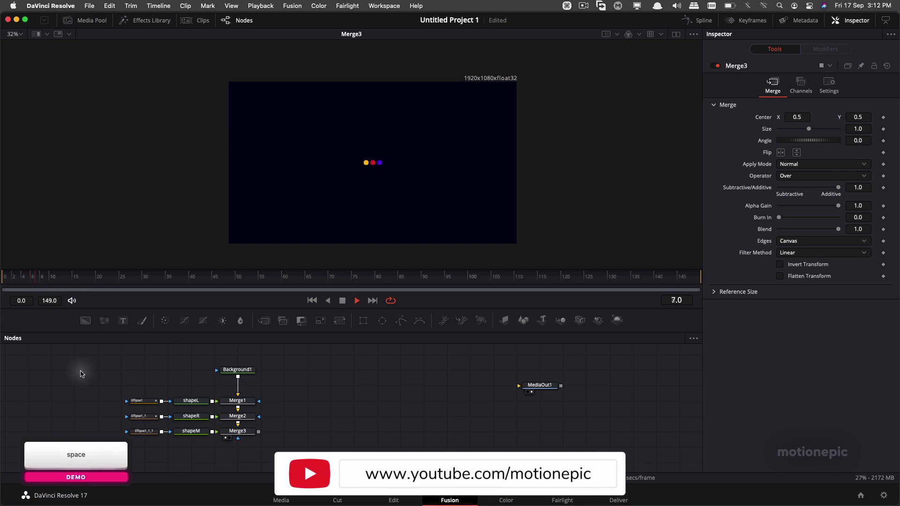
{"action": "key", "text": "space"}
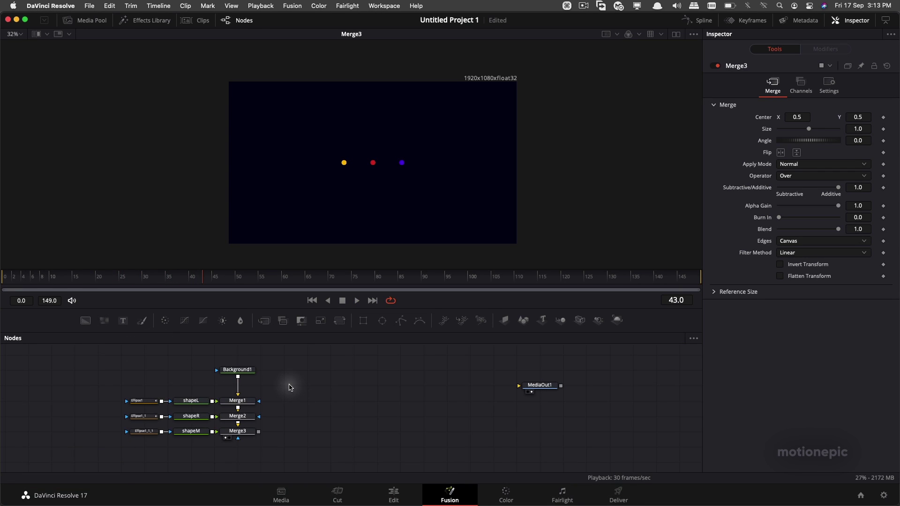
Open the Spline editor, enable the Ellipse1 and Ellipse1_1 displacement curves and fit them to the graph
{"action": "left_click", "coordinate": [691, 21]}
{"action": "left_click", "coordinate": [365, 376]}
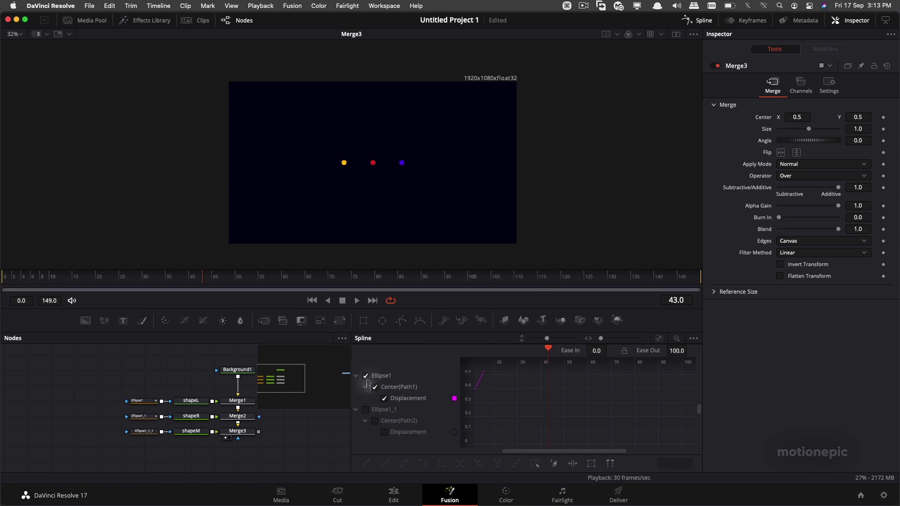
{"action": "left_click", "coordinate": [366, 411]}
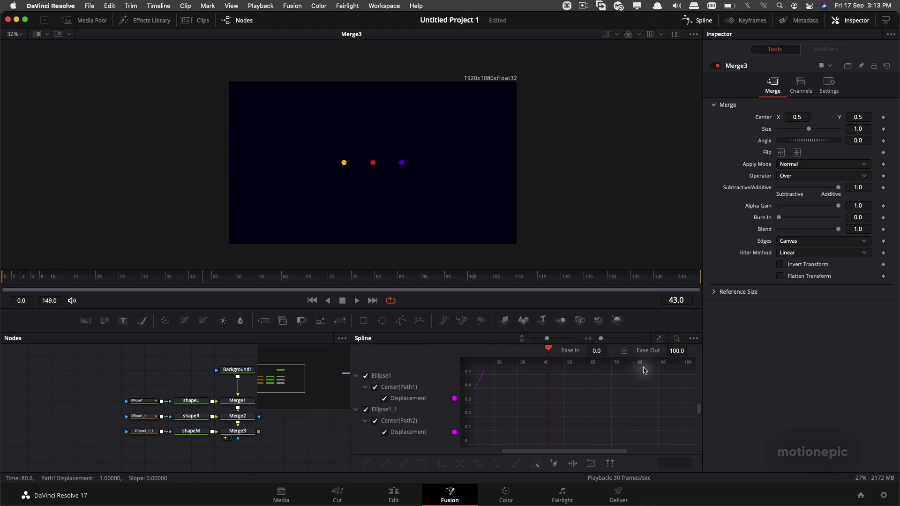
{"action": "left_click", "coordinate": [660, 339]}
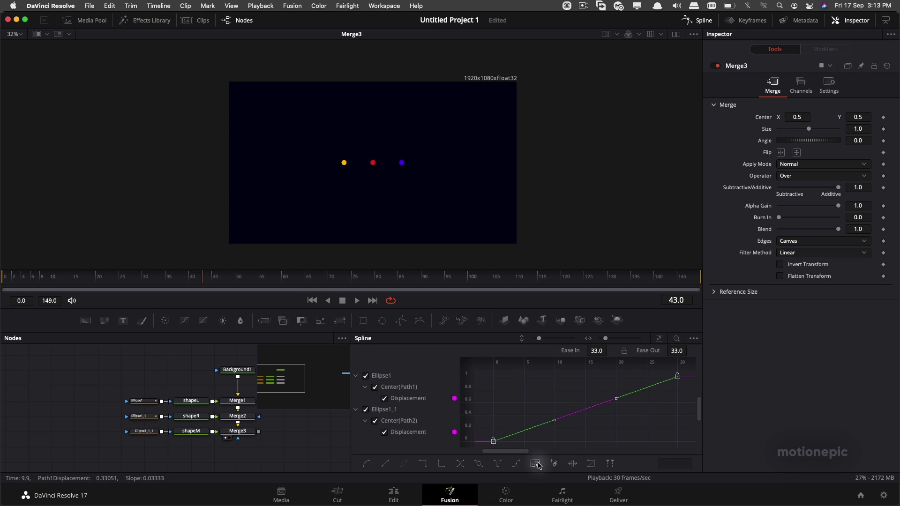
Smooth the keyframes of both displacement curves and set their Ease In to 100
{"action": "key", "text": "s"}
{"action": "key", "text": "t"}
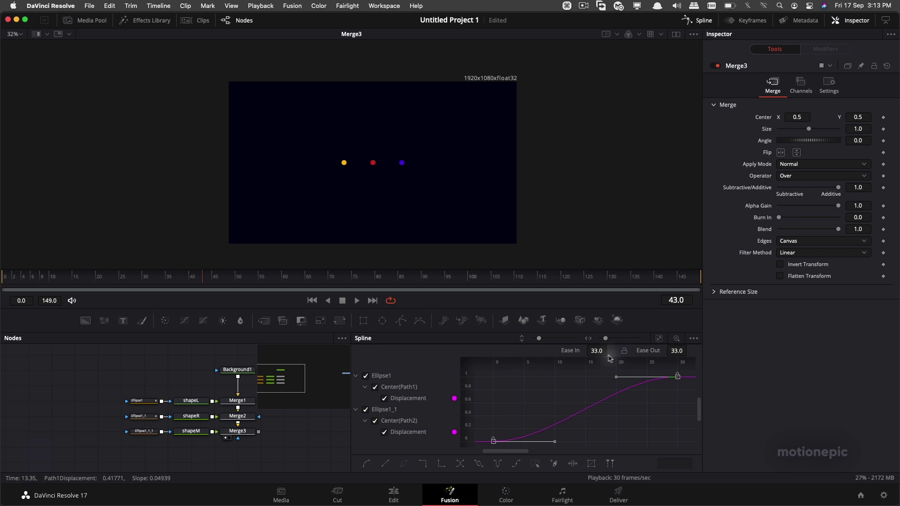
{"action": "left_click_drag", "start_coordinate": [609, 350], "coordinate": [783, 364]}
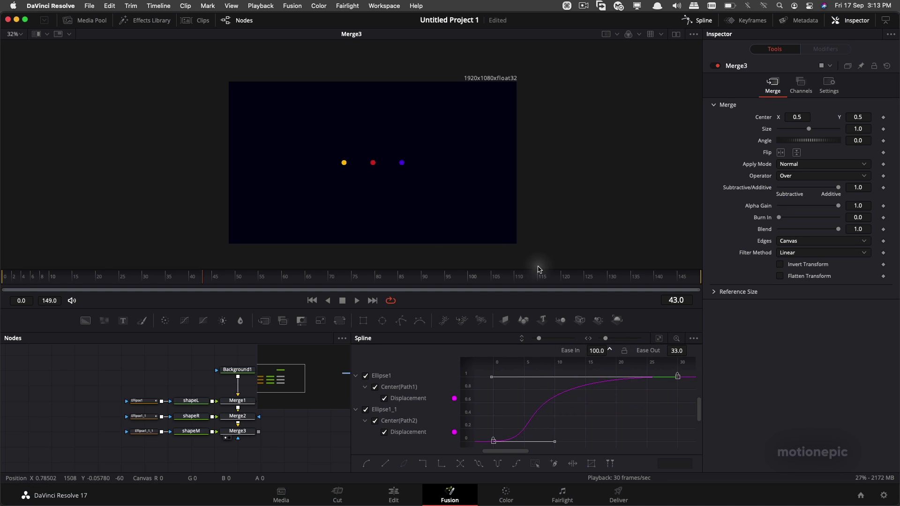
Preview the eased movement from frame 0 and close the Spline editor
{"action": "left_click", "coordinate": [4, 277]}
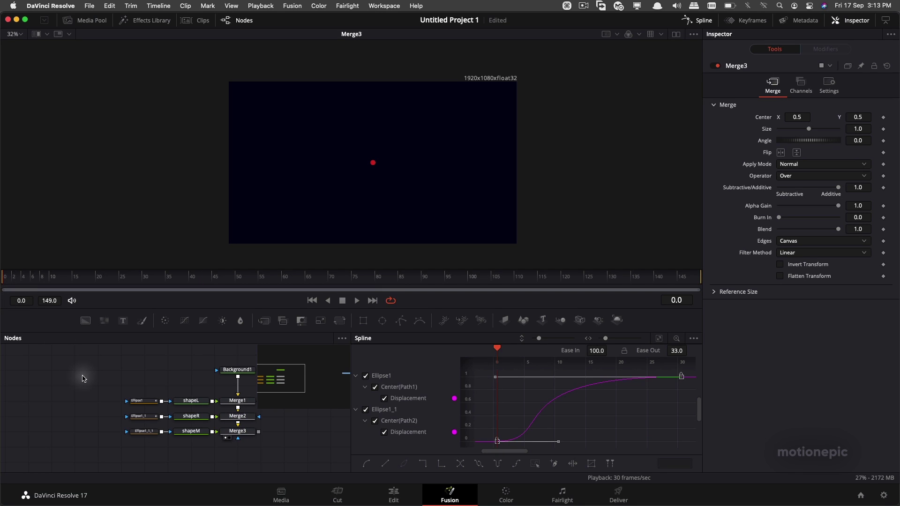
{"action": "key", "text": "space"}
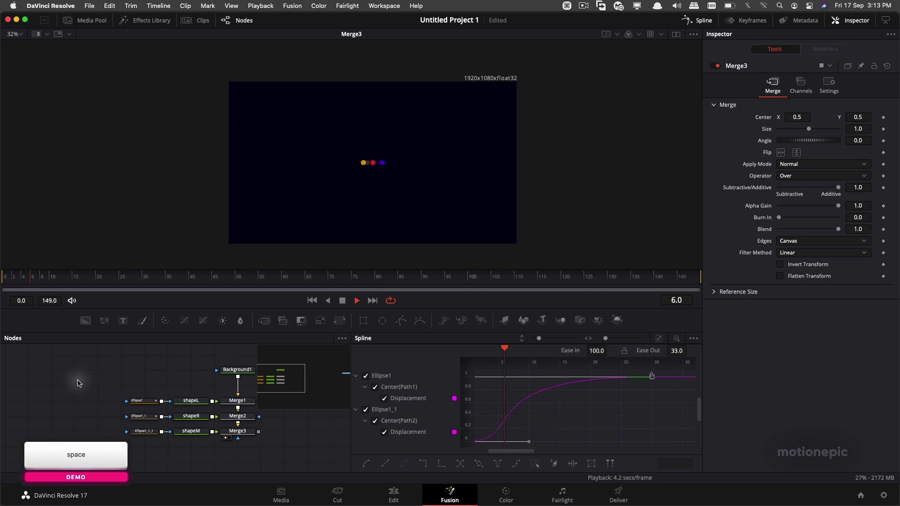
{"action": "left_click", "coordinate": [689, 20]}
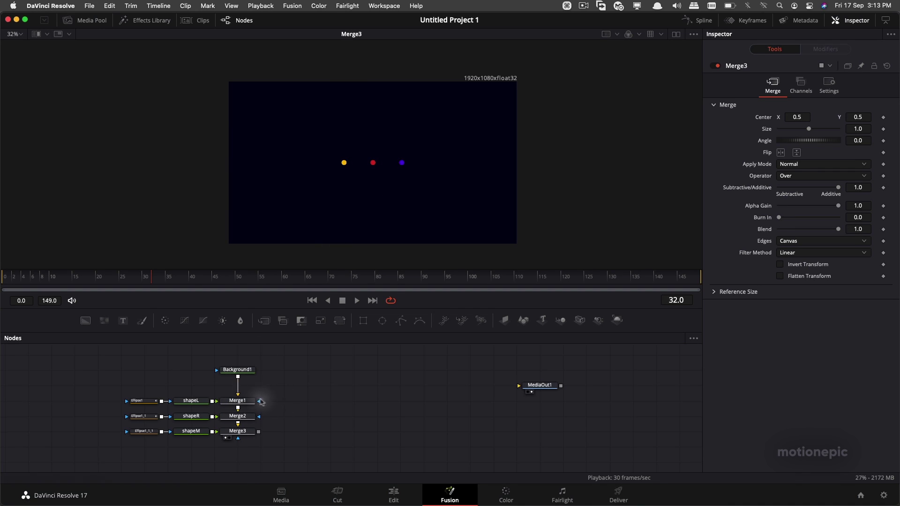
Keyframe Merge1's angle at frame 30 and set it to -90 at frame 60
{"action": "left_click", "coordinate": [248, 402]}
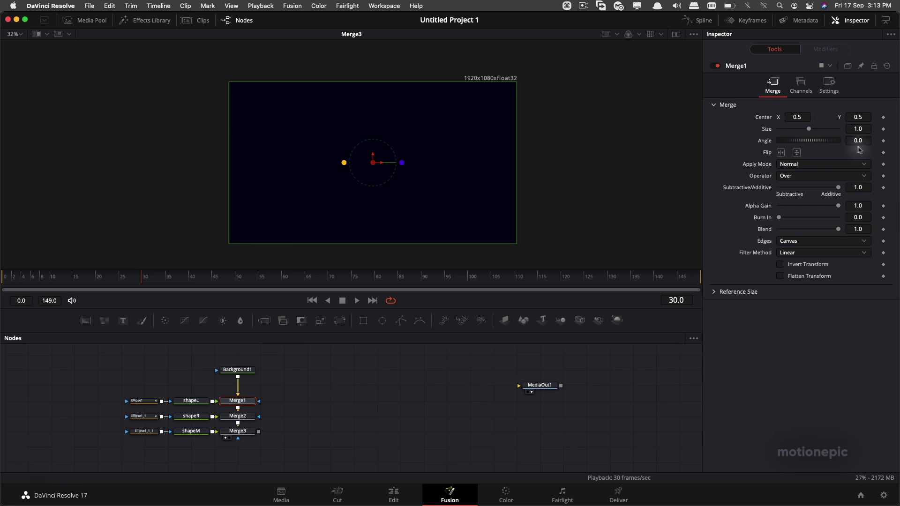
{"action": "left_click", "coordinate": [883, 141]}
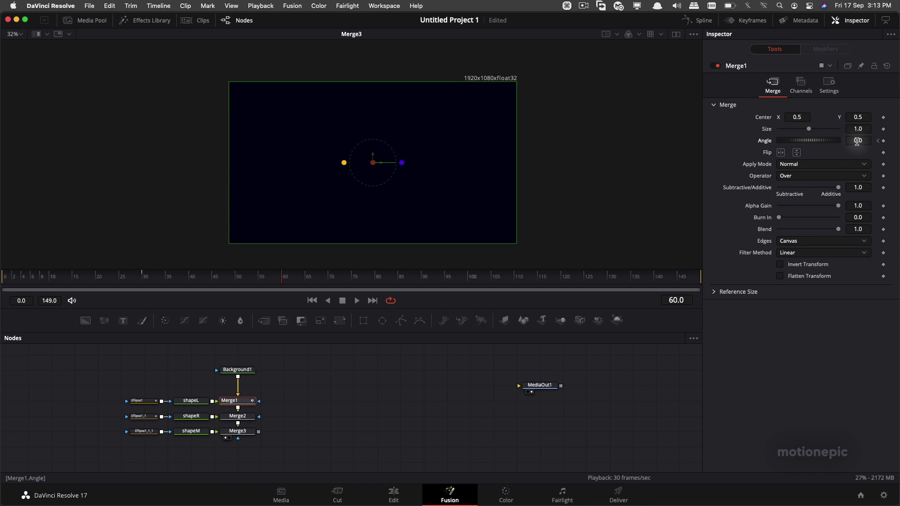
{"action": "type", "text": "-"}
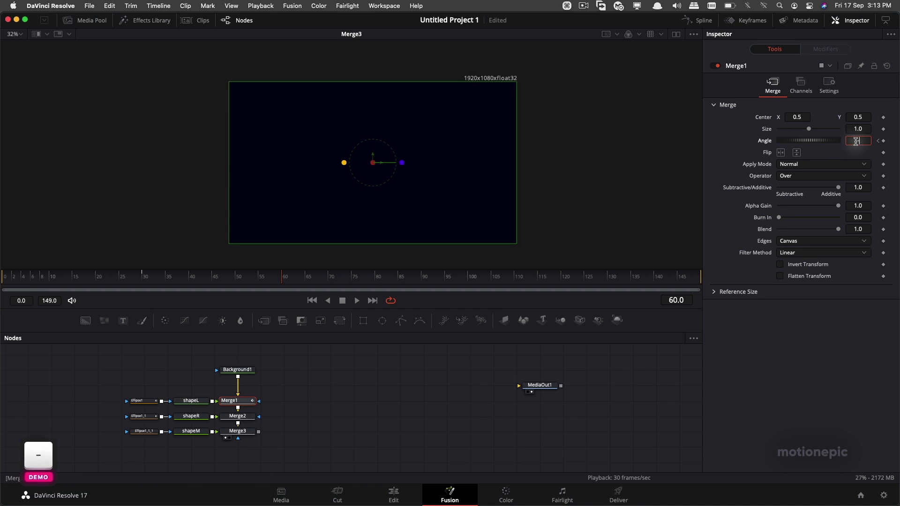
{"action": "type", "text": "90"}
{"action": "key", "text": "Return"}
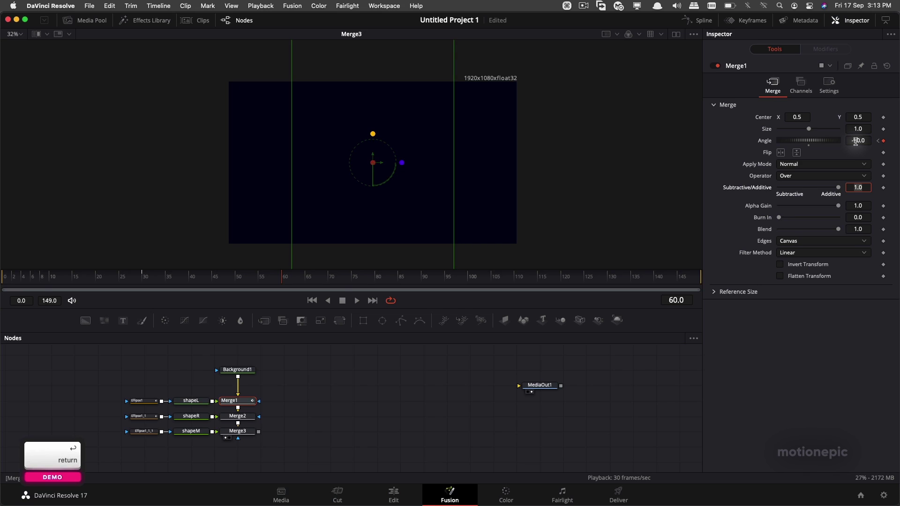
Keyframe Merge2's angle at frame 30 and set it to -90 at frame 60
{"action": "left_click", "coordinate": [237, 416]}
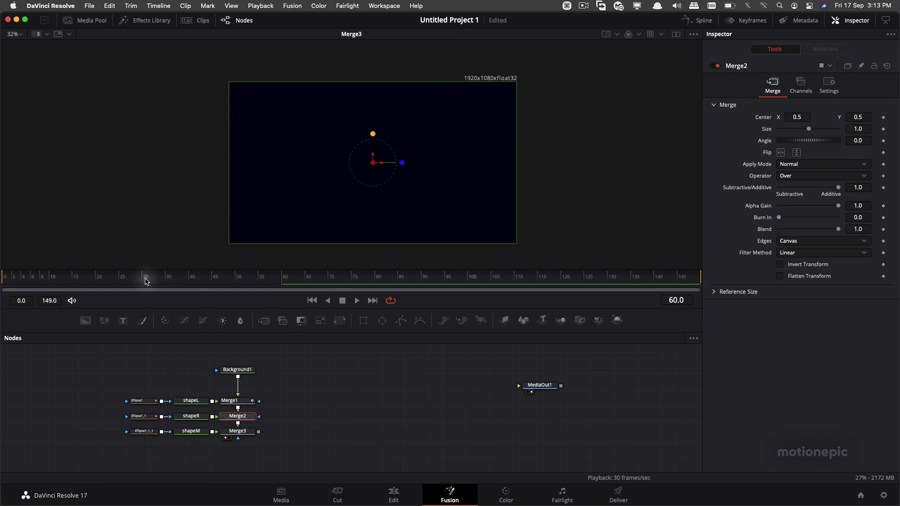
{"action": "left_click", "coordinate": [883, 141]}
{"action": "left_click", "coordinate": [284, 278]}
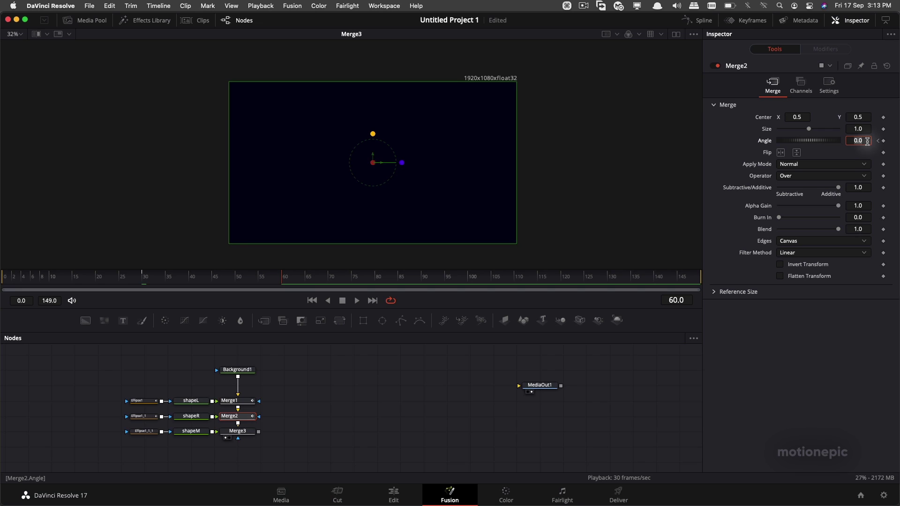
{"action": "type", "text": "-90"}
{"action": "key", "text": "Tab"}
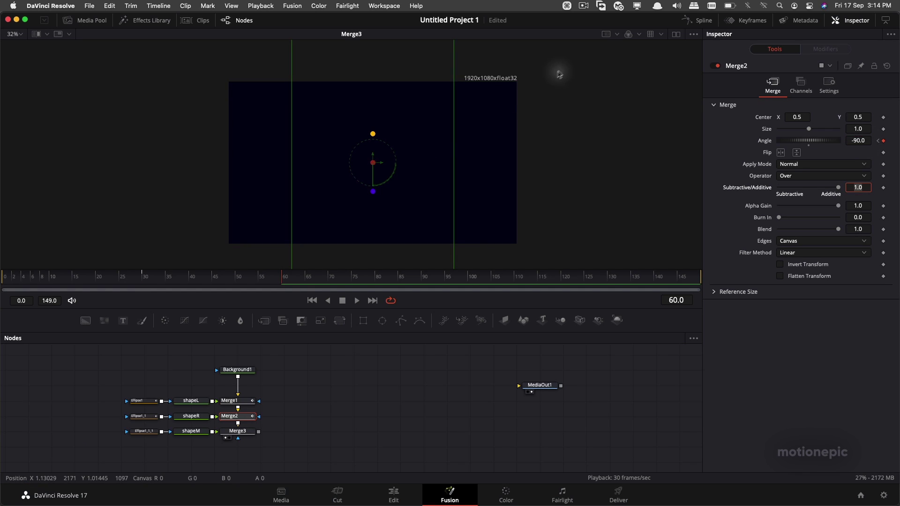
Play the rotation of the outer circles from frame 30 and stop playback
{"action": "left_click", "coordinate": [140, 276]}
{"action": "key", "text": "space"}
{"action": "key", "text": "space"}
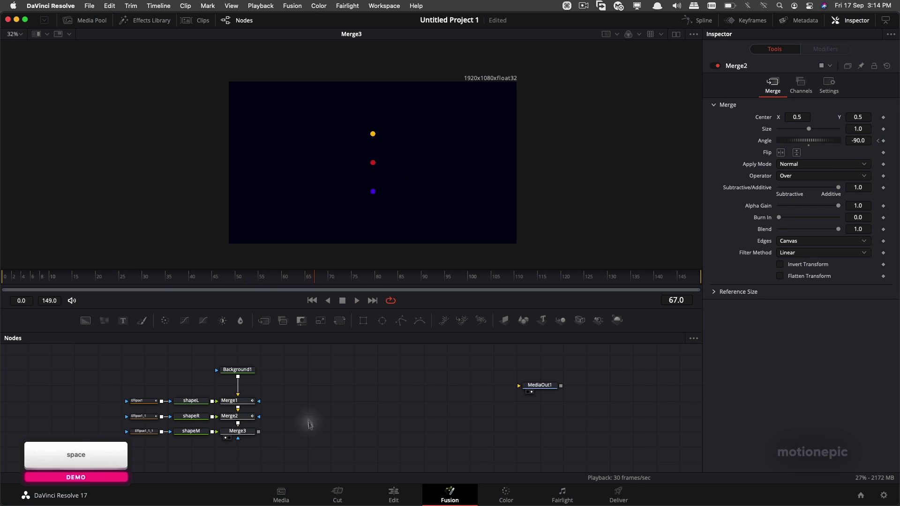
Open the Spline editor, hide the Ellipse1 and Ellipse1_1 curves and collapse the list so only the Merge1 and Merge2 curves show
{"action": "left_click", "coordinate": [698, 20]}
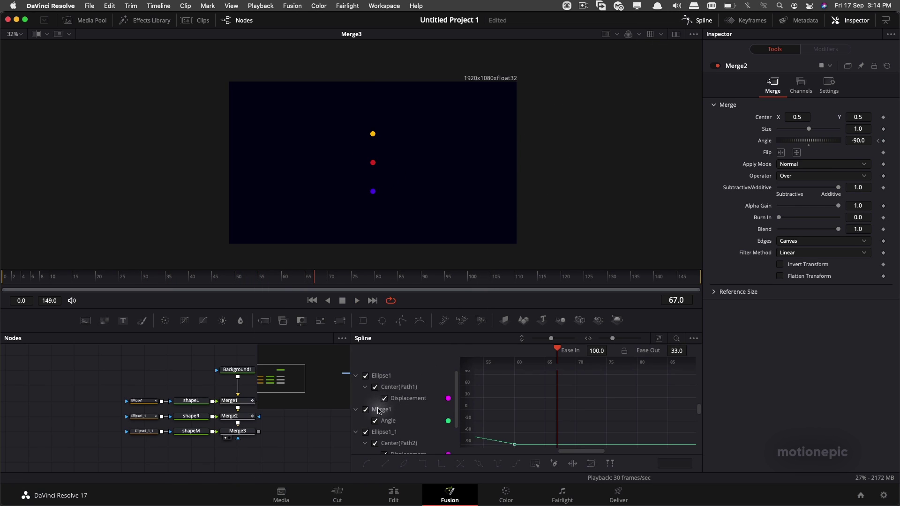
{"action": "left_click", "coordinate": [366, 377]}
{"action": "left_click", "coordinate": [356, 410]}
{"action": "left_click", "coordinate": [356, 376]}
{"action": "left_click", "coordinate": [356, 398]}
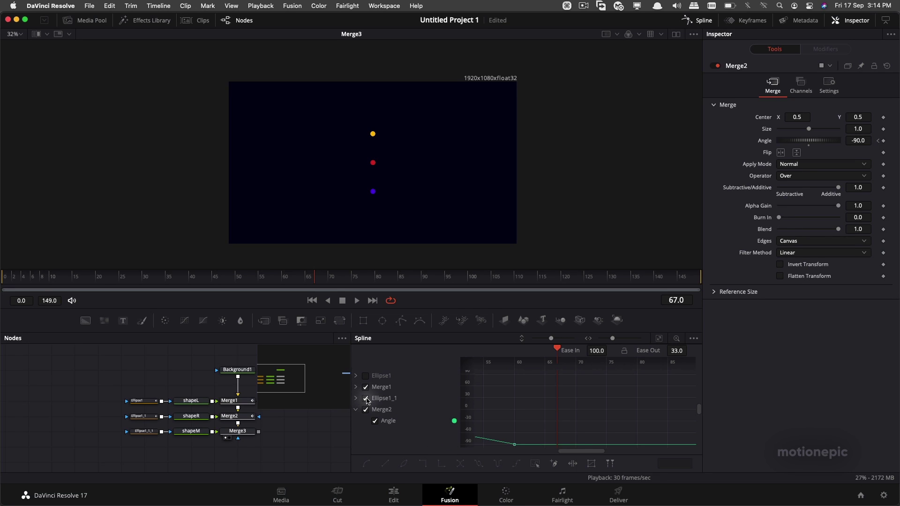
{"action": "left_click", "coordinate": [356, 410]}
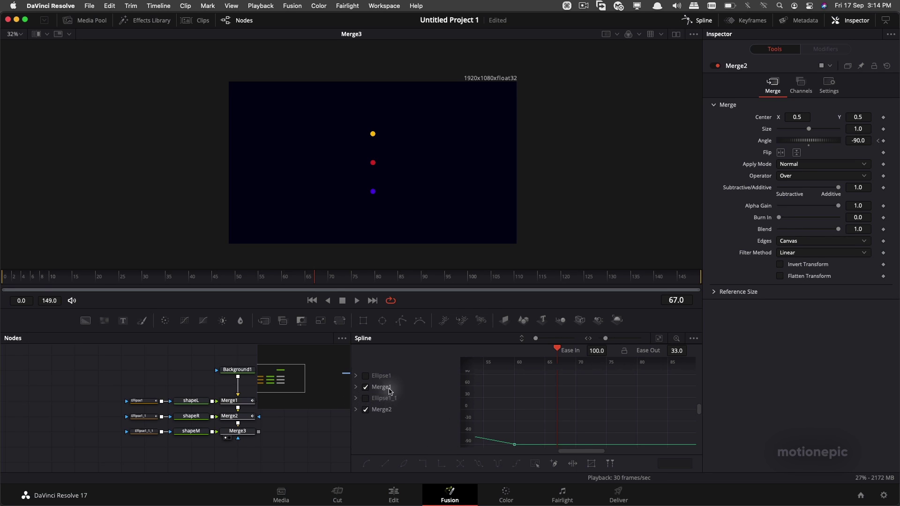
Smooth the Merge1 and Merge2 angle curves between frames 30 and 60 and set Ease In to 100
{"action": "left_click", "coordinate": [659, 339]}
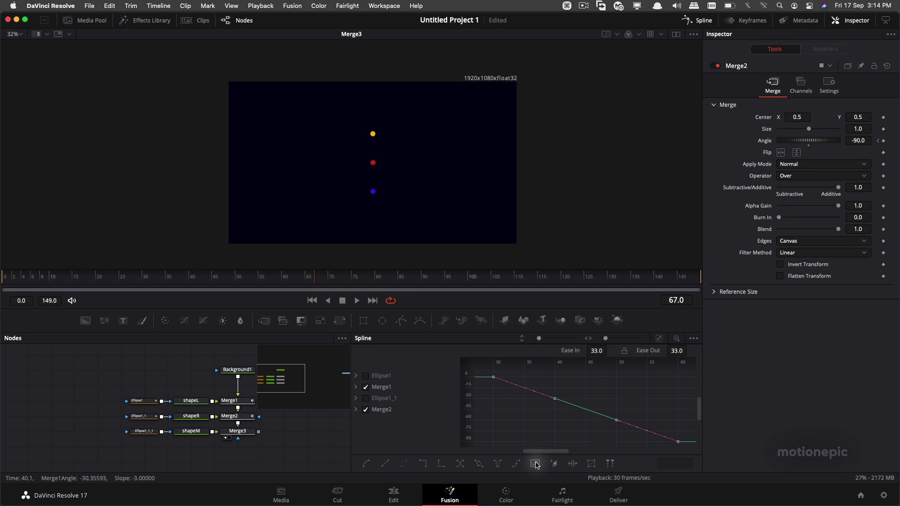
{"action": "key", "text": "s"}
{"action": "left_click_drag", "start_coordinate": [597, 351], "coordinate": [724, 369]}
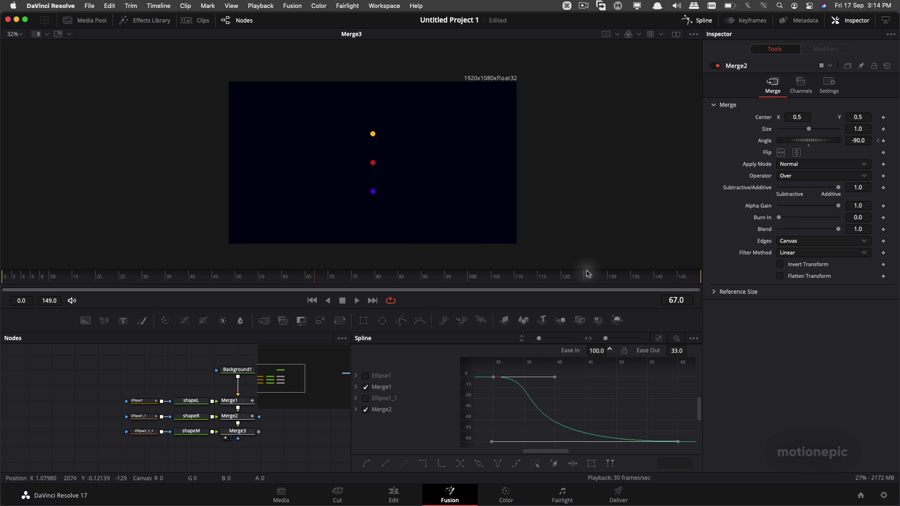
Play the eased rotation from before frame 30, stop playback and close the Spline editor
{"action": "left_click", "coordinate": [146, 276]}
{"action": "key", "text": "space"}
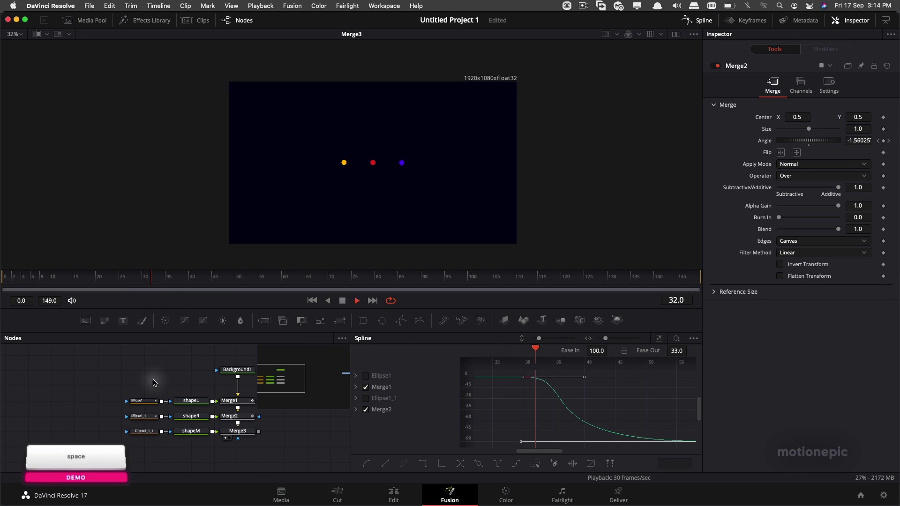
{"action": "left_click", "coordinate": [104, 277]}
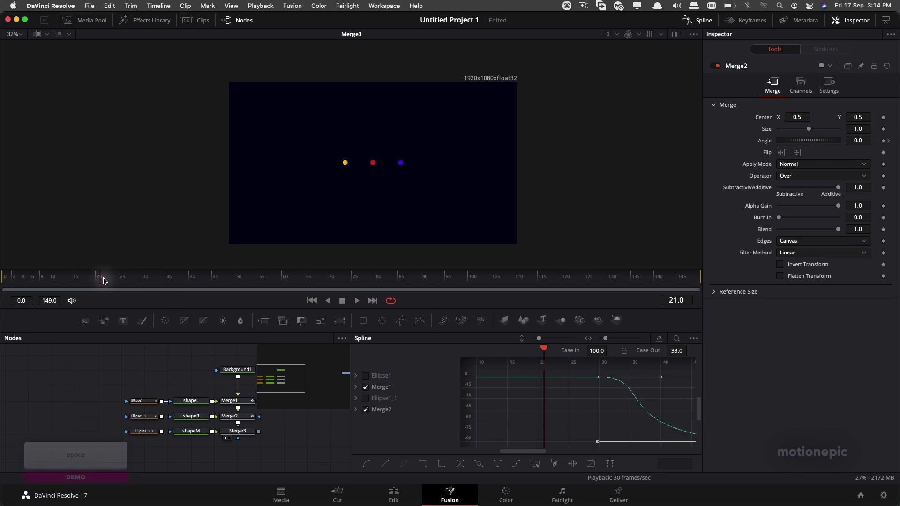
{"action": "key", "text": "space"}
{"action": "key", "text": "space"}
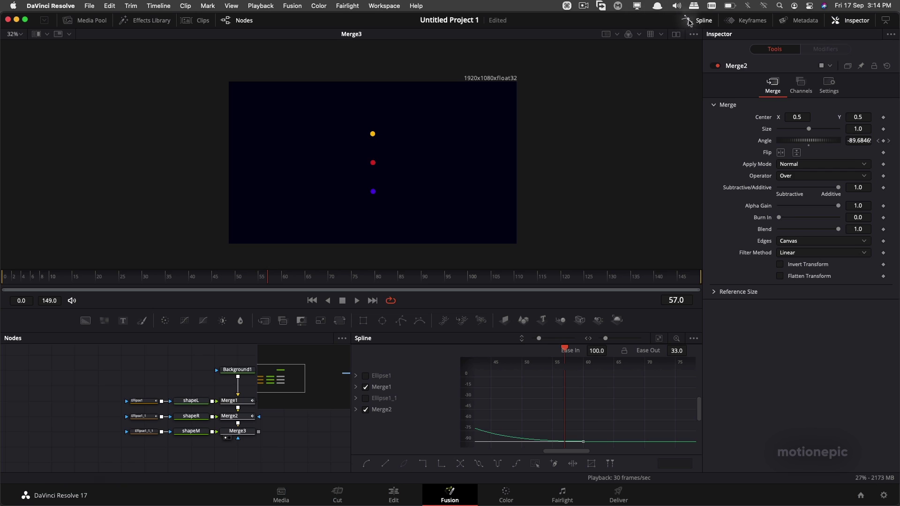
{"action": "left_click", "coordinate": [698, 21]}
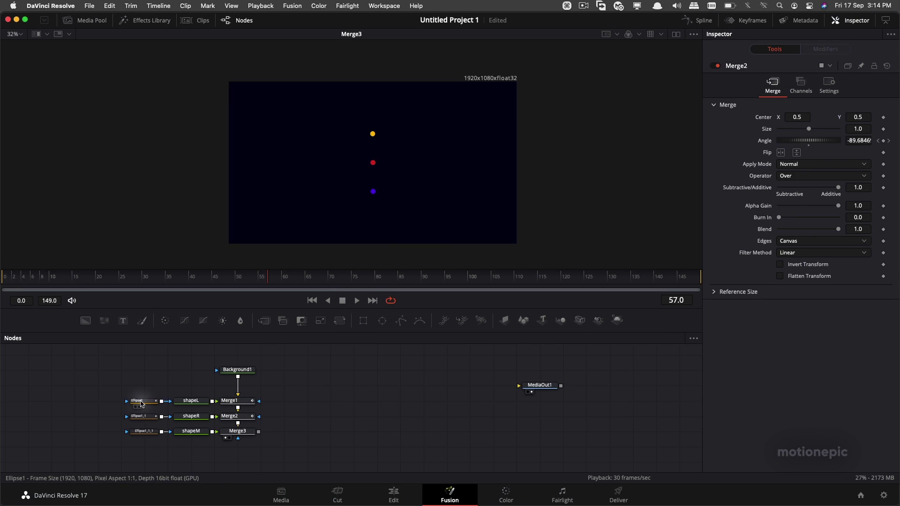
Keyframe Ellipse1's center at frame 60 and set its center X to 0.5 at frame 90
{"action": "left_click", "coordinate": [142, 401]}
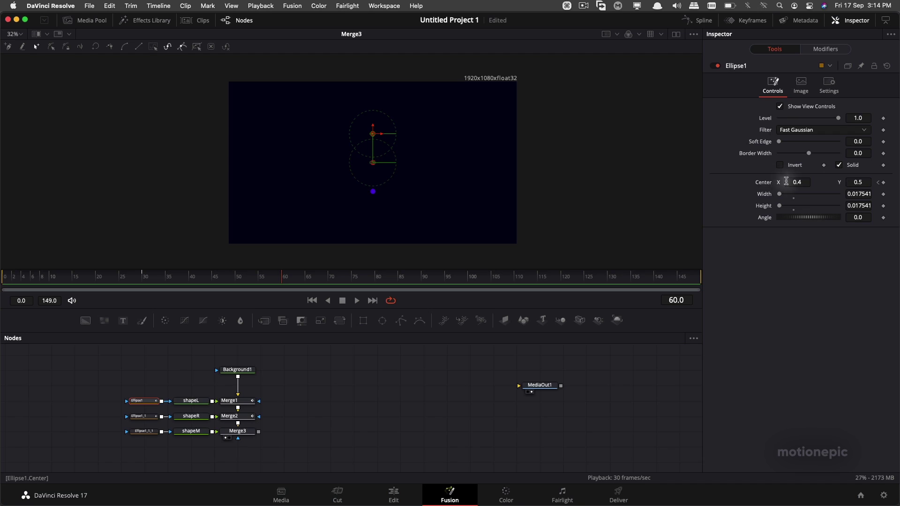
{"action": "left_click", "coordinate": [884, 183]}
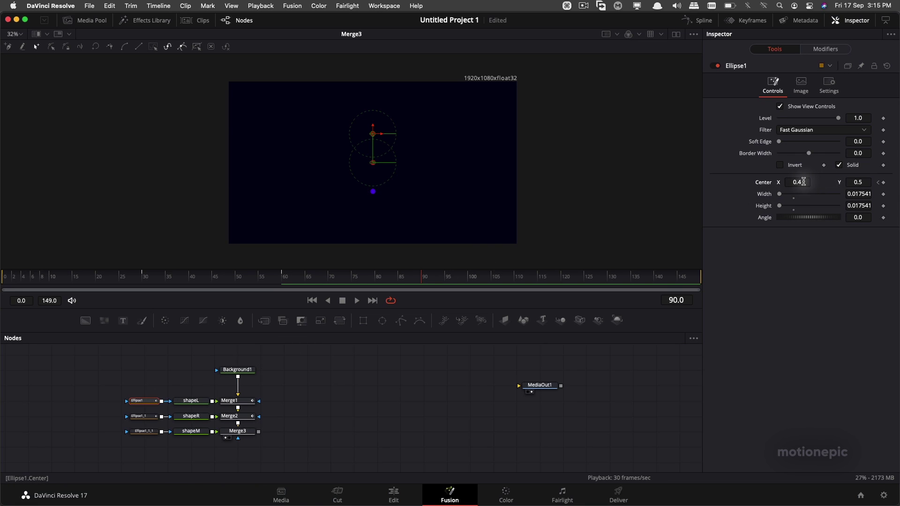
{"action": "key", "text": "BackSpace"}
{"action": "type", "text": "5"}
{"action": "key", "text": "Return"}
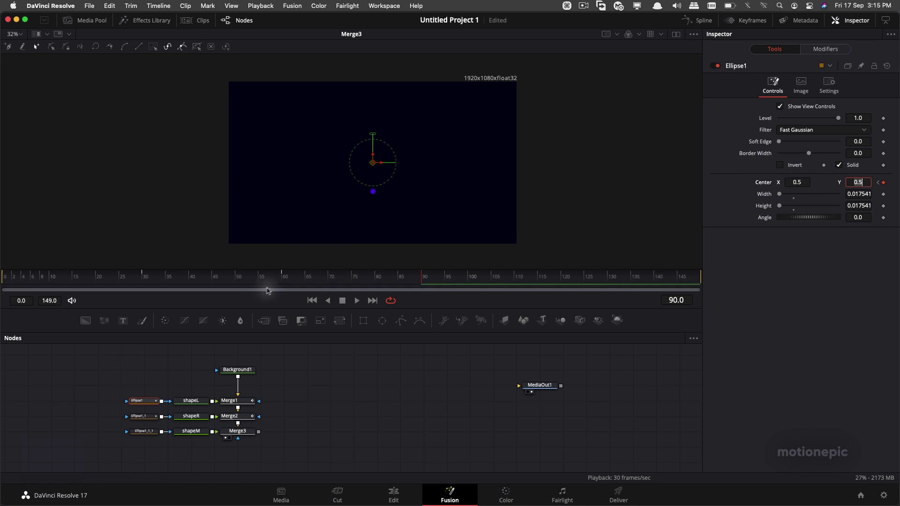
{"action": "key", "text": "space"}
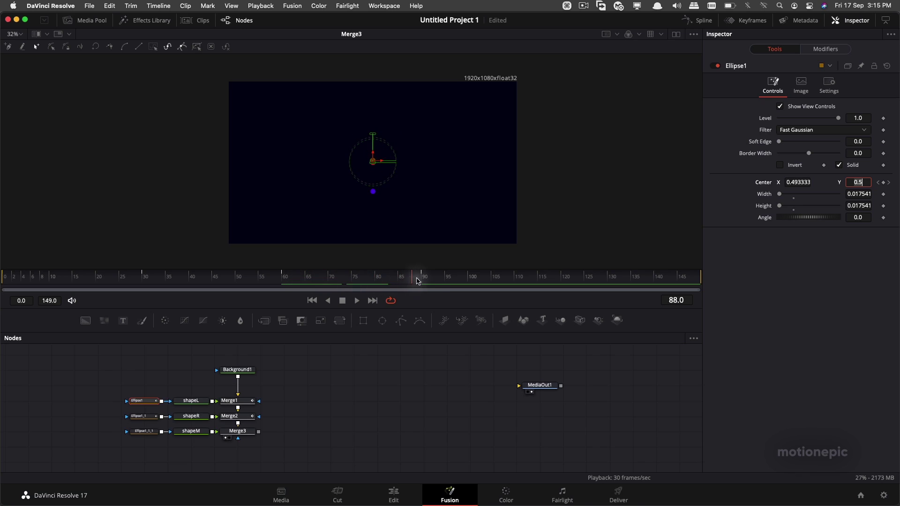
Keyframe Ellipse1_1's center at frame 60 and set its center X to 0.5 at frame 90
{"action": "left_click", "coordinate": [143, 417]}
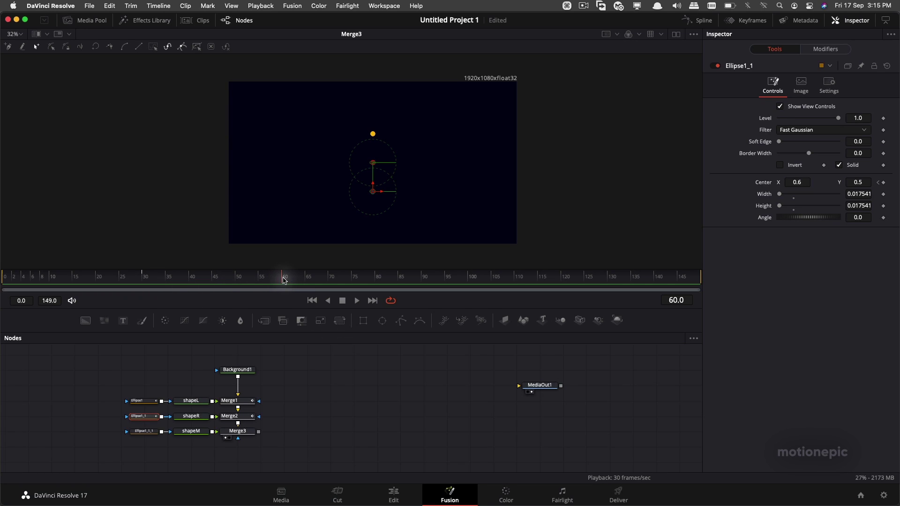
{"action": "left_click", "coordinate": [885, 184]}
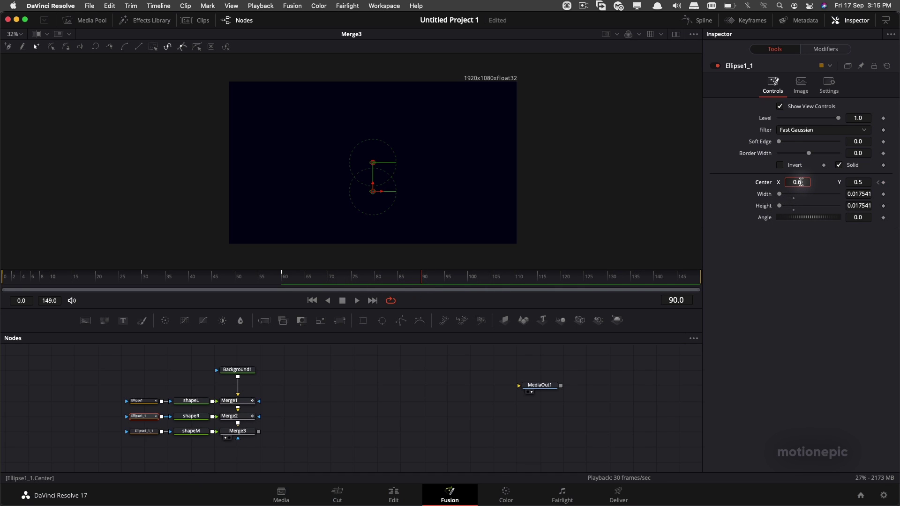
{"action": "key", "text": "BackSpace"}
{"action": "type", "text": "5"}
{"action": "key", "text": "Return"}
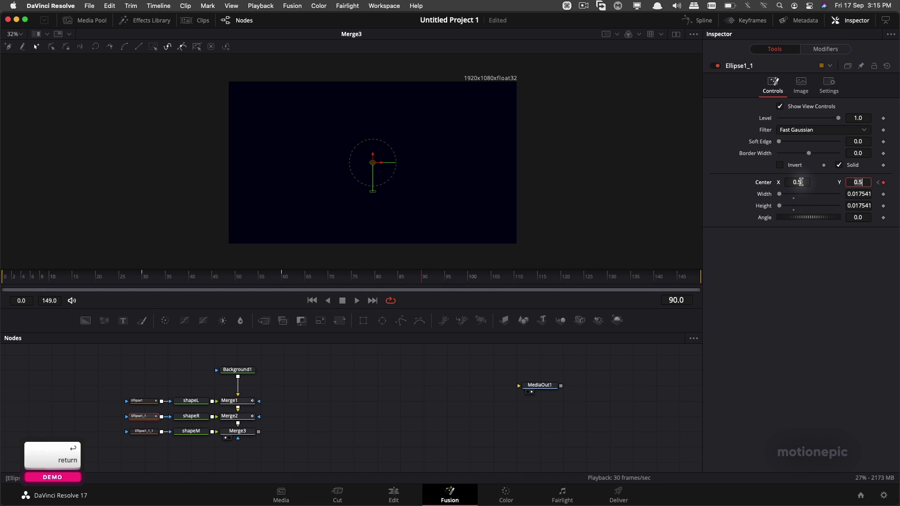
Open the Spline editor, display only Ellipse1's Displacement curve and fit it in the graph
{"action": "left_click", "coordinate": [697, 20]}
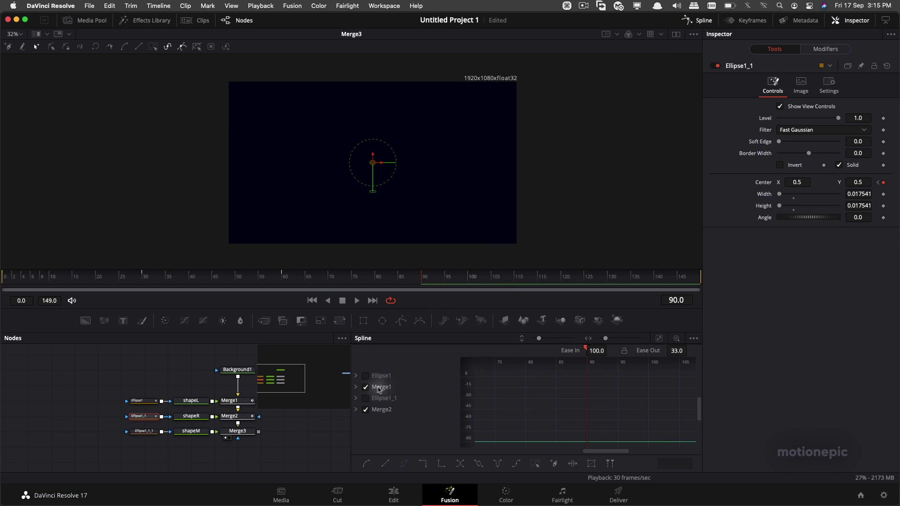
{"action": "left_click", "coordinate": [366, 410]}
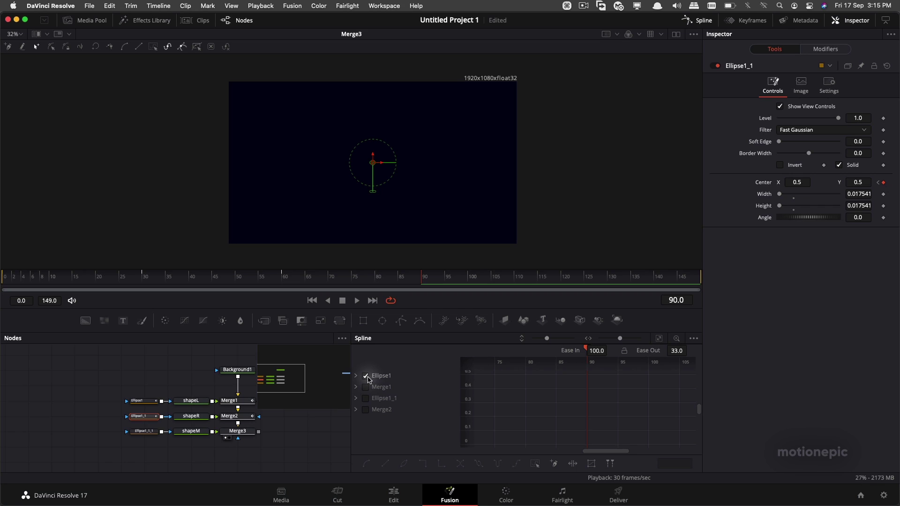
{"action": "left_click", "coordinate": [359, 377]}
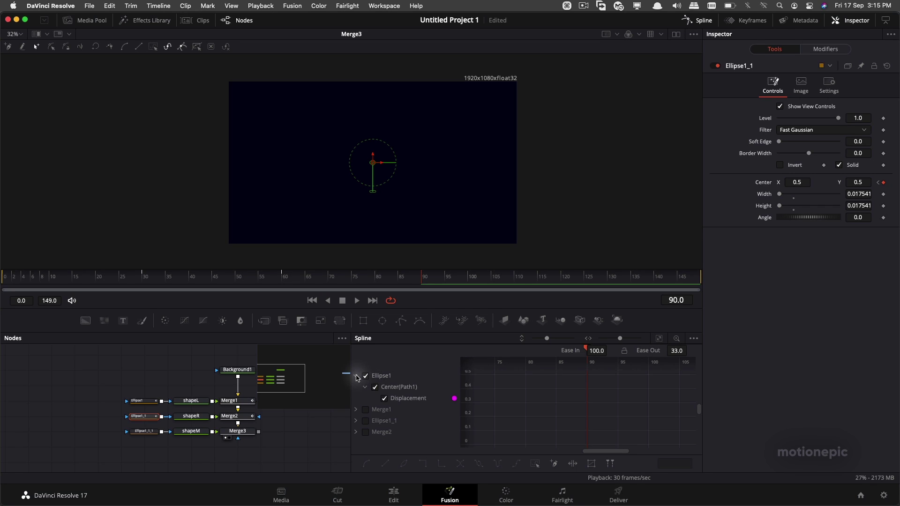
{"action": "left_click", "coordinate": [401, 402]}
{"action": "left_click", "coordinate": [658, 338]}
{"action": "left_click_drag", "start_coordinate": [684, 375], "coordinate": [612, 421]}
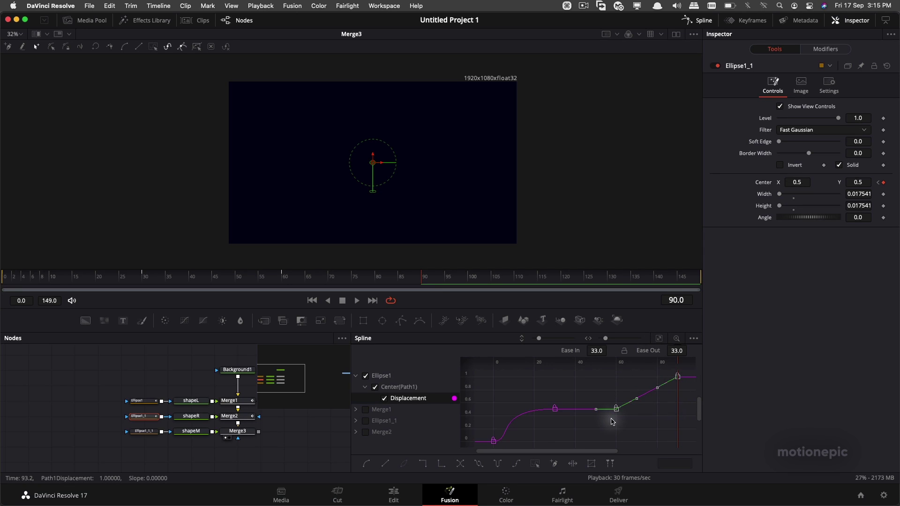
{"action": "key", "text": "s"}
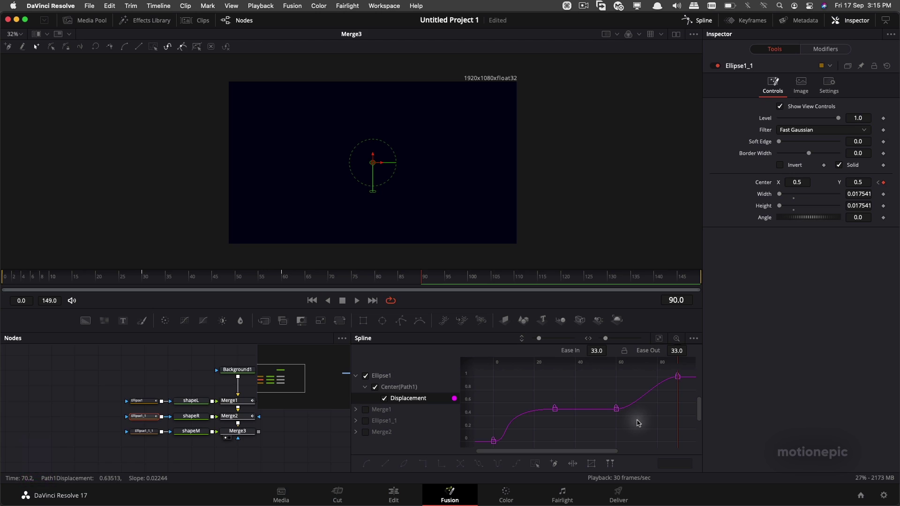
{"action": "left_click_drag", "start_coordinate": [660, 372], "coordinate": [690, 394]}
{"action": "left_click_drag", "start_coordinate": [678, 352], "coordinate": [876, 364]}
{"action": "key", "text": "super+z"}
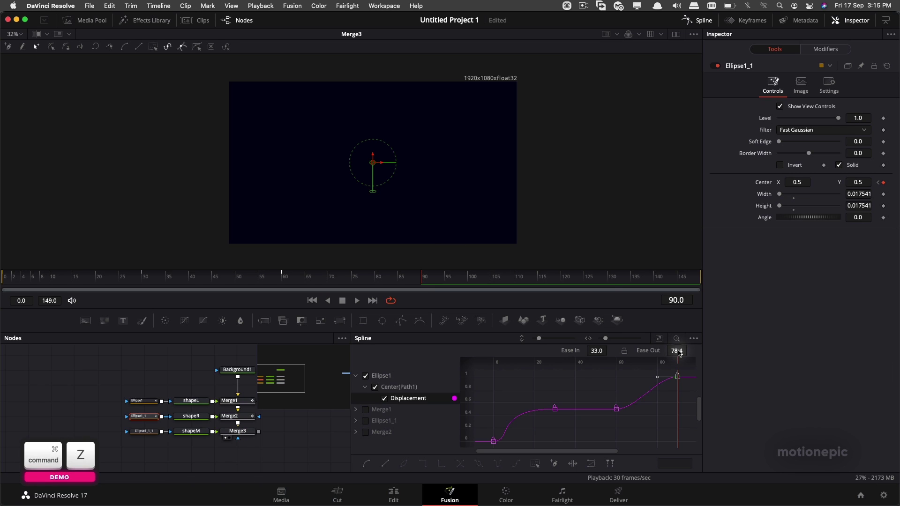
{"action": "left_click", "coordinate": [618, 383]}
{"action": "key", "text": "super+z"}
{"action": "key", "text": "super+z"}
Smooth Ellipse1's displacement keyframes at frames 60 and 90, with Ease Out 100 and Ease In 20.9
{"action": "left_click_drag", "start_coordinate": [693, 361], "coordinate": [609, 419]}
{"action": "key", "text": "s"}
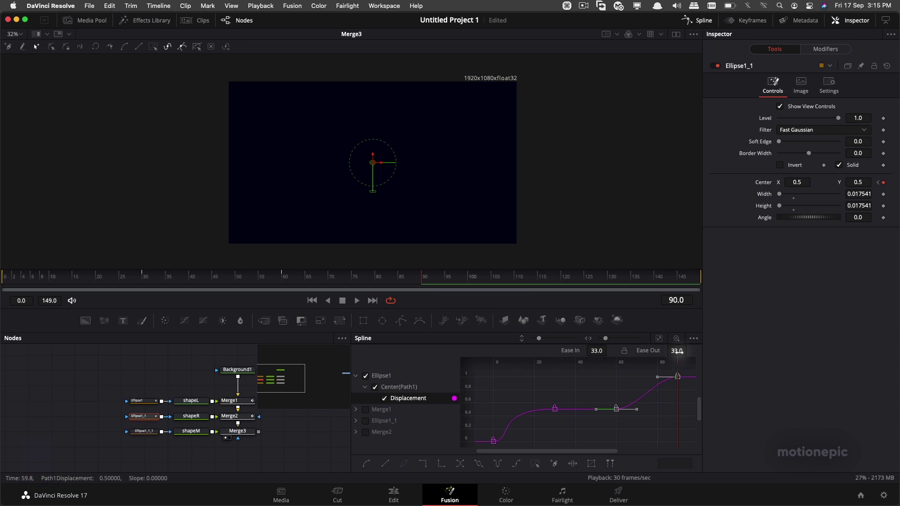
{"action": "mouse_move", "coordinate": [690, 352]}
{"action": "left_mouse_down"}
{"action": "mouse_move", "coordinate": [779, 365]}
{"action": "mouse_move", "coordinate": [451, 253]}
{"action": "mouse_move", "coordinate": [574, 270]}
{"action": "mouse_move", "coordinate": [678, 350]}
{"action": "left_mouse_up"}
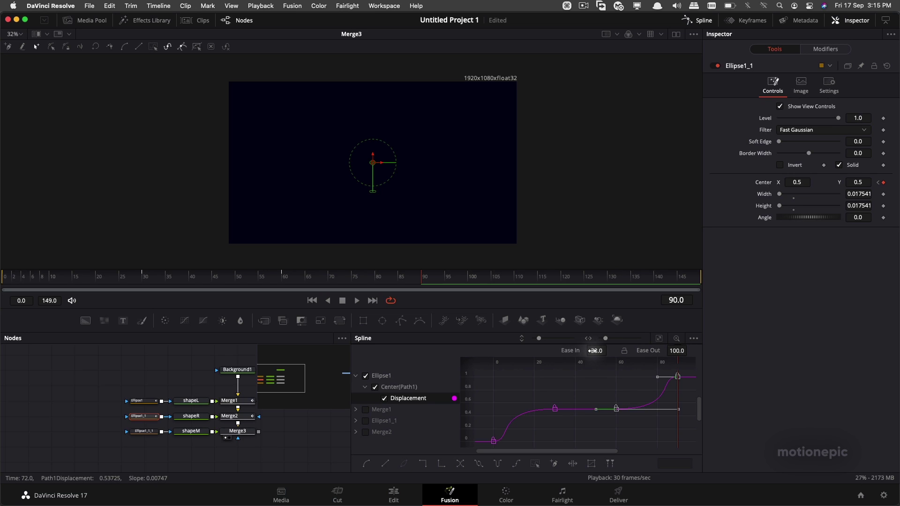
{"action": "left_click_drag", "start_coordinate": [599, 349], "coordinate": [560, 351]}
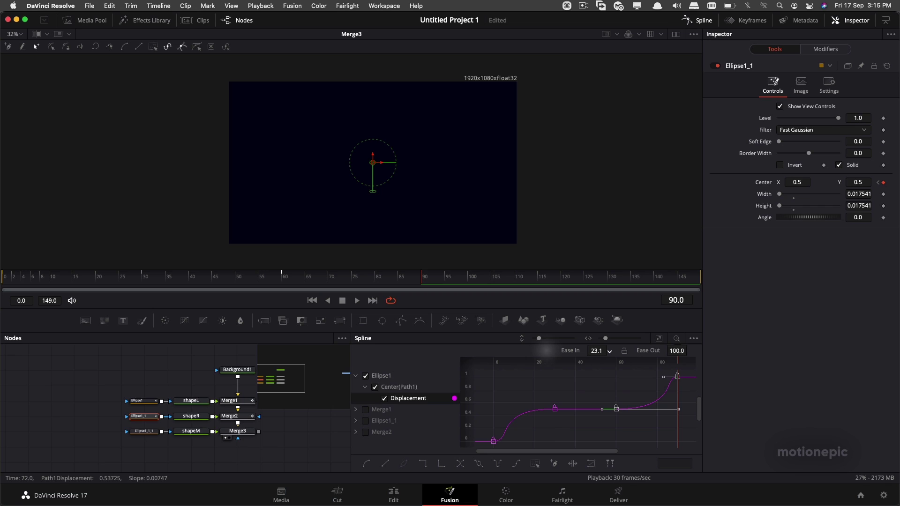
Preview the return movement from frame 60 and set Ease In to 20 for Ellipse1's last two displacement keyframes
{"action": "left_click", "coordinate": [281, 277]}
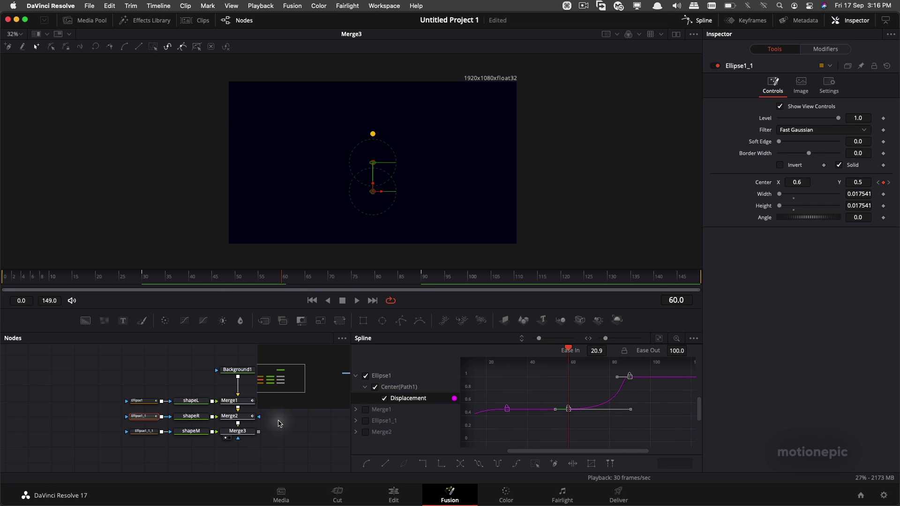
{"action": "key", "text": "space"}
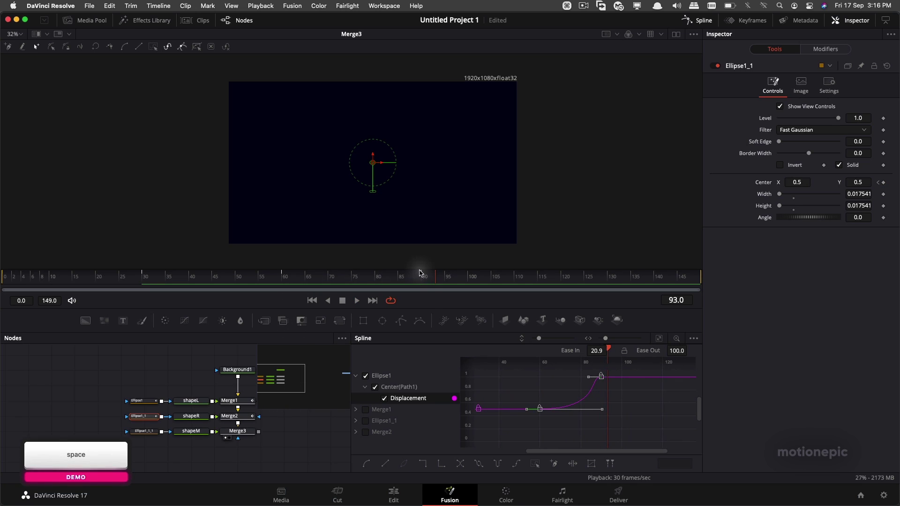
{"action": "left_click", "coordinate": [420, 274]}
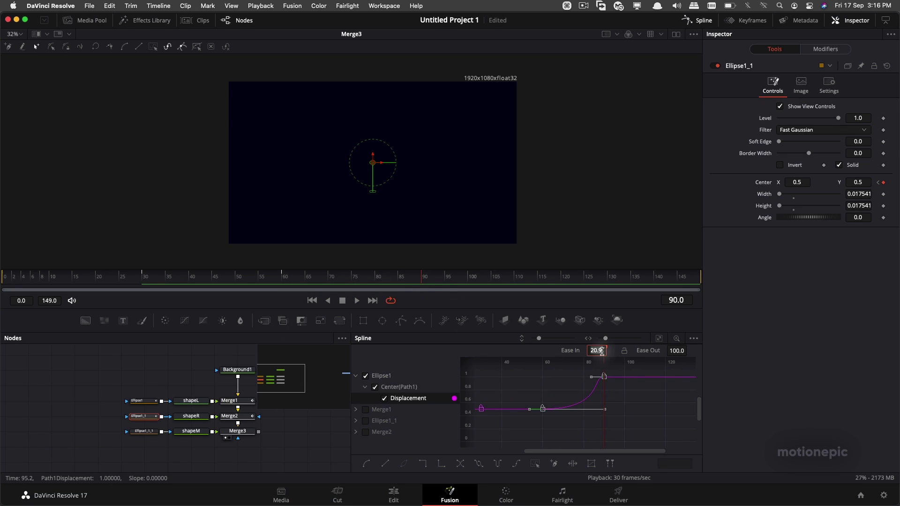
{"action": "type", "text": "20.0"}
{"action": "key", "text": "Return"}
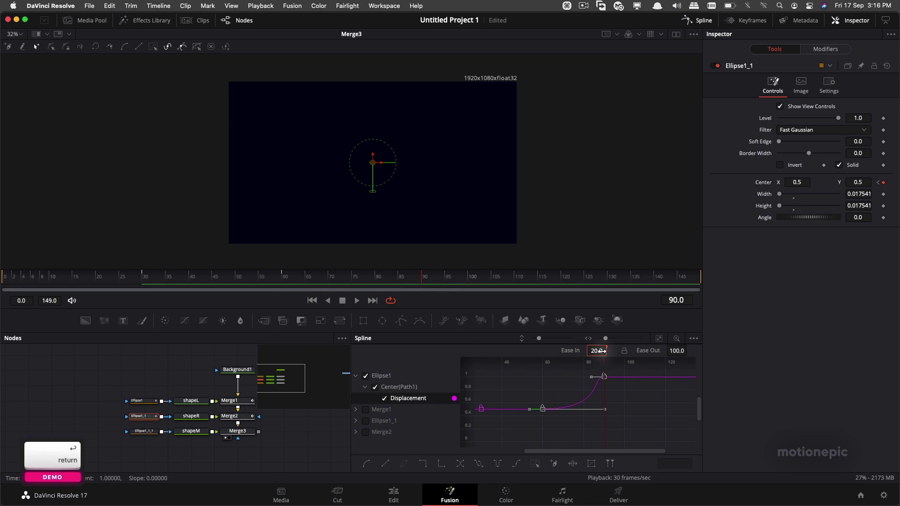
{"action": "left_click", "coordinate": [566, 393]}
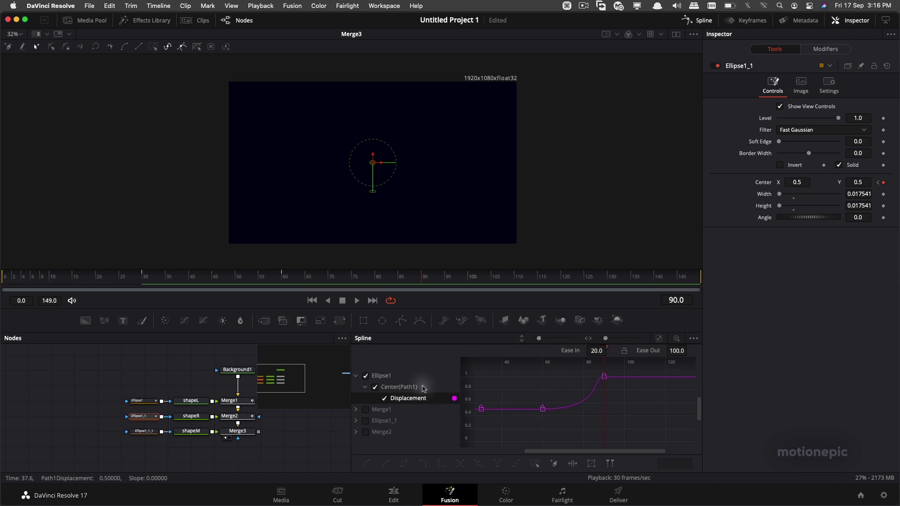
Collapse and hide the Ellipse1 curve and display only Ellipse1_1's Displacement curve
{"action": "left_click", "coordinate": [356, 377]}
{"action": "left_click", "coordinate": [356, 398]}
{"action": "left_click", "coordinate": [366, 398]}
{"action": "scroll", "coordinate": [558, 405], "scroll_direction": "up", "scroll_amount": 5}
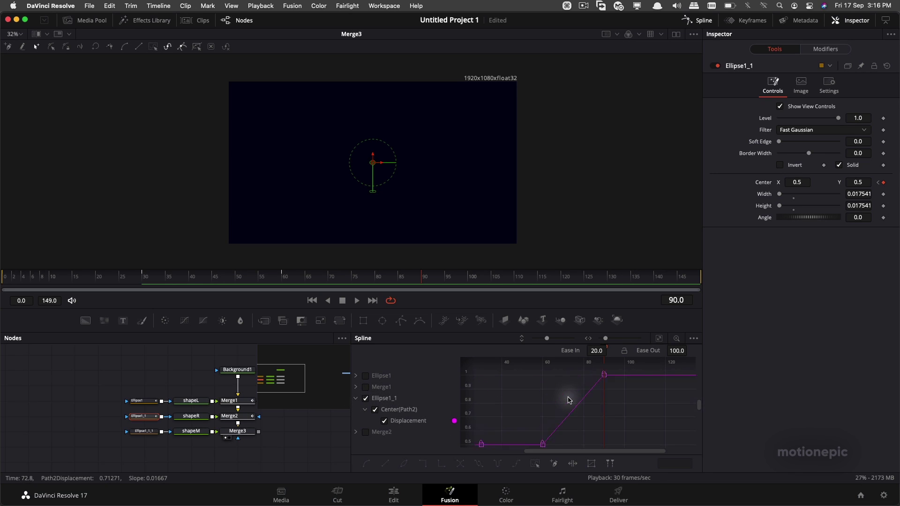
Smooth Ellipse1_1's displacement keyframes at frames 60 and 90 with Ease Out 100, and close the Spline editor
{"action": "left_click", "coordinate": [660, 341]}
{"action": "left_click_drag", "start_coordinate": [688, 371], "coordinate": [610, 419]}
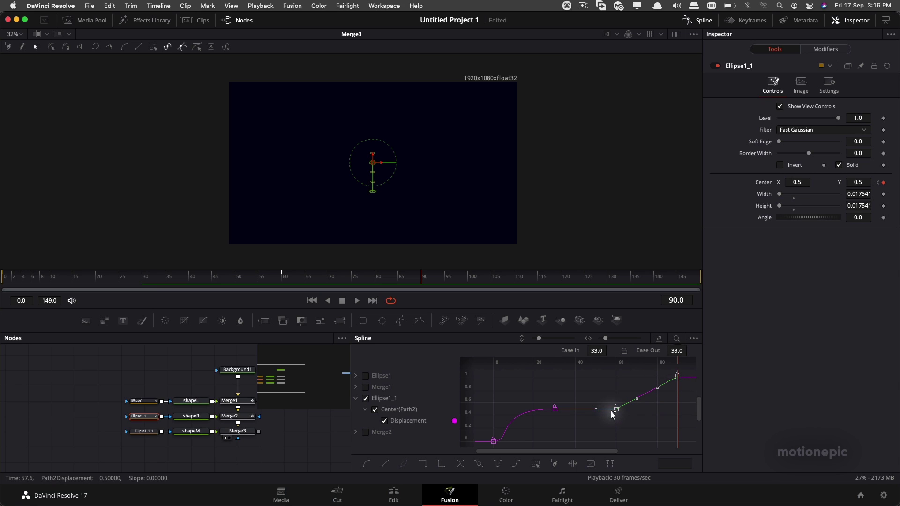
{"action": "key", "text": "shift+s"}
{"action": "left_click_drag", "start_coordinate": [672, 352], "coordinate": [672, 279]}
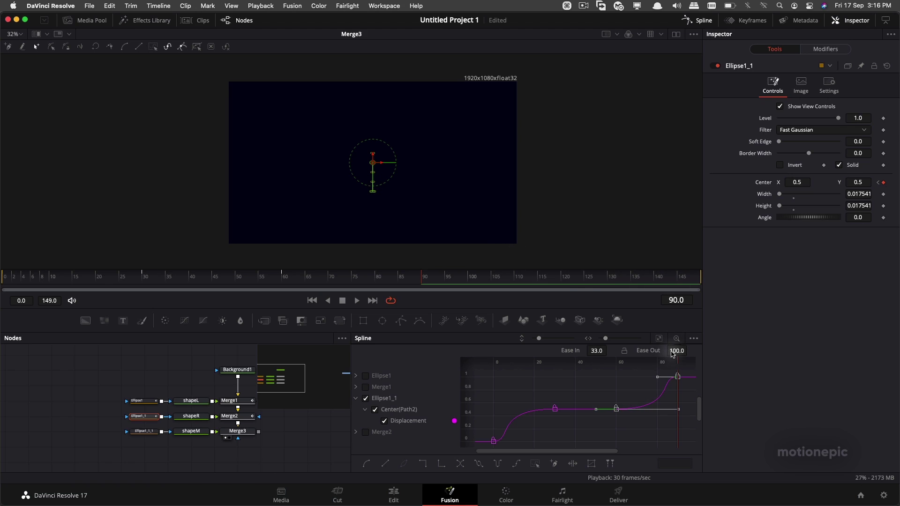
{"action": "type", "text": "100"}
{"action": "key", "text": "Return"}
{"action": "left_click", "coordinate": [693, 20]}
Play the circles' return to the center and scrub between about frames 72 and 86 to check the motion
{"action": "left_click", "coordinate": [254, 277]}
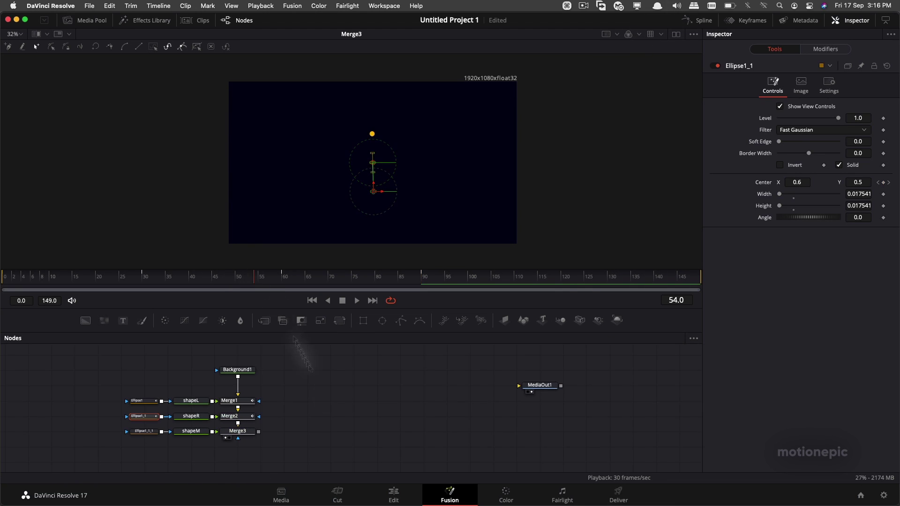
{"action": "key", "text": "space"}
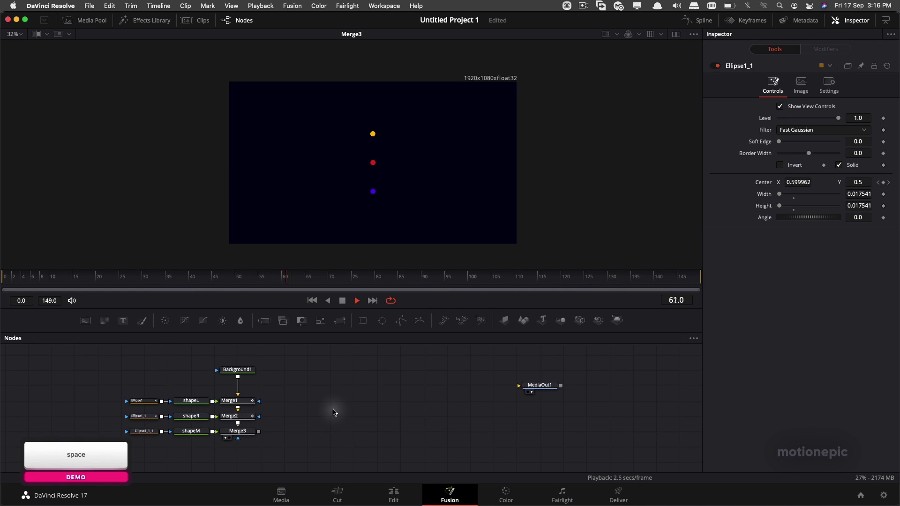
{"action": "key", "text": "space"}
{"action": "left_click", "coordinate": [206, 277]}
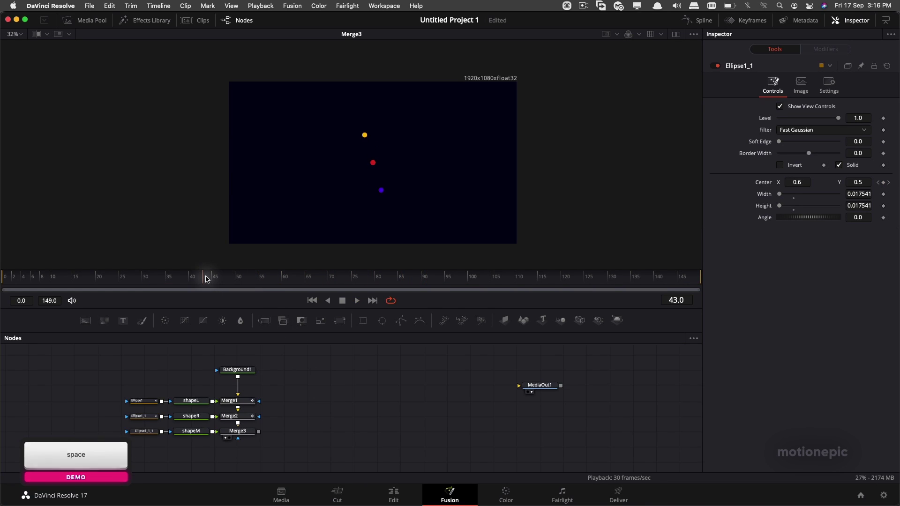
{"action": "key", "text": "space"}
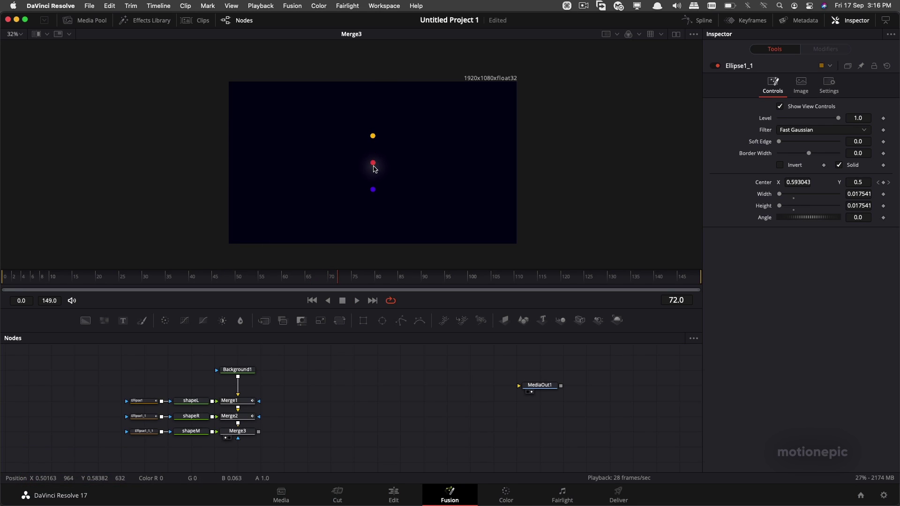
{"action": "left_click_drag", "start_coordinate": [343, 280], "coordinate": [409, 284]}
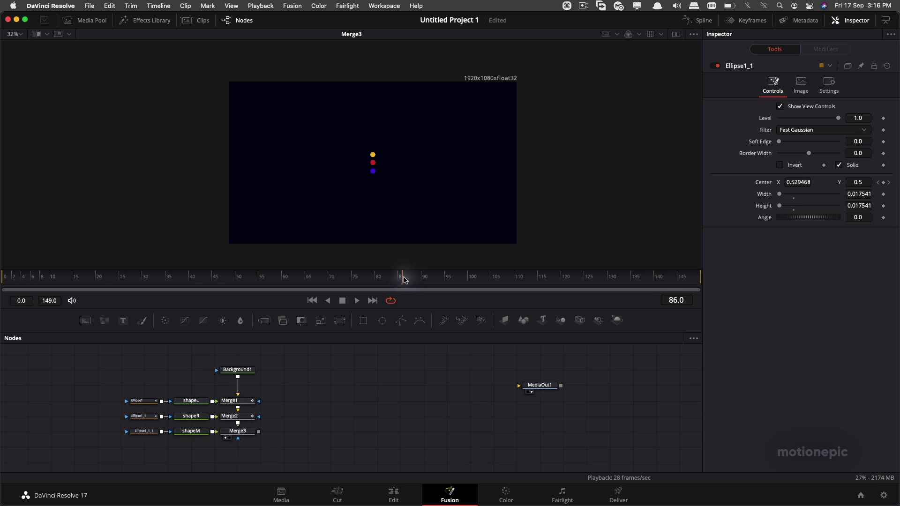
Scrub the return movement to frame 90, then rewind to frame 0 and play the whole circle animation
{"action": "left_click_drag", "start_coordinate": [396, 280], "coordinate": [408, 280]}
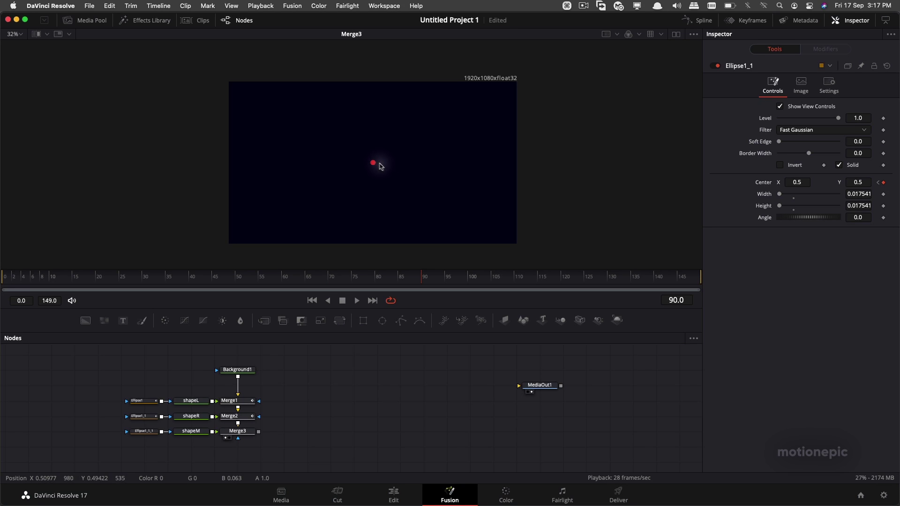
{"action": "left_click", "coordinate": [97, 21]}
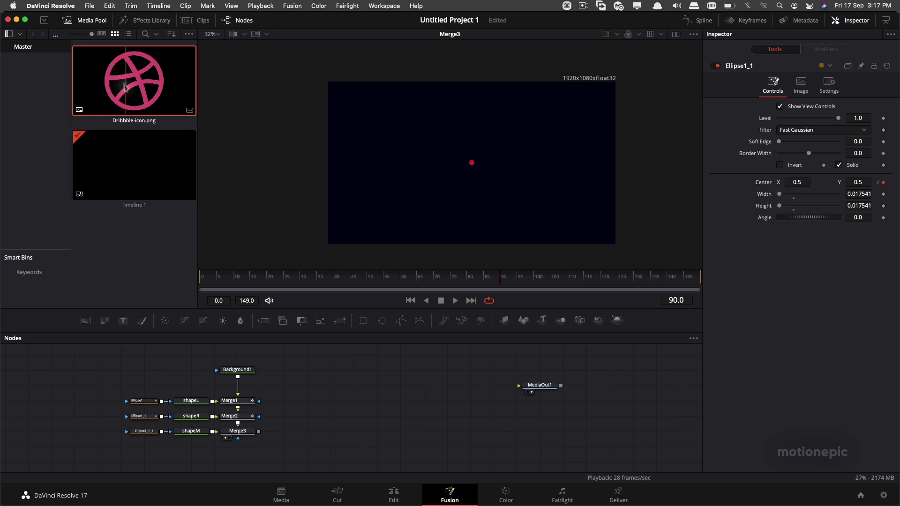
{"action": "left_click", "coordinate": [92, 21]}
{"action": "left_click_drag", "start_coordinate": [18, 277], "coordinate": [3, 278]}
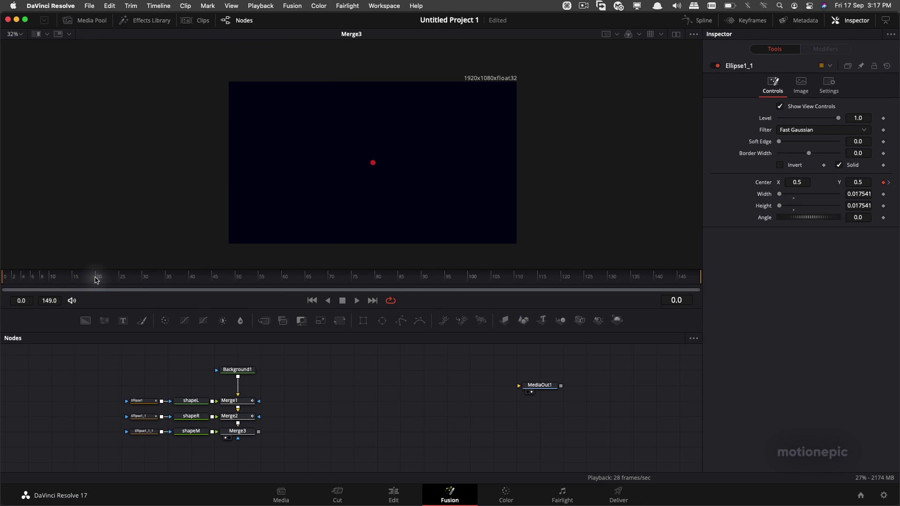
{"action": "key", "text": "space"}
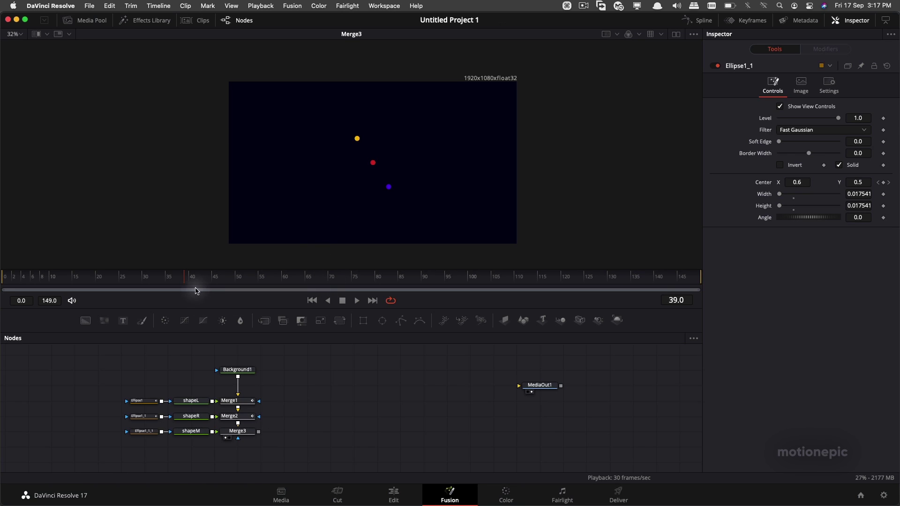
At frame 30, add a Background node below shapeM and rename it lineL
{"action": "left_click_drag", "start_coordinate": [209, 281], "coordinate": [145, 279]}
{"action": "left_click_drag", "start_coordinate": [86, 320], "coordinate": [194, 451]}
{"action": "right_click", "coordinate": [193, 451]}
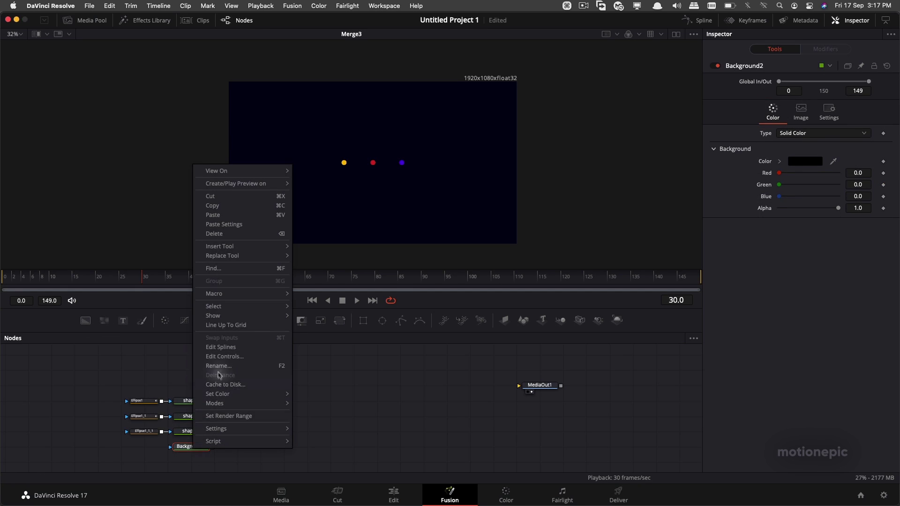
{"action": "left_click", "coordinate": [225, 369]}
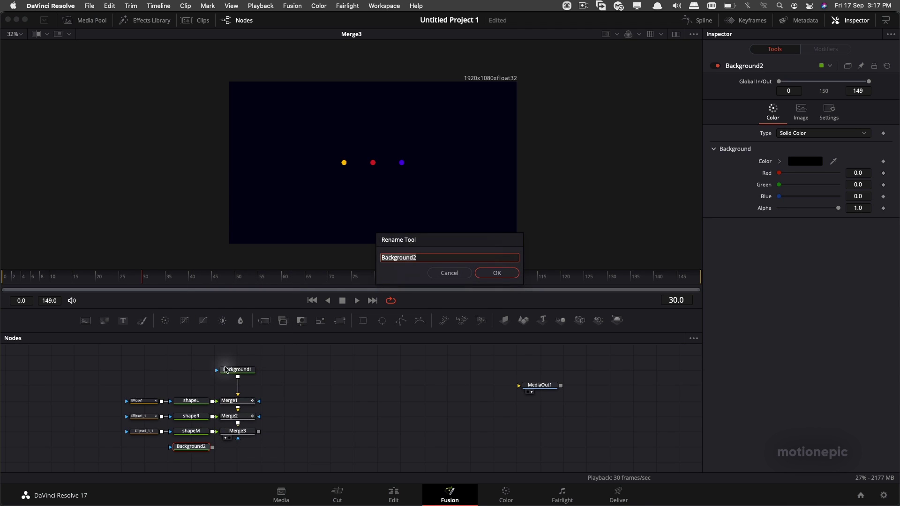
{"action": "key", "text": "shift"}
{"action": "type", "text": "Lin"}
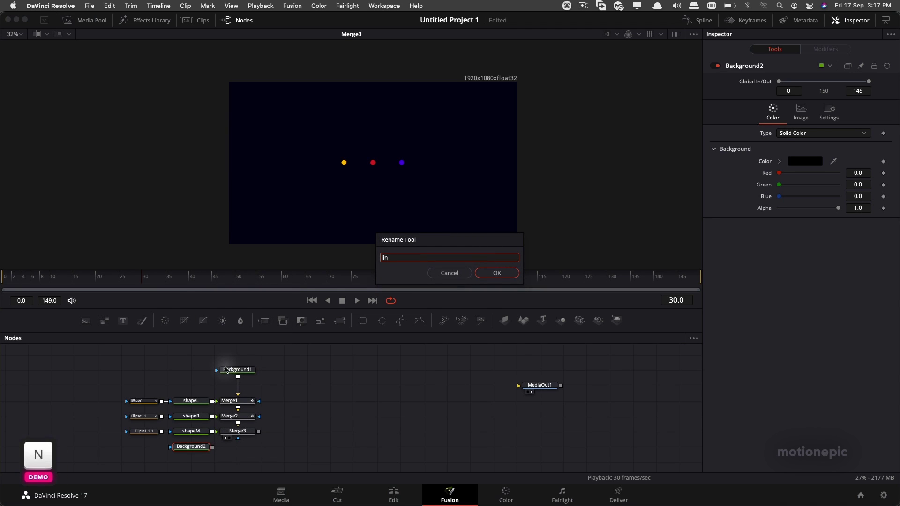
{"action": "type", "text": "eL"}
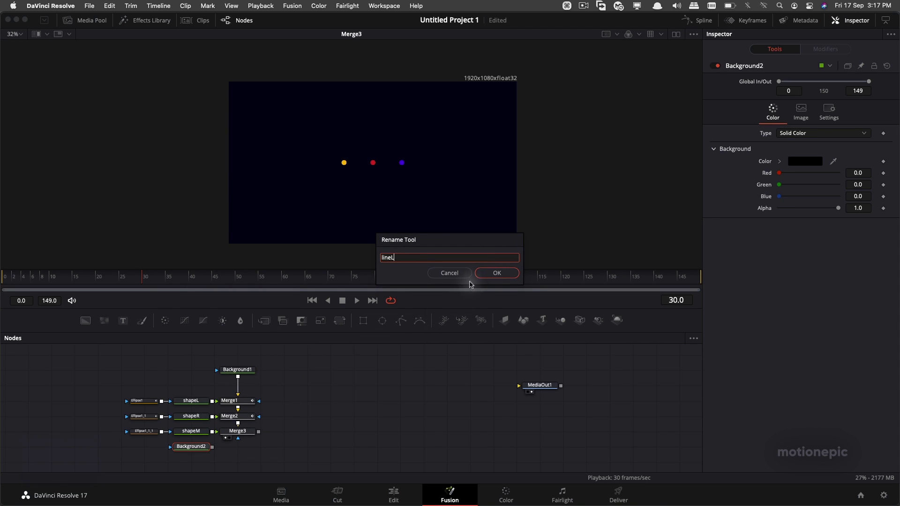
{"action": "left_click", "coordinate": [485, 274]}
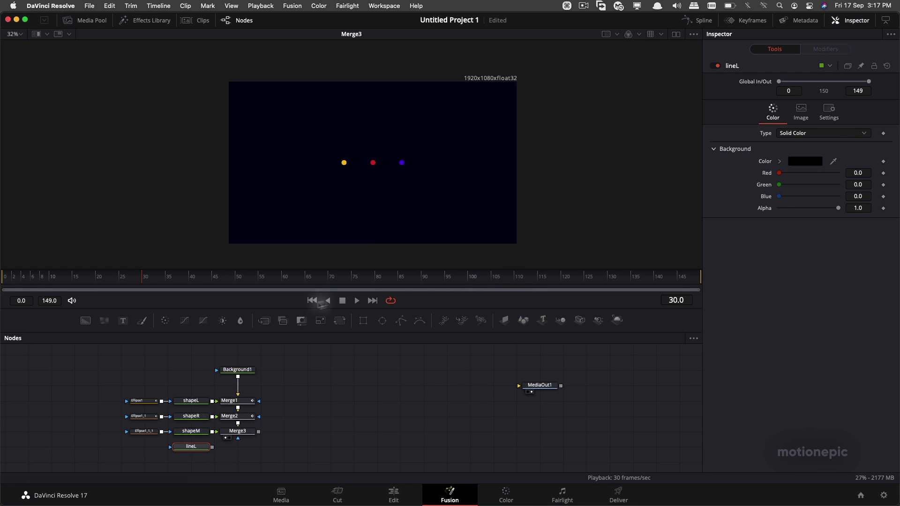
Mask lineL with a new Ellipse and set the background color to white with Red, Green and Blue at 1.0
{"action": "left_click", "coordinate": [382, 321]}
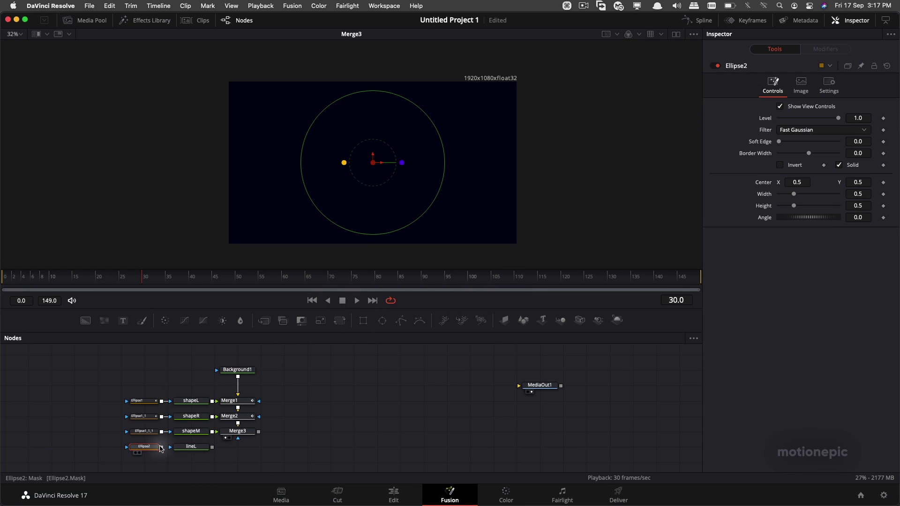
{"action": "left_click", "coordinate": [196, 451]}
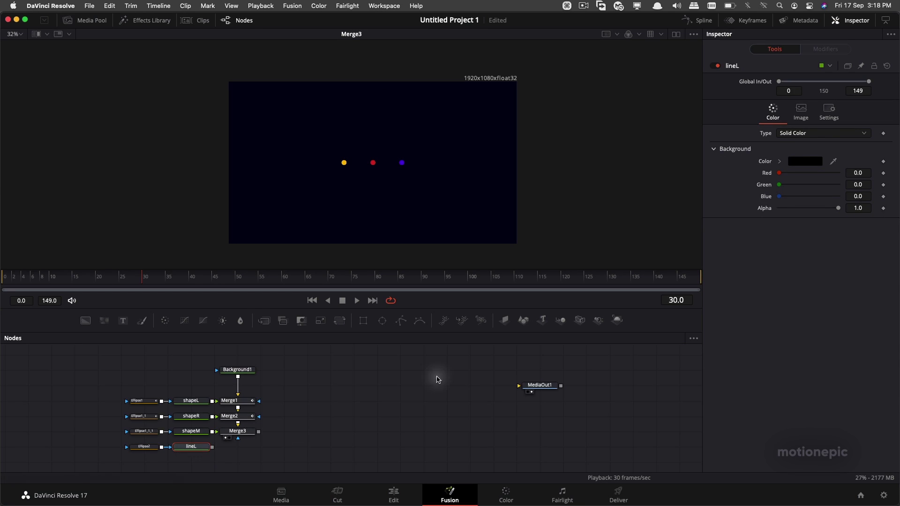
{"action": "left_click_drag", "start_coordinate": [779, 196], "coordinate": [866, 194]}
{"action": "left_click_drag", "start_coordinate": [779, 174], "coordinate": [866, 181]}
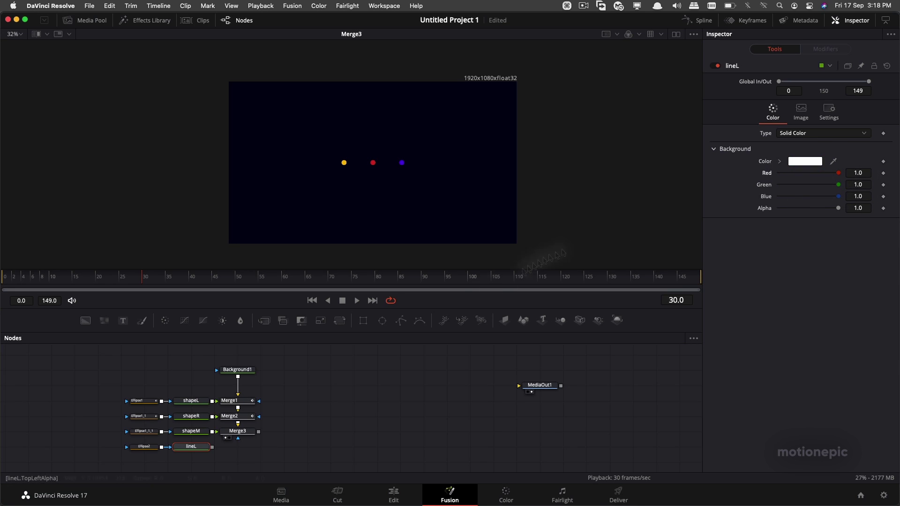
View lineL and turn Ellipse2 into an outline by disabling Solid and setting Border Width to 0.003
{"action": "left_click_drag", "start_coordinate": [190, 448], "coordinate": [332, 197]}
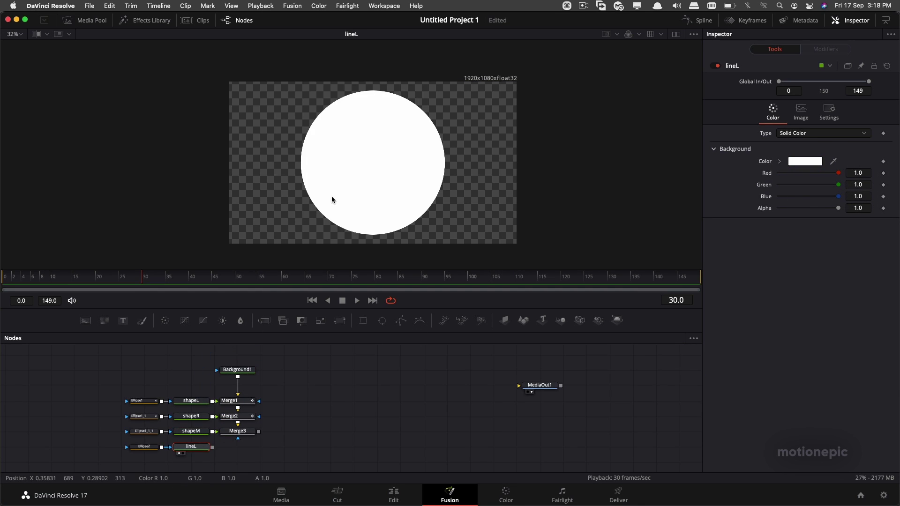
{"action": "left_click", "coordinate": [146, 448]}
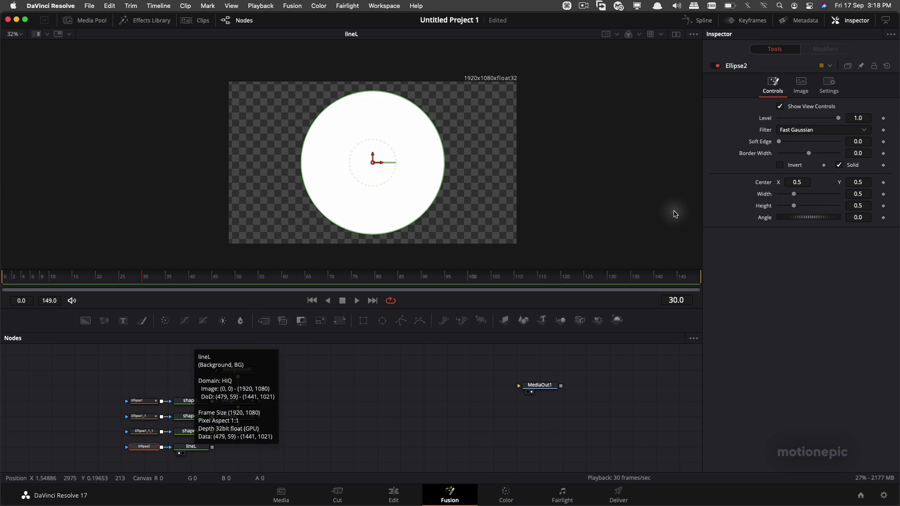
{"action": "left_click", "coordinate": [840, 165]}
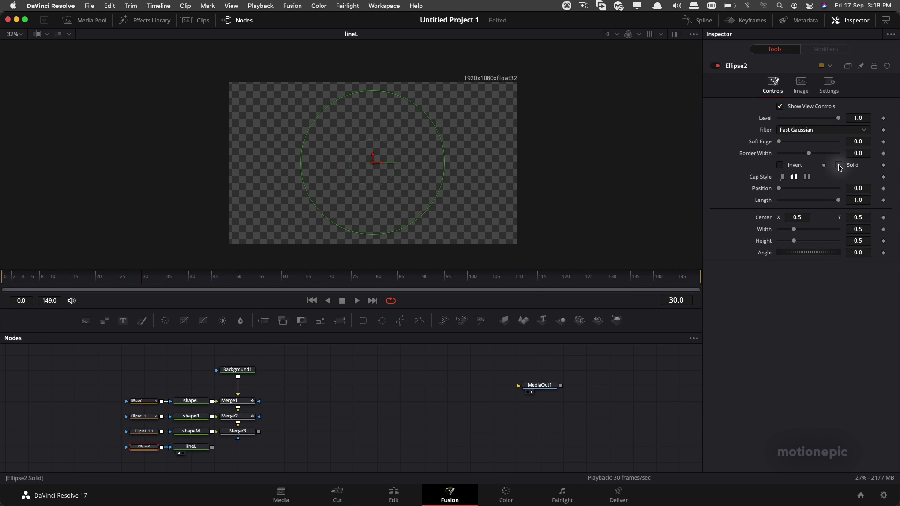
{"action": "left_click_drag", "start_coordinate": [810, 157], "coordinate": [811, 158]}
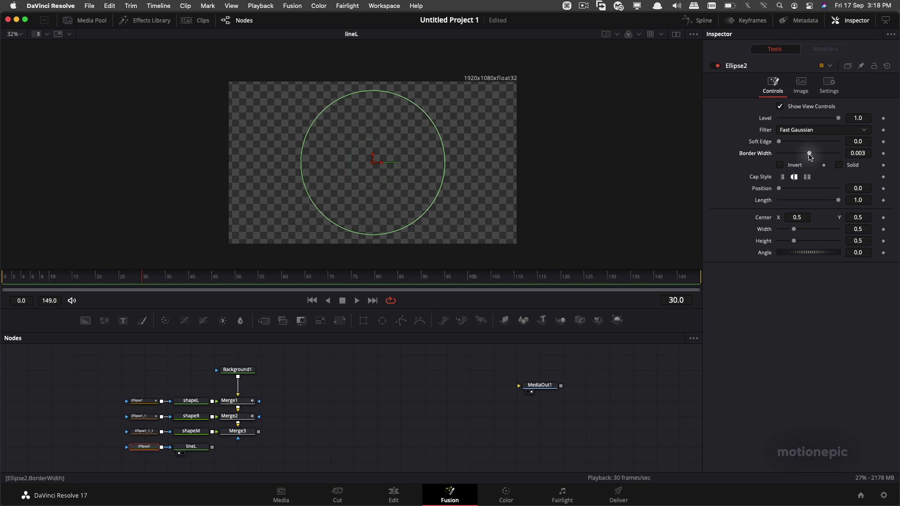
Merge lineL over Merge3, view the result, and shrink Ellipse2 to about 0.198 so its outline crosses the outer circles
{"action": "left_click_drag", "start_coordinate": [213, 447], "coordinate": [353, 188]}
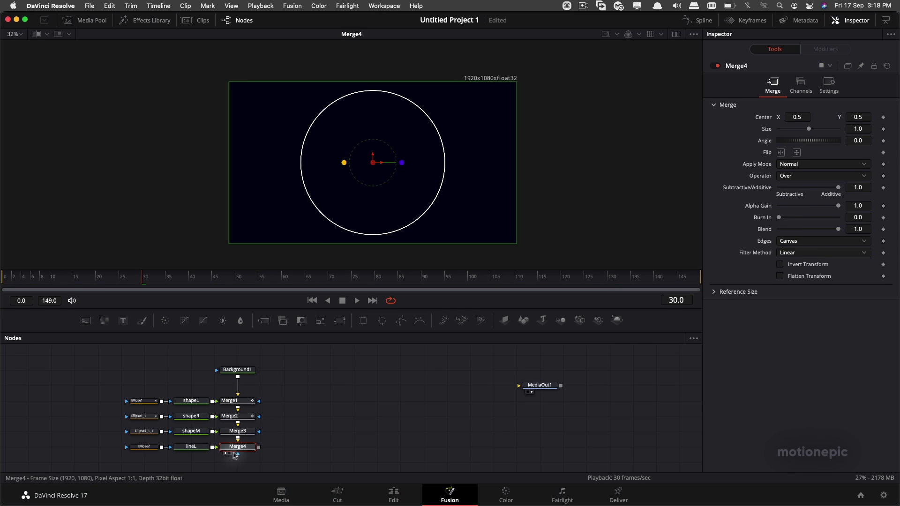
{"action": "left_click", "coordinate": [192, 447]}
{"action": "left_click", "coordinate": [148, 449]}
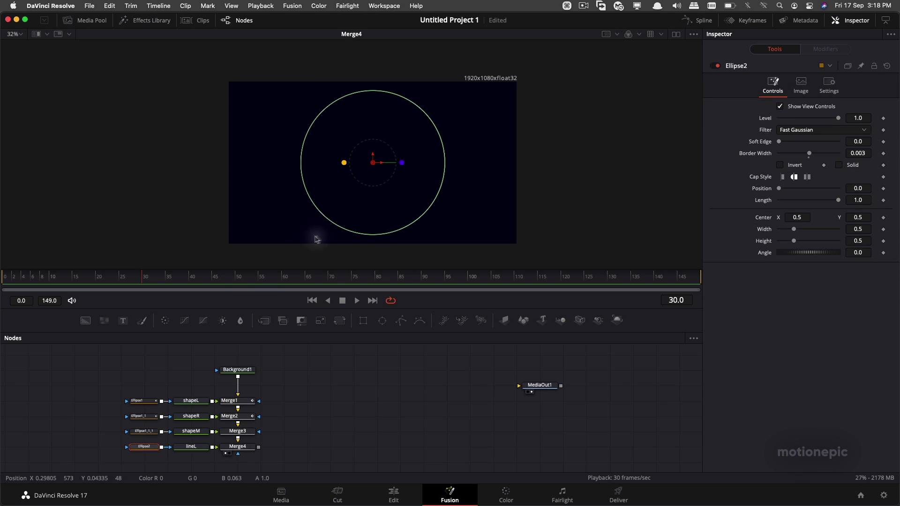
{"action": "left_click_drag", "start_coordinate": [414, 225], "coordinate": [384, 190]}
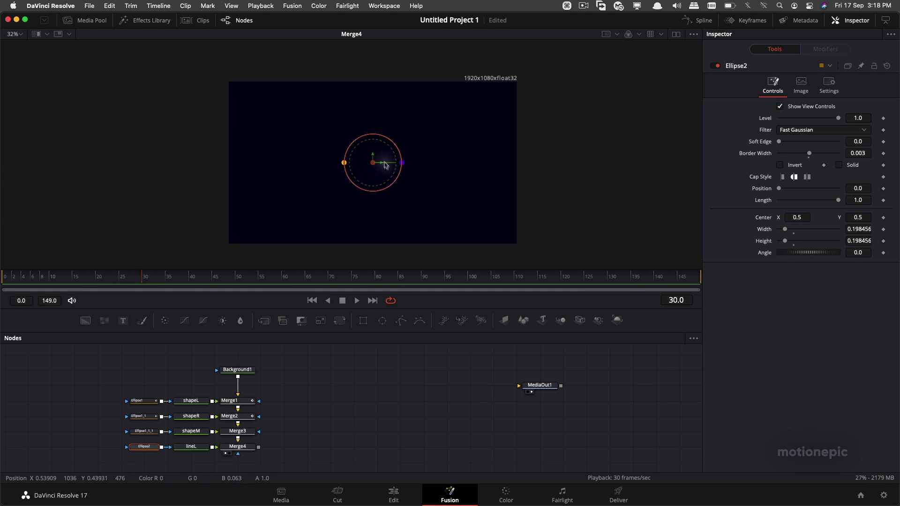
{"action": "left_click", "coordinate": [393, 406]}
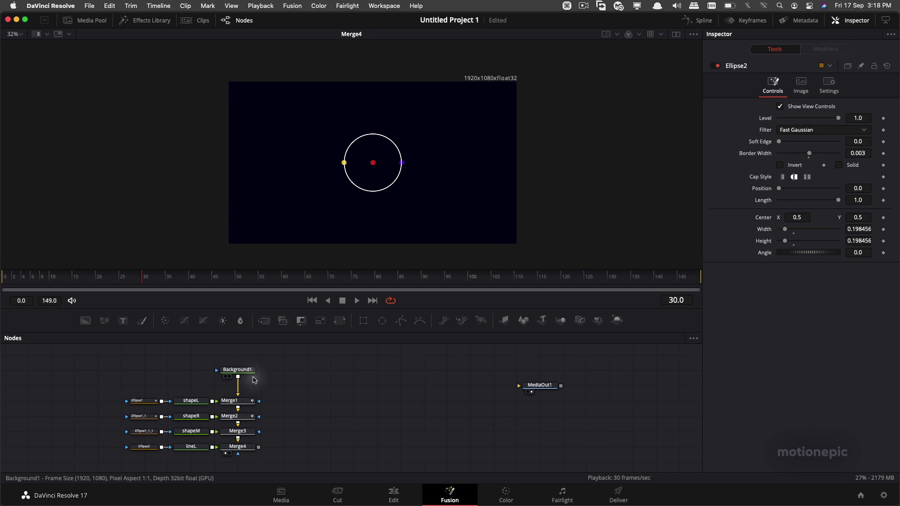
Try the Ellipse2 outline as a quarter arc with Length 0.25 and Position 0.25
{"action": "left_click", "coordinate": [148, 280]}
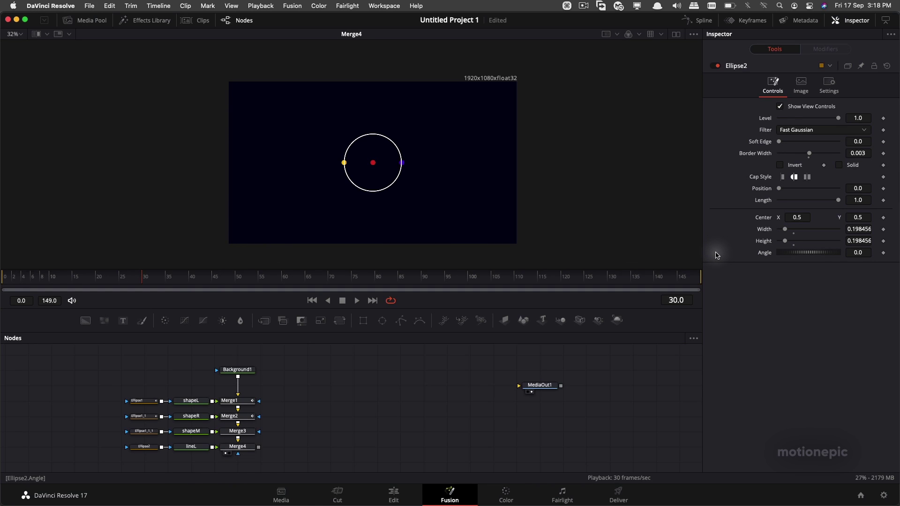
{"action": "left_click", "coordinate": [858, 200]}
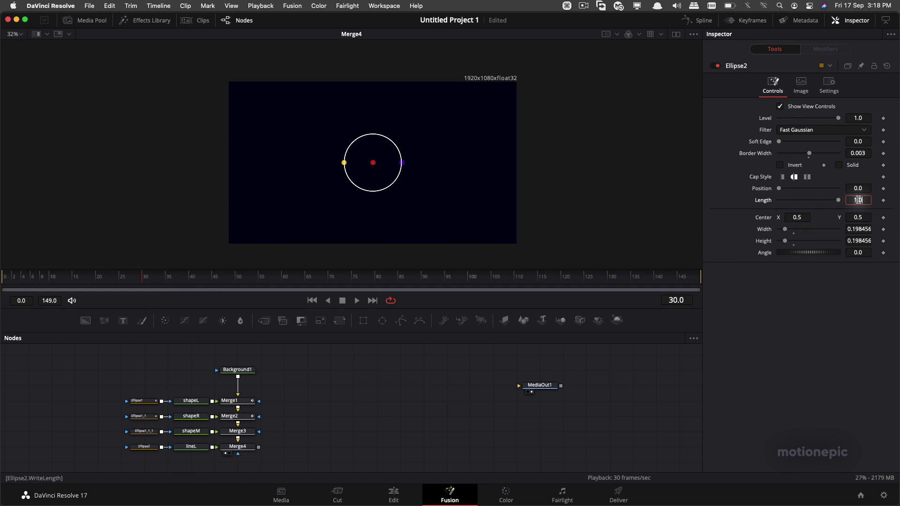
{"action": "type", "text": "0."}
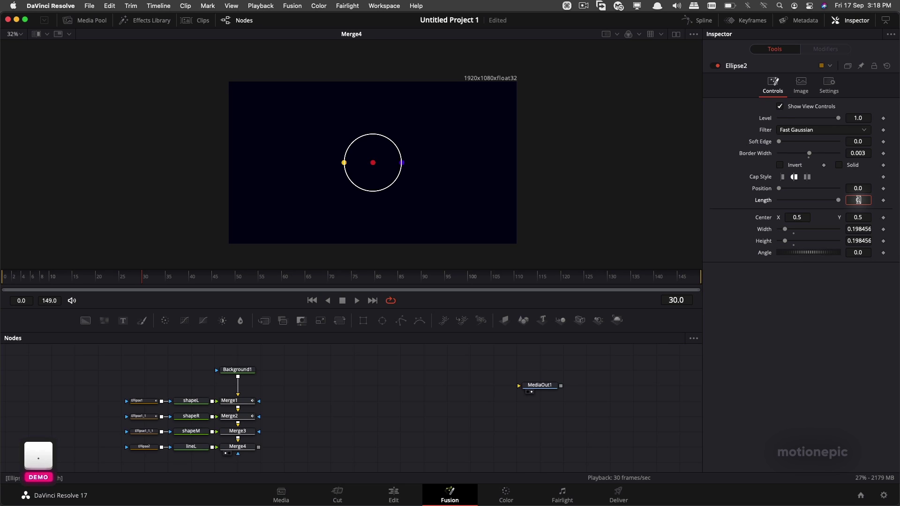
{"action": "type", "text": "25"}
{"action": "key", "text": "Return"}
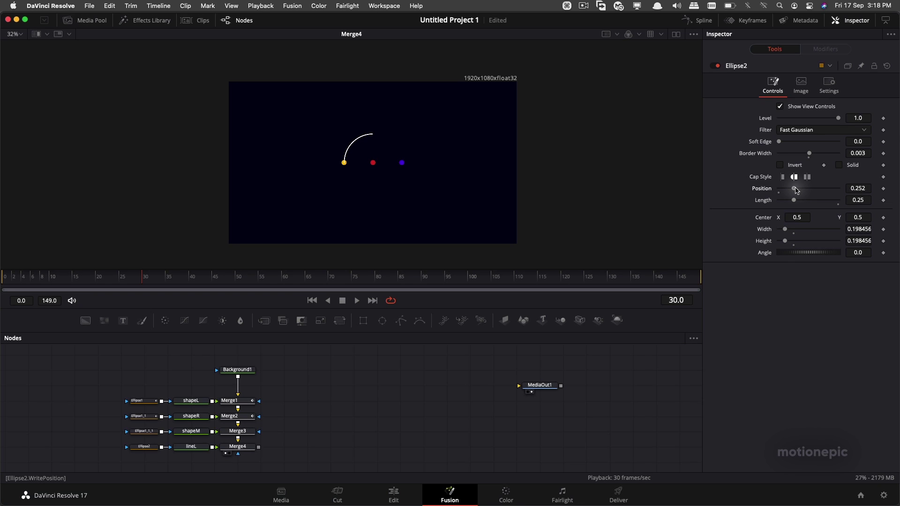
{"action": "left_click", "coordinate": [868, 189]}
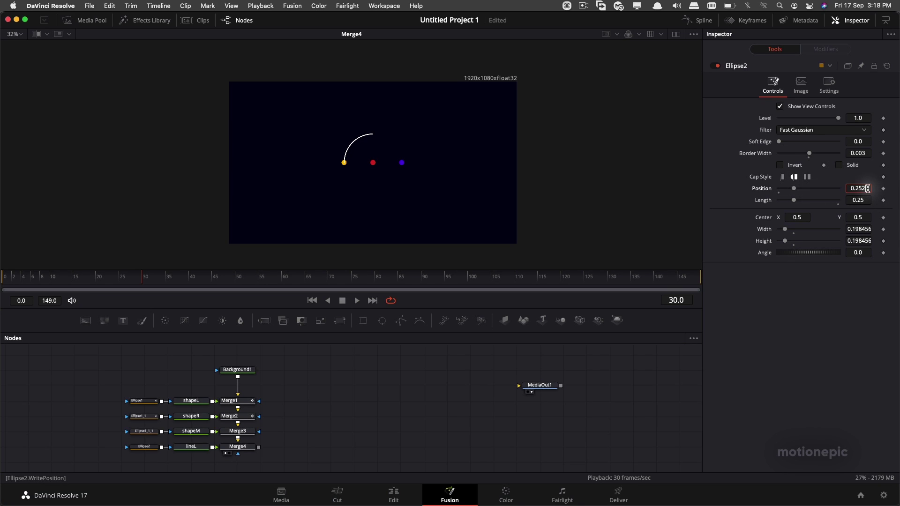
{"action": "key", "text": "BackSpace"}
{"action": "key", "text": "Return"}
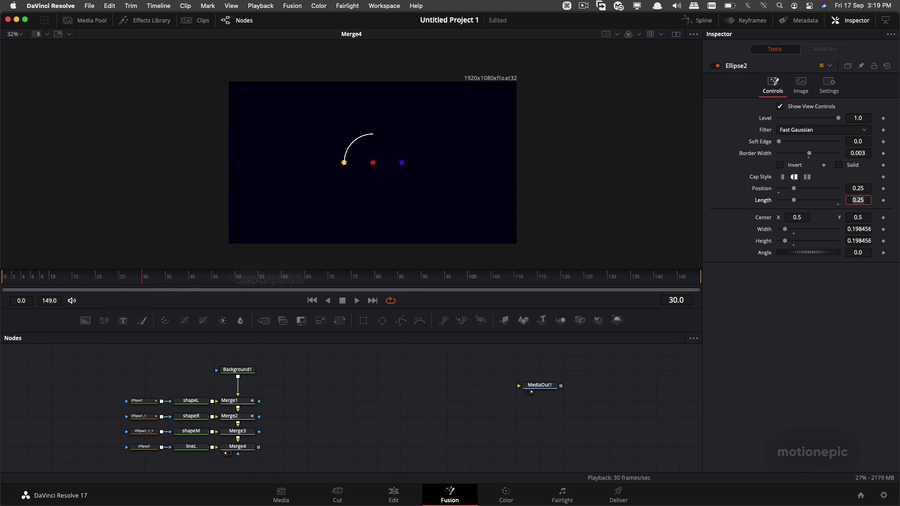
Set Ellipse2's Length to 0 and Position to 0.5, and keyframe both at frame 30
{"action": "left_click_drag", "start_coordinate": [797, 203], "coordinate": [764, 204]}
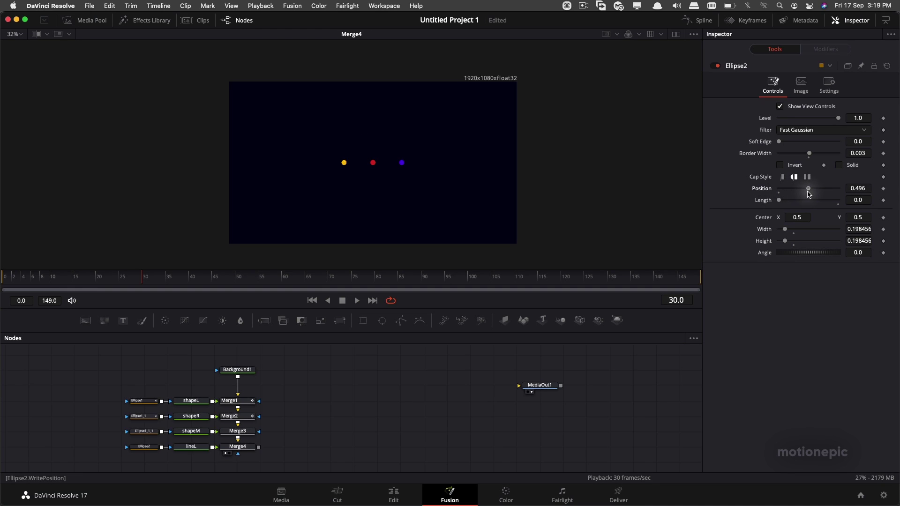
{"action": "key", "text": "BackSpace"}
{"action": "key", "text": "BackSpace"}
{"action": "key", "text": "BackSpace"}
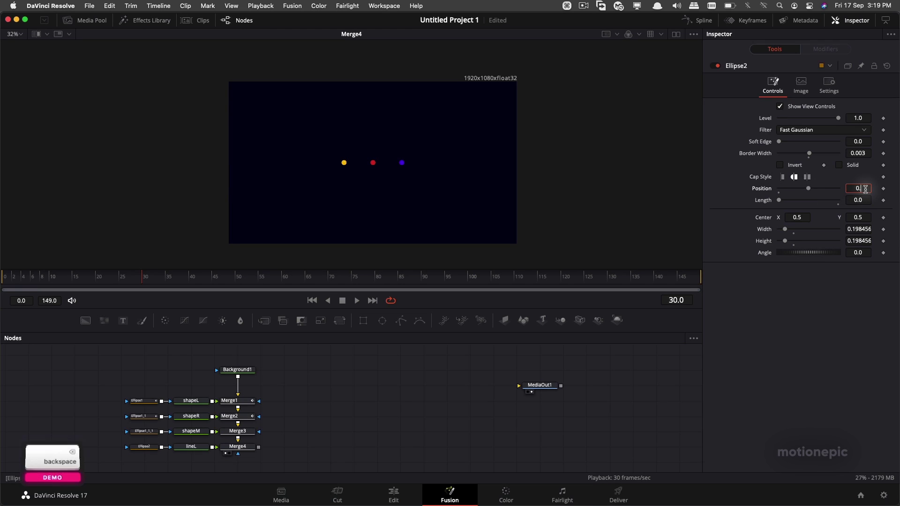
{"action": "type", "text": "5"}
{"action": "key", "text": "Return"}
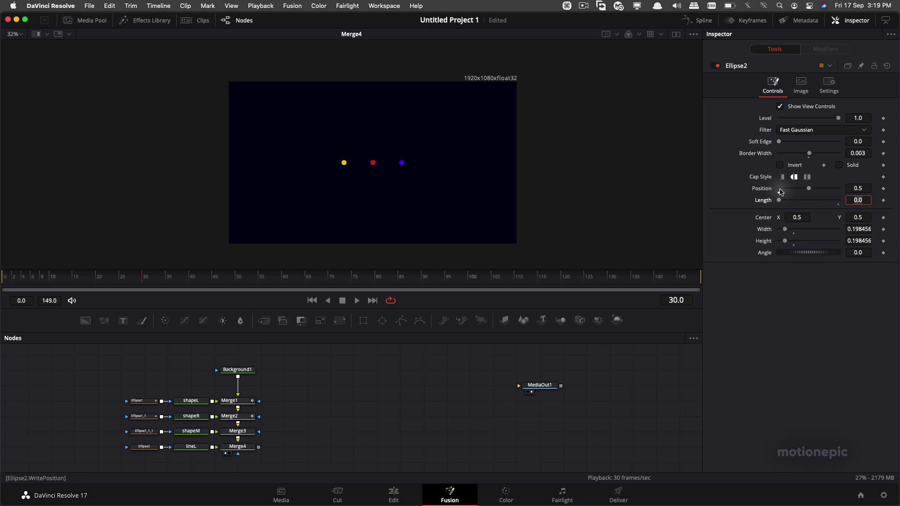
{"action": "left_click", "coordinate": [883, 188]}
{"action": "left_click", "coordinate": [884, 200]}
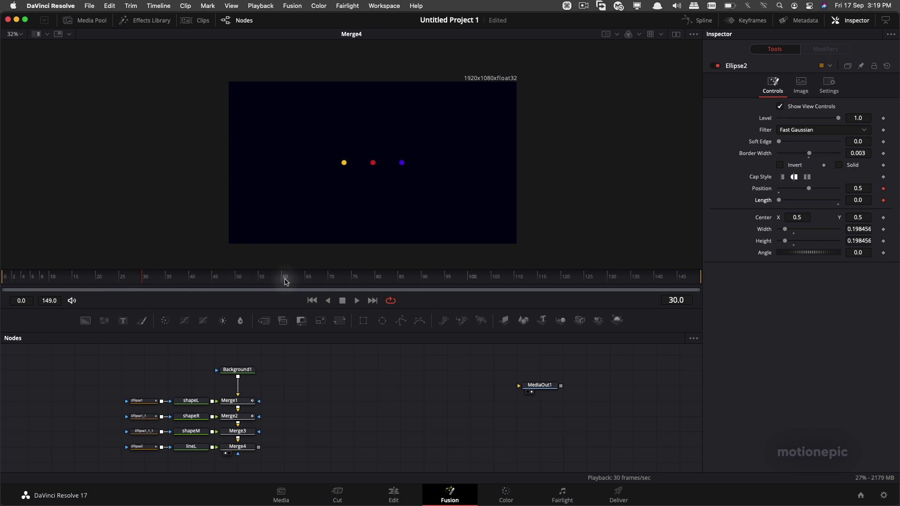
At frame 45, set Ellipse2's Length to 0.25 and Position to 0.25
{"action": "left_click", "coordinate": [213, 280]}
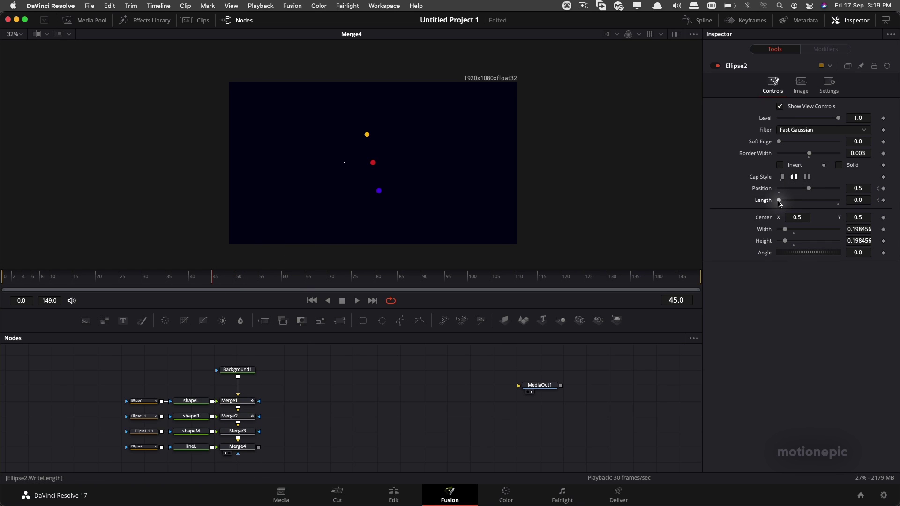
{"action": "double_click", "coordinate": [863, 200]}
{"action": "type", "text": "0.2"}
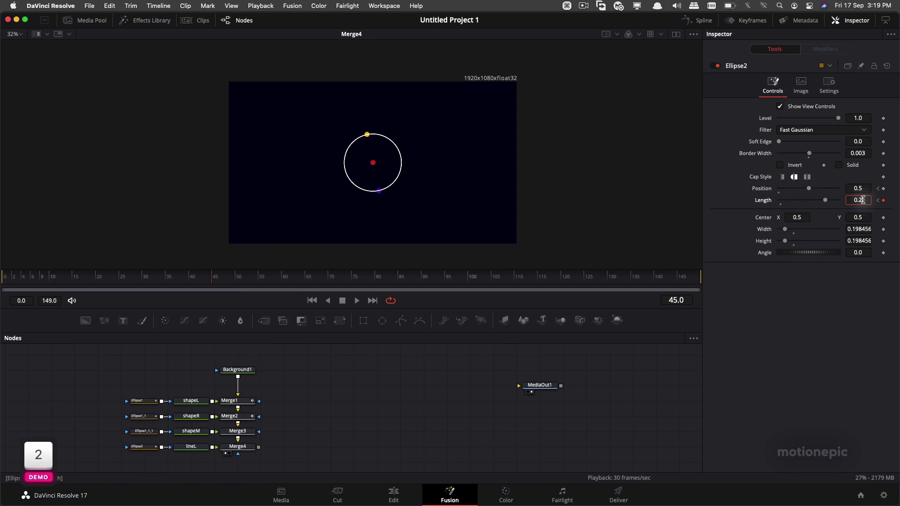
{"action": "type", "text": "5"}
{"action": "key", "text": "Return"}
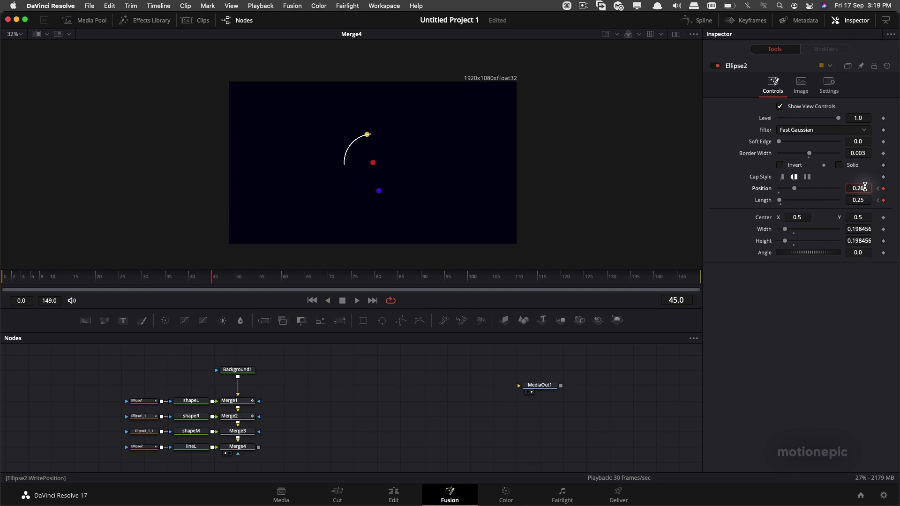
{"action": "key", "text": "BackSpace"}
{"action": "type", "text": "5"}
{"action": "key", "text": "Return"}
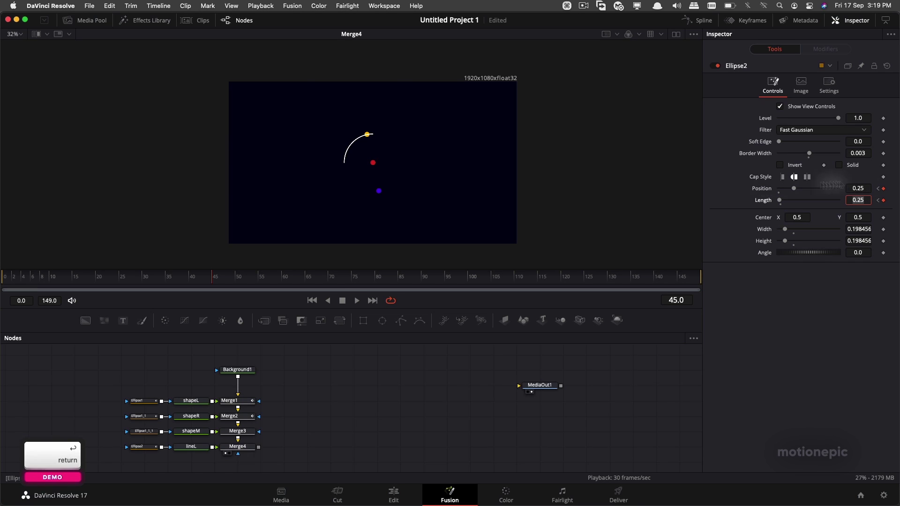
At frame 60, set Ellipse2's Length to 0, and scrub back through the arc animation
{"action": "left_click_drag", "start_coordinate": [228, 284], "coordinate": [280, 281]}
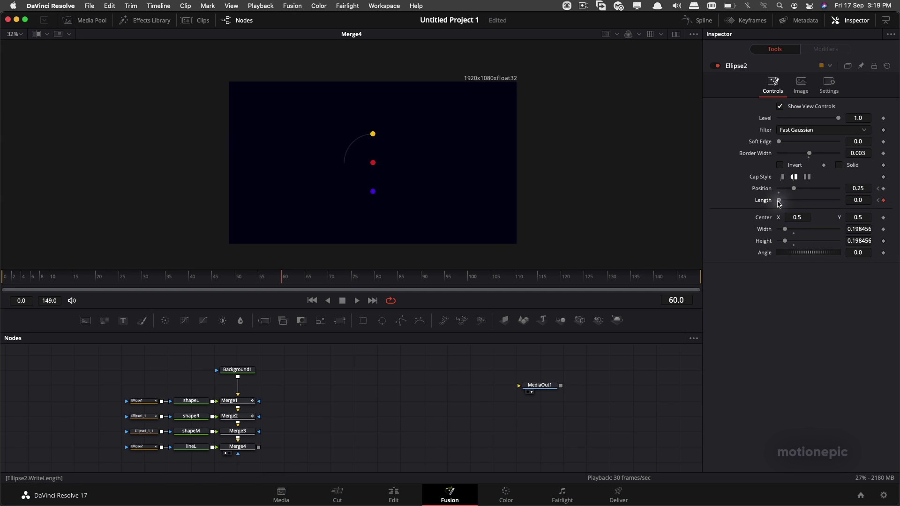
{"action": "left_click_drag", "start_coordinate": [147, 279], "coordinate": [240, 277]}
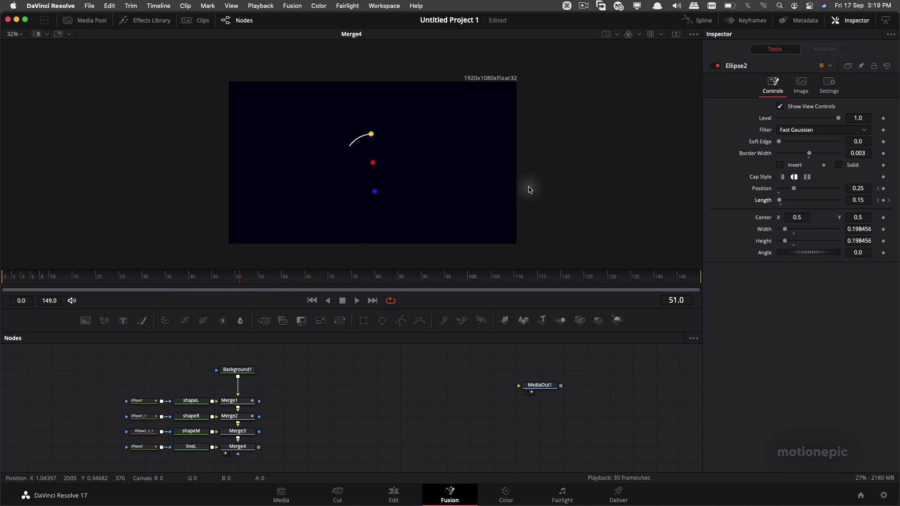
Show only Ellipse2's Position and Length curves in the Spline editor and fit them to the graph
{"action": "left_click", "coordinate": [698, 21]}
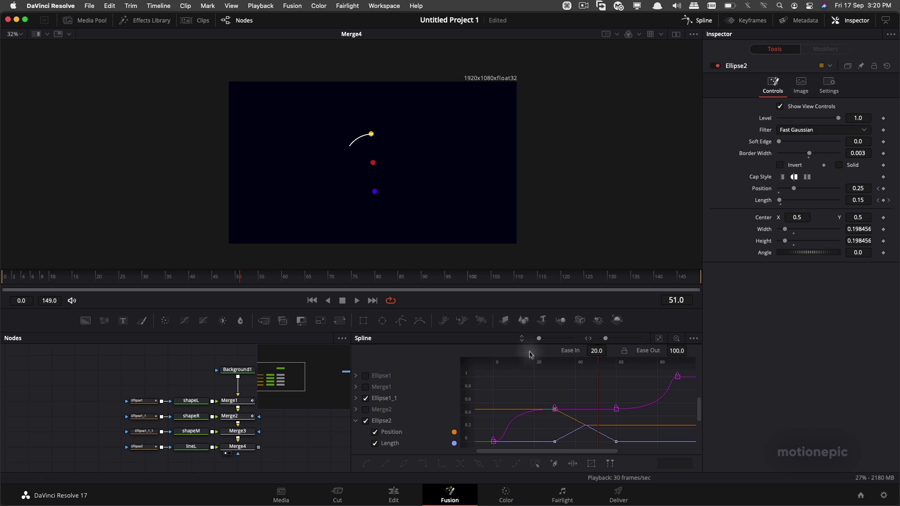
{"action": "left_click", "coordinate": [366, 398]}
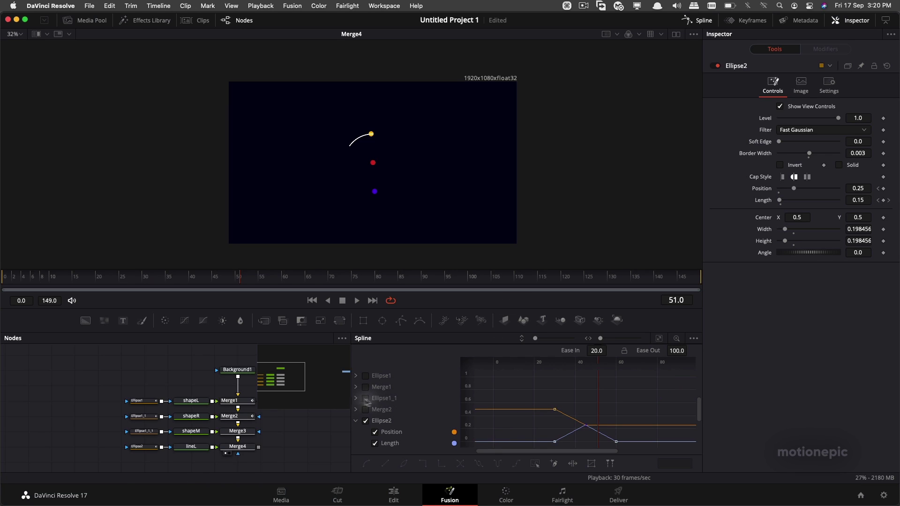
{"action": "left_click", "coordinate": [383, 422]}
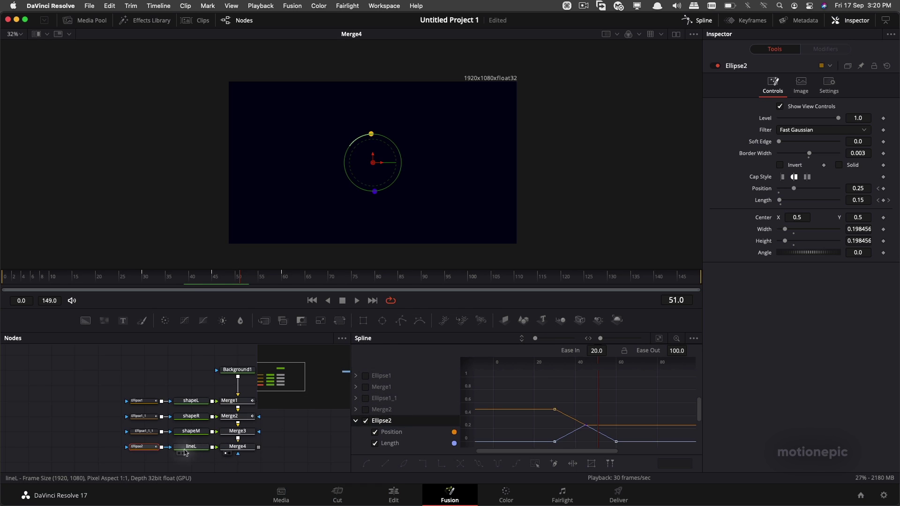
{"action": "left_click", "coordinate": [401, 434]}
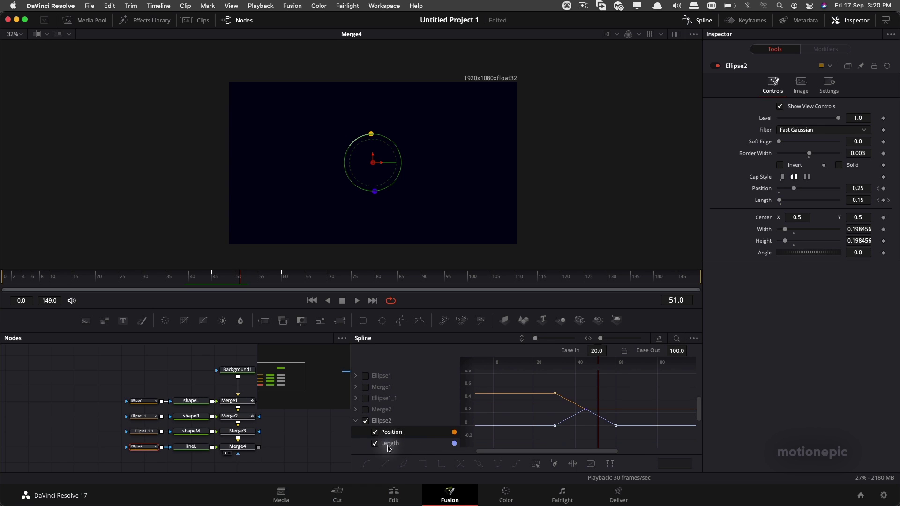
{"action": "left_click", "coordinate": [383, 421]}
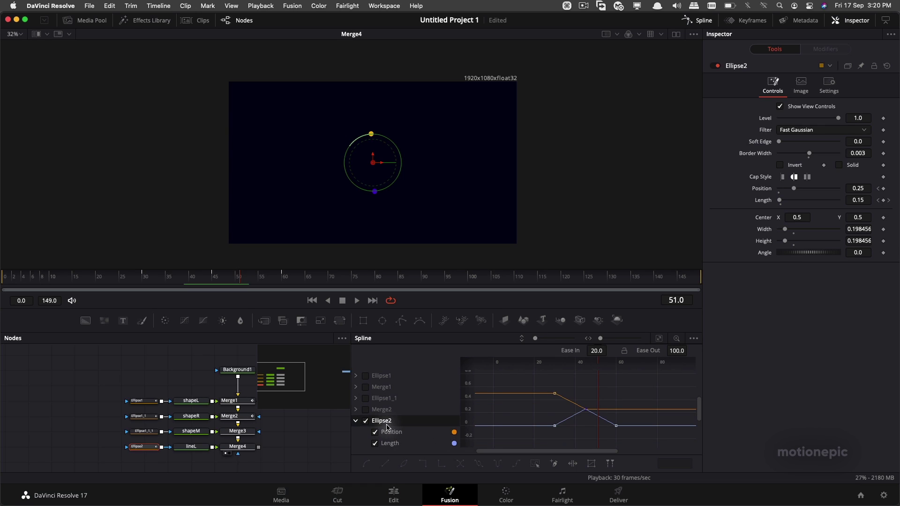
{"action": "left_click", "coordinate": [661, 340]}
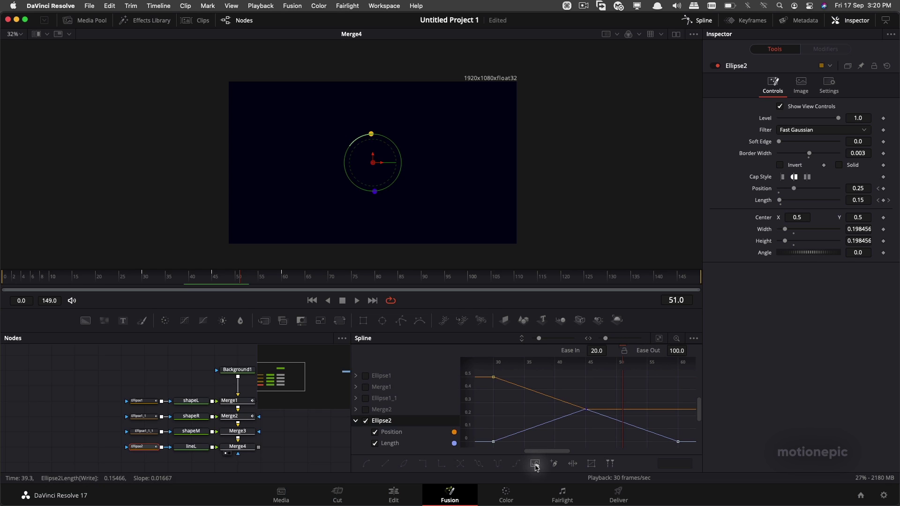
Smooth Ellipse2's keyframes with Ease In 100, play the arc from frame 30, and close the Spline editor
{"action": "key", "text": "s"}
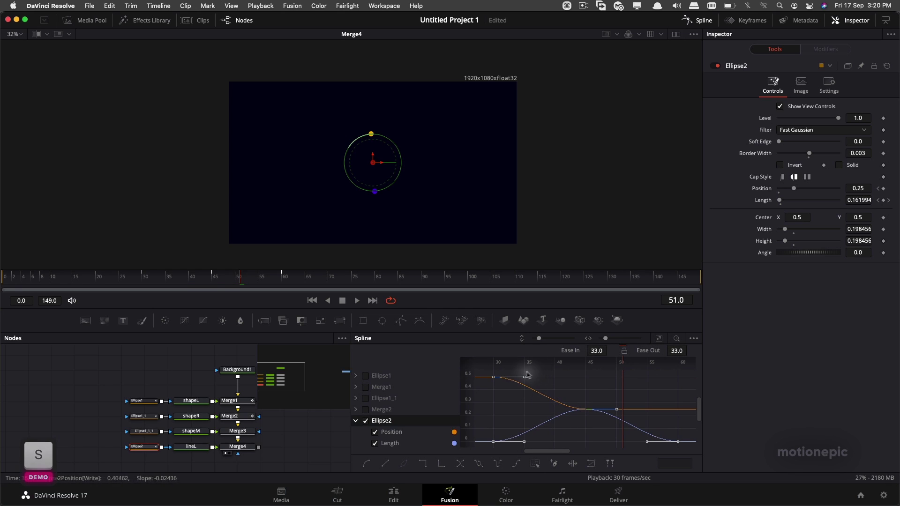
{"action": "mouse_move", "coordinate": [602, 352]}
{"action": "left_mouse_down"}
{"action": "mouse_move", "coordinate": [450, 256]}
{"action": "mouse_move", "coordinate": [597, 274]}
{"action": "mouse_move", "coordinate": [598, 352]}
{"action": "left_mouse_up"}
{"action": "left_click", "coordinate": [142, 277]}
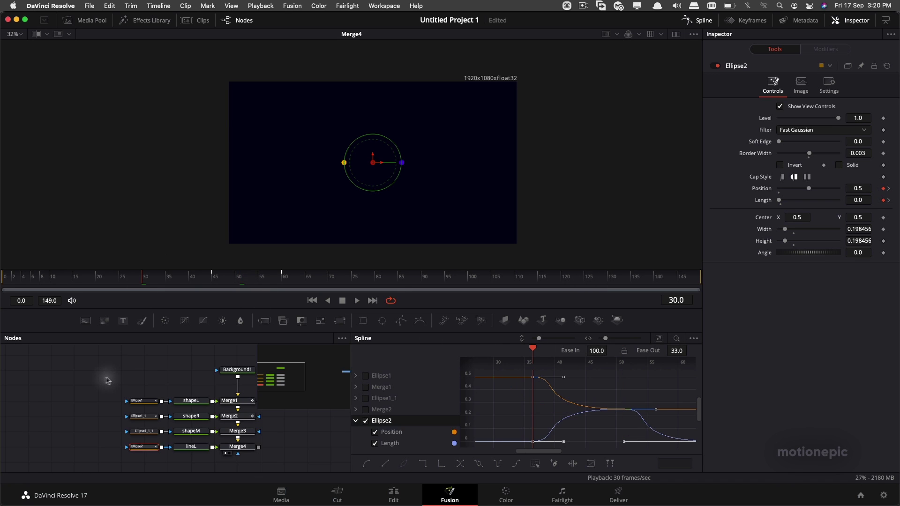
{"action": "key", "text": "space"}
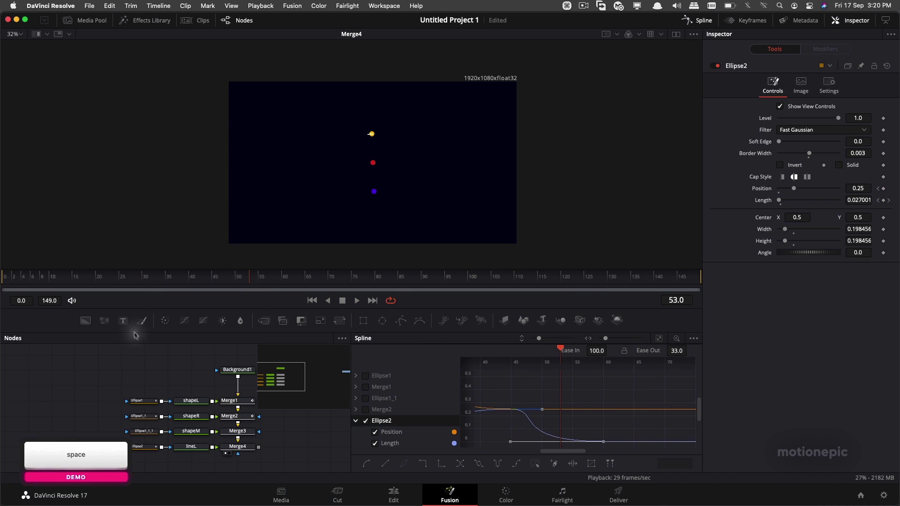
{"action": "left_click", "coordinate": [145, 277]}
{"action": "key", "text": "space"}
{"action": "left_click", "coordinate": [142, 277]}
{"action": "key", "text": "space"}
{"action": "key", "text": "space"}
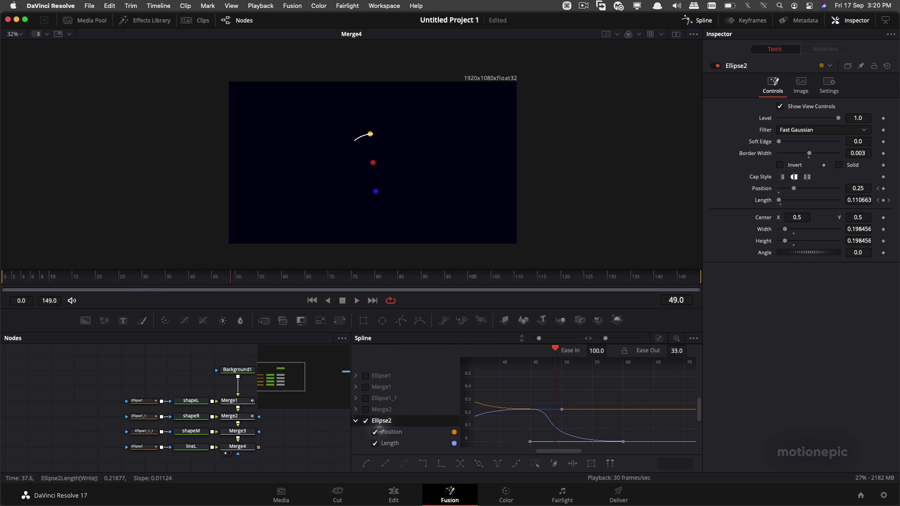
{"action": "left_click", "coordinate": [707, 21]}
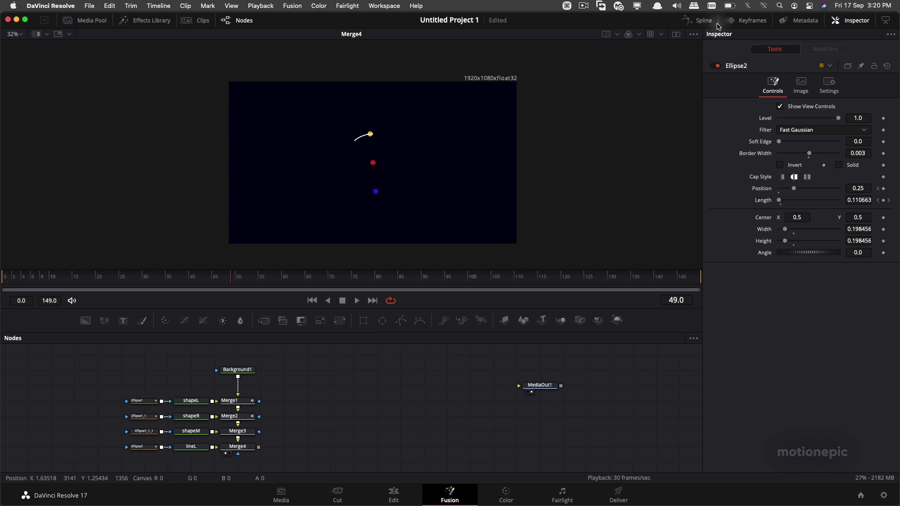
Open the Keyframes editor, expand Ellipse2, and select all of its Position and Length keyframes
{"action": "left_click", "coordinate": [748, 20]}
{"action": "scroll", "coordinate": [390, 437], "scroll_direction": "down", "scroll_amount": 3}
{"action": "left_click", "coordinate": [392, 441]}
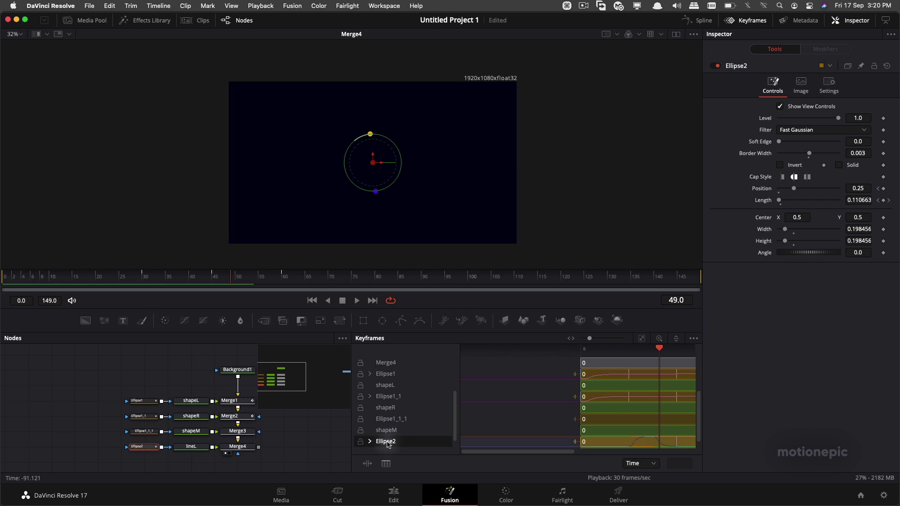
{"action": "left_click", "coordinate": [370, 441]}
{"action": "left_click", "coordinate": [396, 430]}
{"action": "left_click", "coordinate": [396, 442]}
{"action": "left_click", "coordinate": [642, 339]}
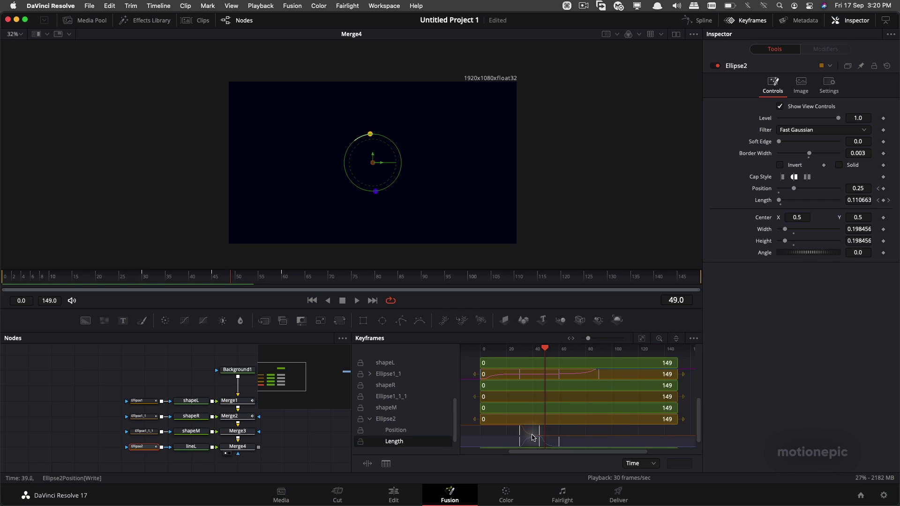
{"action": "left_click_drag", "start_coordinate": [507, 428], "coordinate": [572, 445]}
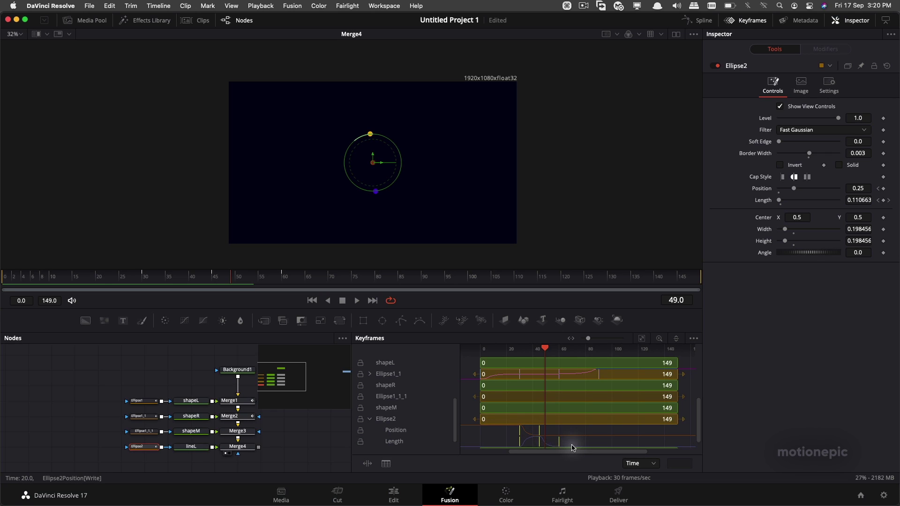
Time-stretch the selected Ellipse2 keyframes until the last one sits at about frame 80, and replay the arc from frame 30
{"action": "left_click", "coordinate": [367, 464]}
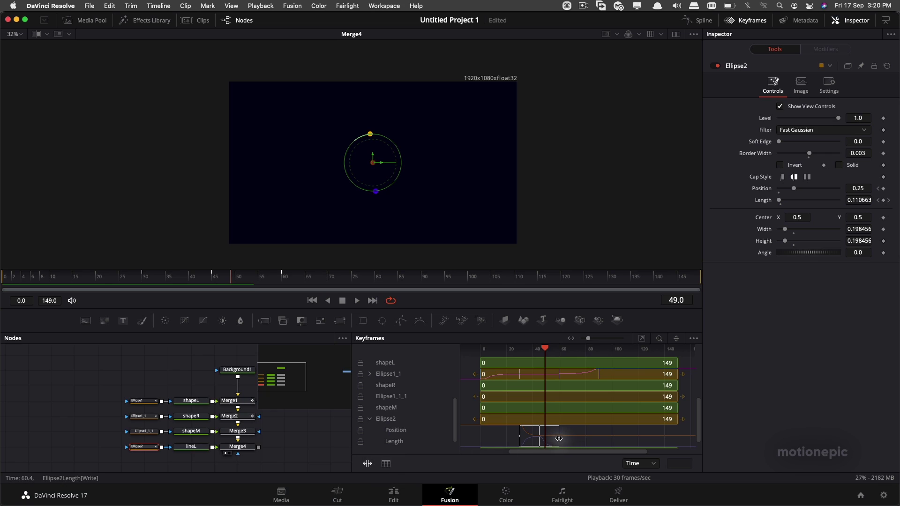
{"action": "left_click_drag", "start_coordinate": [558, 438], "coordinate": [557, 440]}
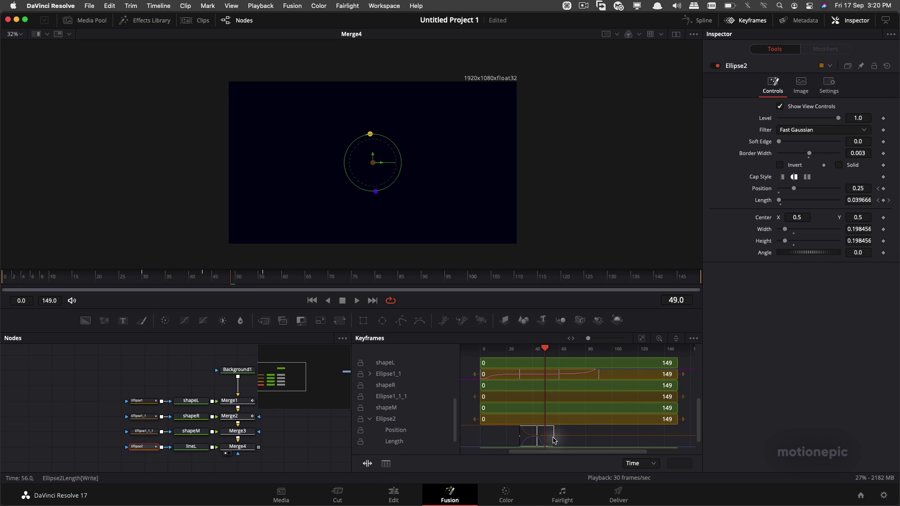
{"action": "left_click_drag", "start_coordinate": [552, 441], "coordinate": [586, 438]}
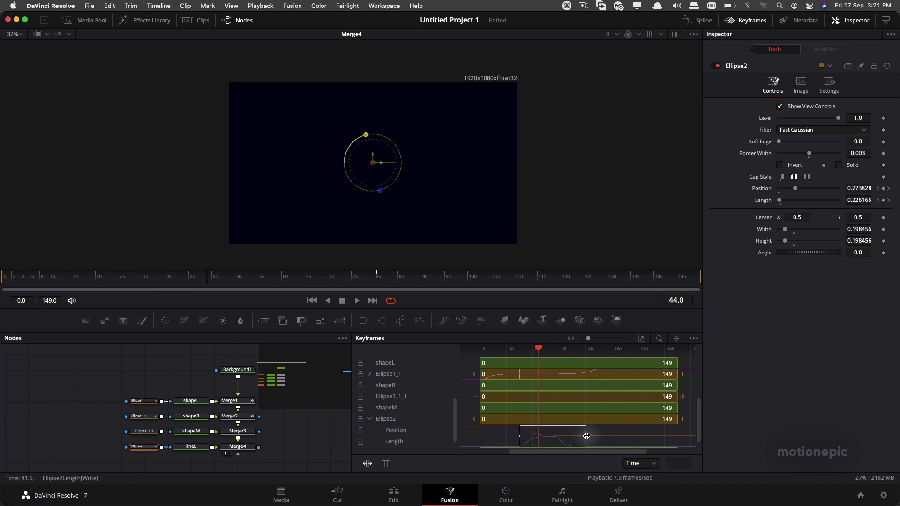
{"action": "left_click", "coordinate": [145, 280]}
{"action": "key", "text": "space"}
{"action": "key", "text": "space"}
{"action": "left_click", "coordinate": [145, 370]}
{"action": "left_click", "coordinate": [142, 279]}
{"action": "key", "text": "space"}
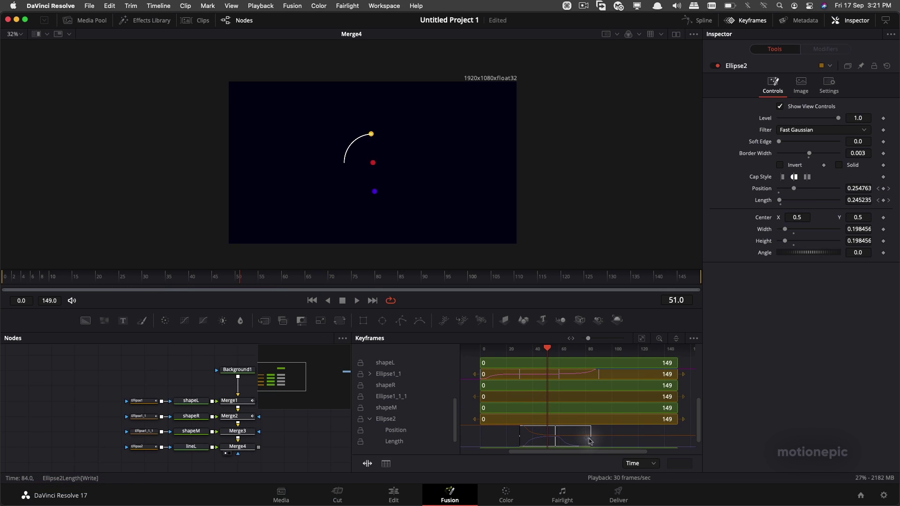
Stretch Ellipse2's keyframes further, to about Ellipse1_1's last keyframe, check the arc up close in playback, and close the Keyframes editor
{"action": "left_click", "coordinate": [155, 282]}
{"action": "key", "text": "space"}
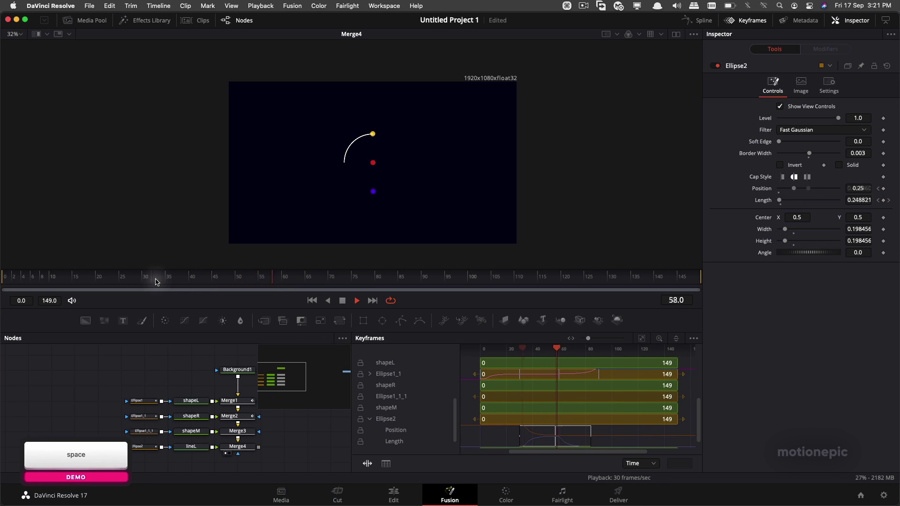
{"action": "key", "text": "space"}
{"action": "left_click", "coordinate": [185, 277]}
{"action": "scroll", "coordinate": [355, 140], "scroll_direction": "up", "scroll_amount": 5}
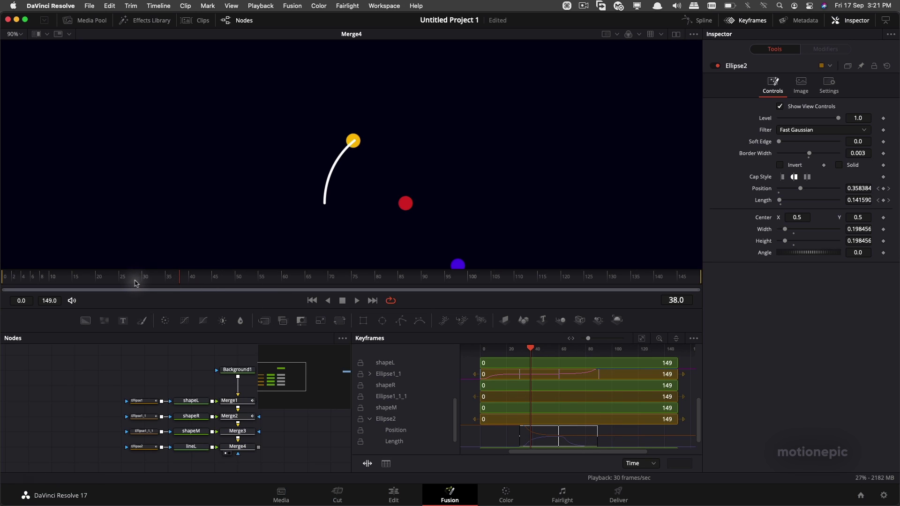
{"action": "key", "text": "space"}
{"action": "key", "text": "space"}
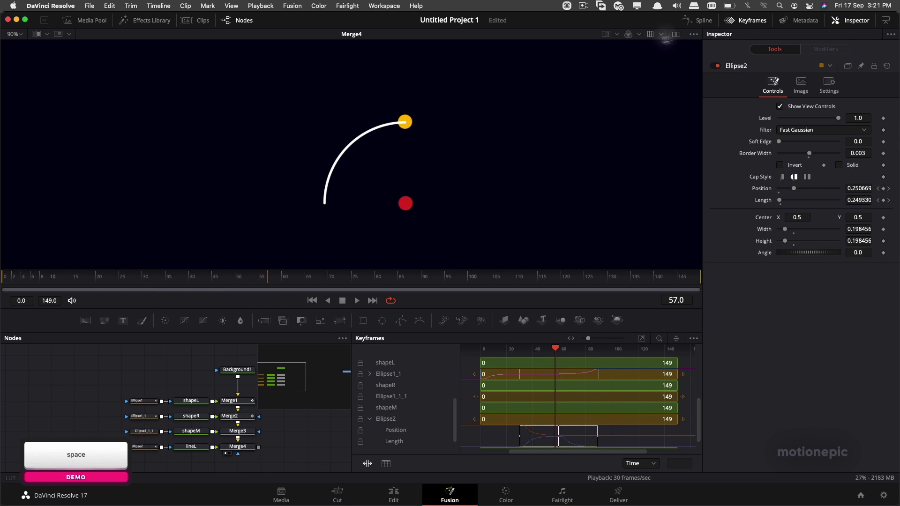
{"action": "left_click", "coordinate": [745, 20]}
{"action": "key", "text": "ctrl+f"}
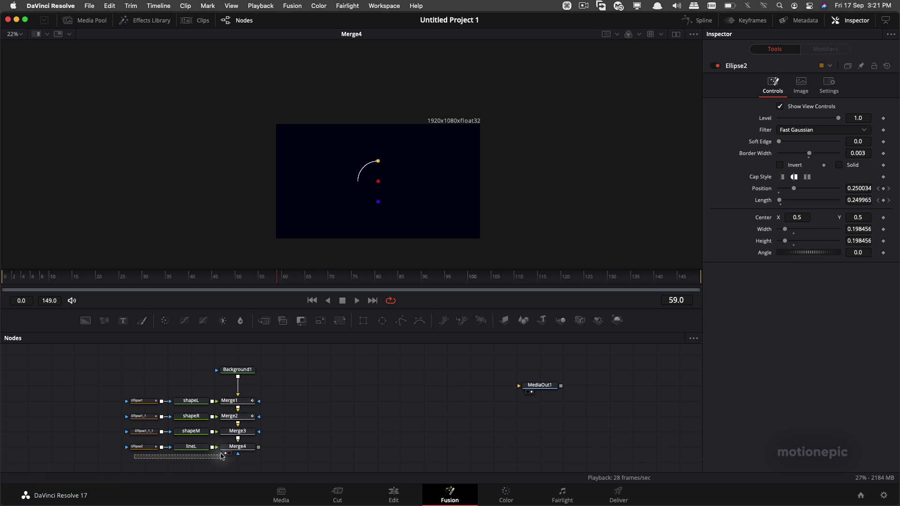
Duplicate the Ellipse2 and lineL nodes together and merge the copy over Merge4
{"action": "left_click", "coordinate": [205, 448], "text": "super"}
{"action": "key", "text": "super+c"}
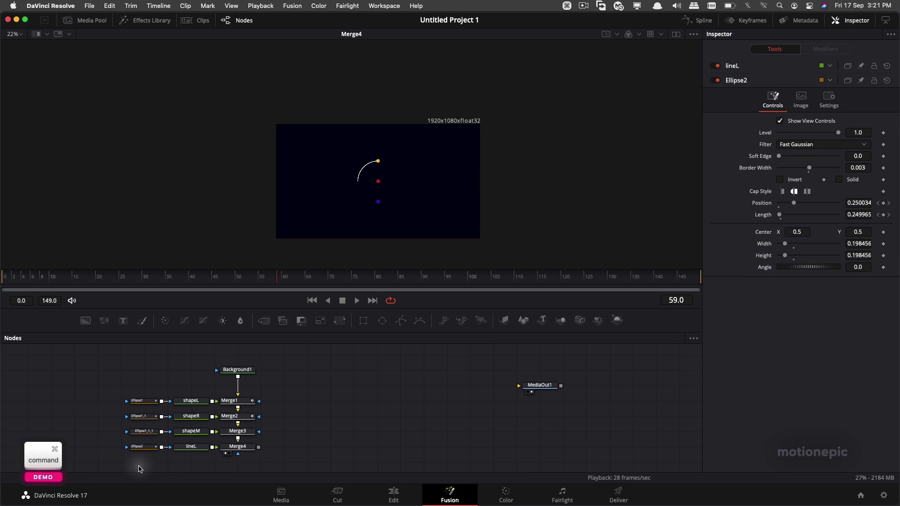
{"action": "key", "text": "super+v"}
{"action": "left_click_drag", "start_coordinate": [158, 455], "coordinate": [259, 440]}
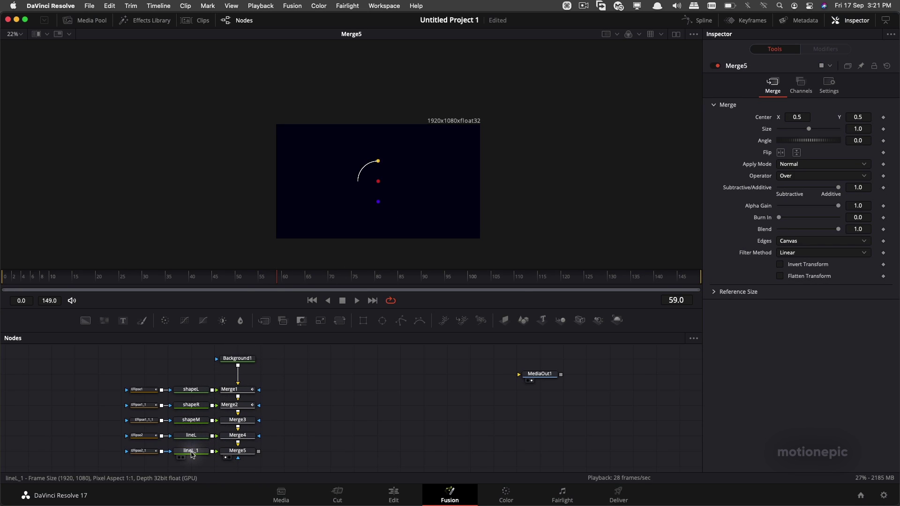
Rename the duplicated line background node as lineR
{"action": "left_click", "coordinate": [192, 454]}
{"action": "right_click", "coordinate": [193, 454]}
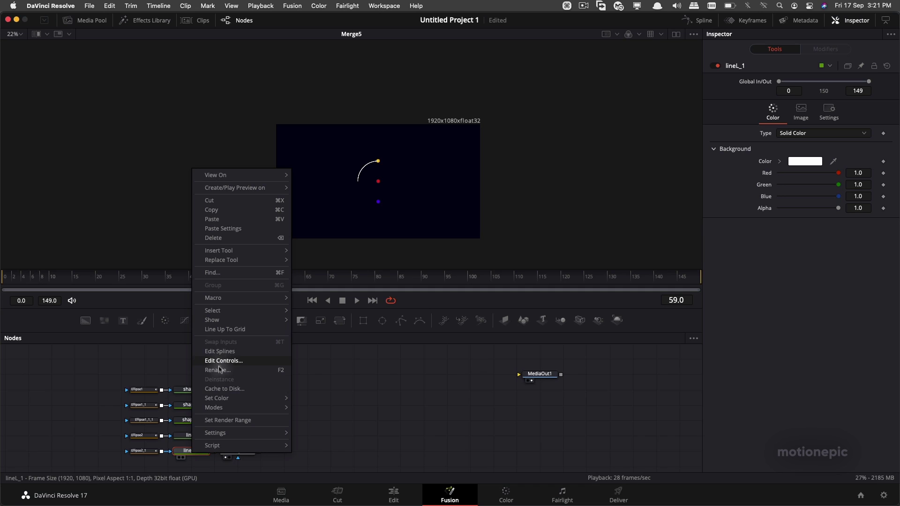
{"action": "left_click", "coordinate": [218, 370]}
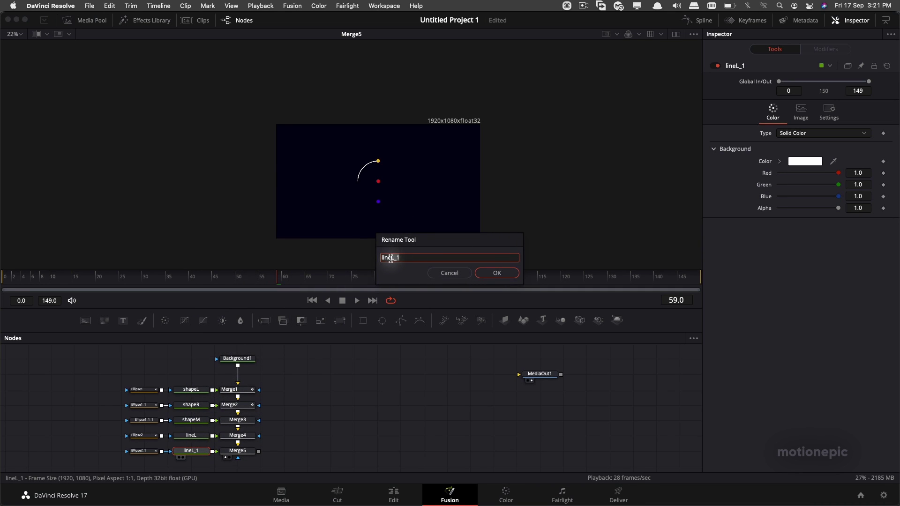
{"action": "key", "text": "BackSpace"}
{"action": "key", "text": "BackSpace"}
{"action": "key", "text": "BackSpace"}
{"action": "type", "text": "R"}
{"action": "left_click", "coordinate": [496, 274]}
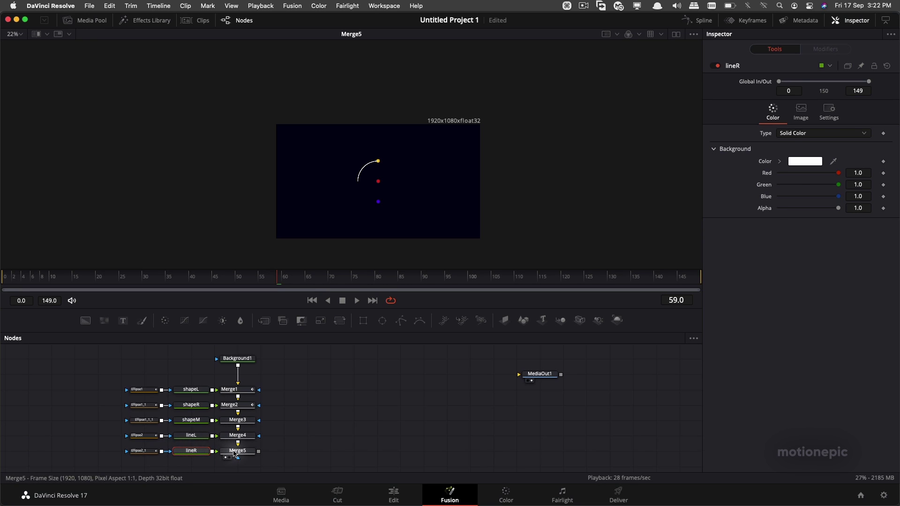
Flip Merge5 horizontally and vertically so the second arc trails the blue circle, and play the animation
{"action": "left_click", "coordinate": [235, 453]}
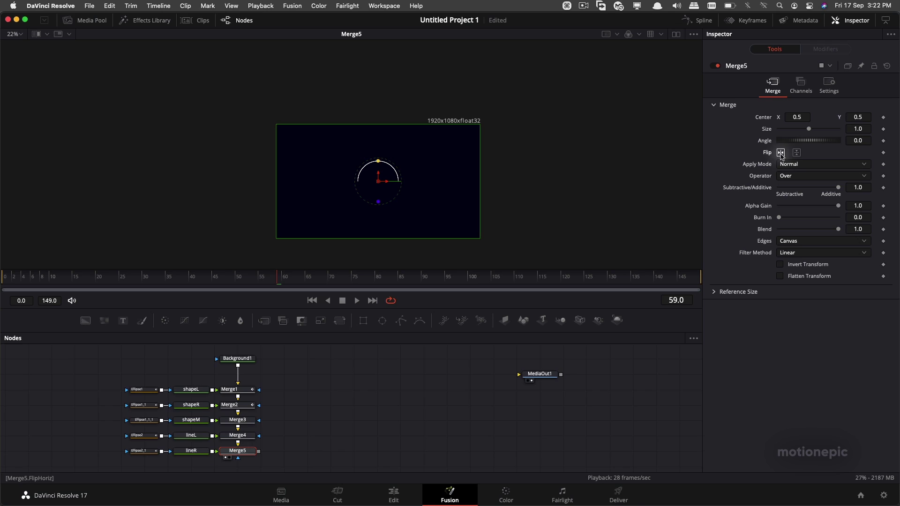
{"action": "left_click", "coordinate": [128, 278]}
{"action": "key", "text": "space"}
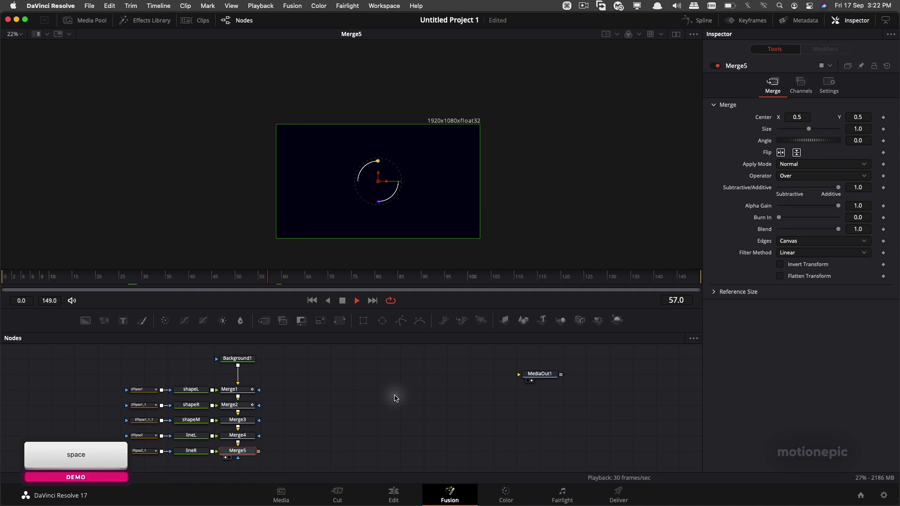
{"action": "key", "text": "space"}
Add the Dribbble-icon.png image from the Media Pool to the node graph below the lineR branch
{"action": "left_click_drag", "start_coordinate": [342, 430], "coordinate": [385, 399]}
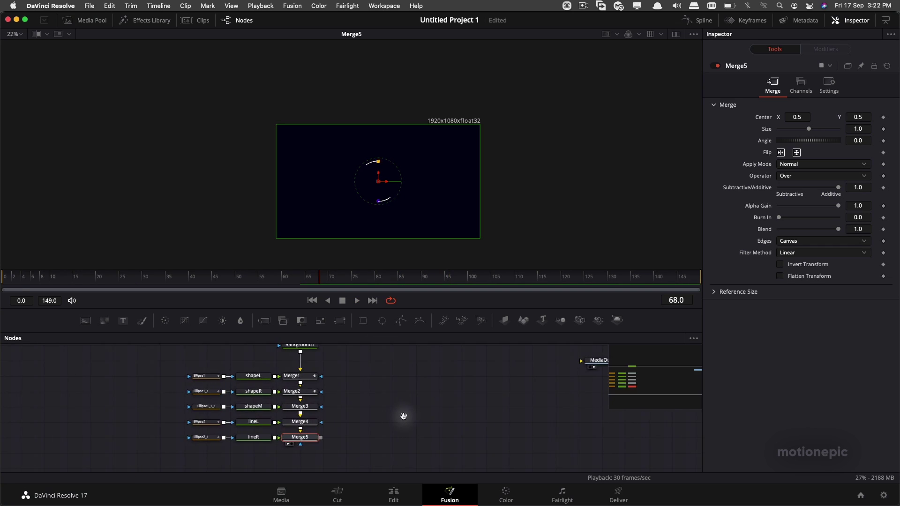
{"action": "left_click", "coordinate": [375, 408]}
{"action": "left_click", "coordinate": [94, 21]}
{"action": "left_click_drag", "start_coordinate": [112, 84], "coordinate": [213, 440]}
{"action": "left_click", "coordinate": [92, 21]}
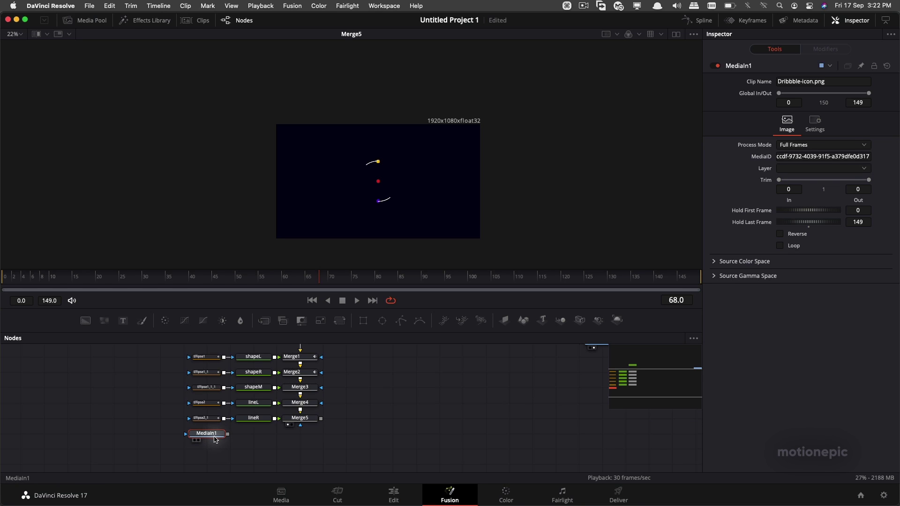
Add a Transform node after MediaIn1 and merge its output over Merge5
{"action": "key", "text": "shift+space"}
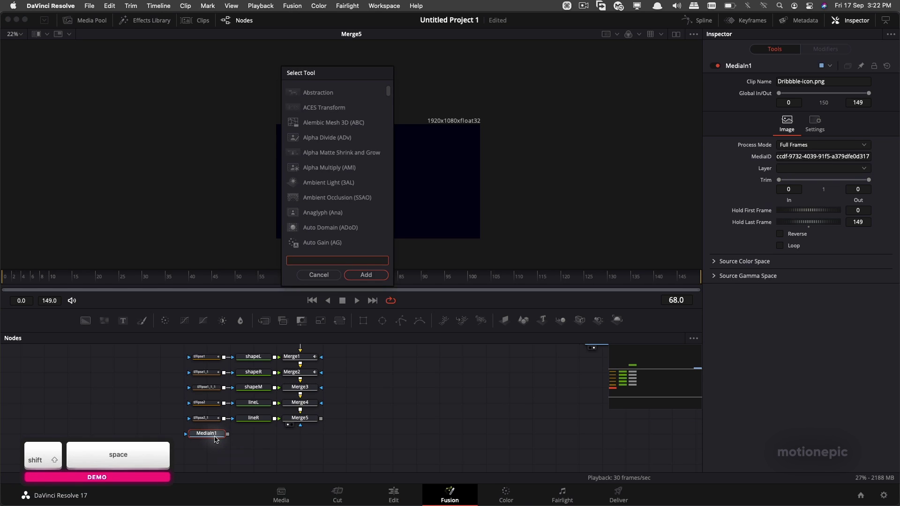
{"action": "type", "text": "xf"}
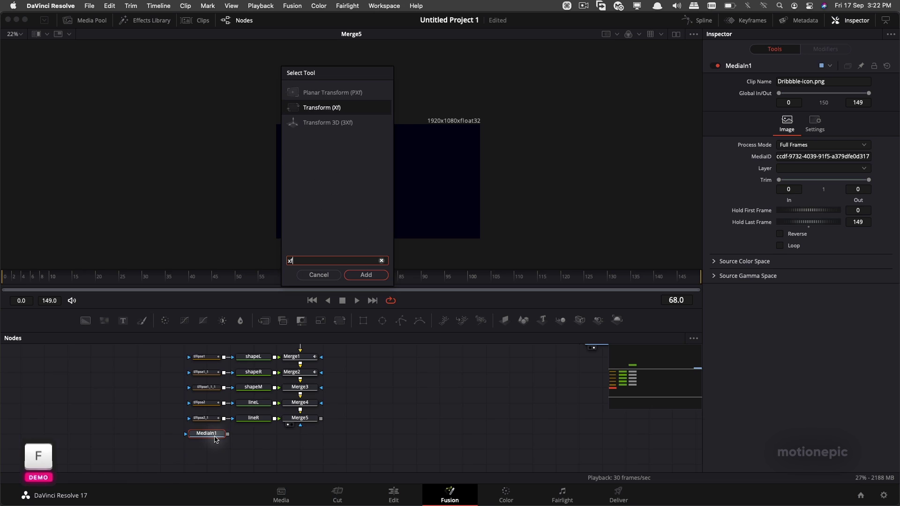
{"action": "left_click", "coordinate": [366, 275]}
{"action": "left_click_drag", "start_coordinate": [275, 435], "coordinate": [401, 198]}
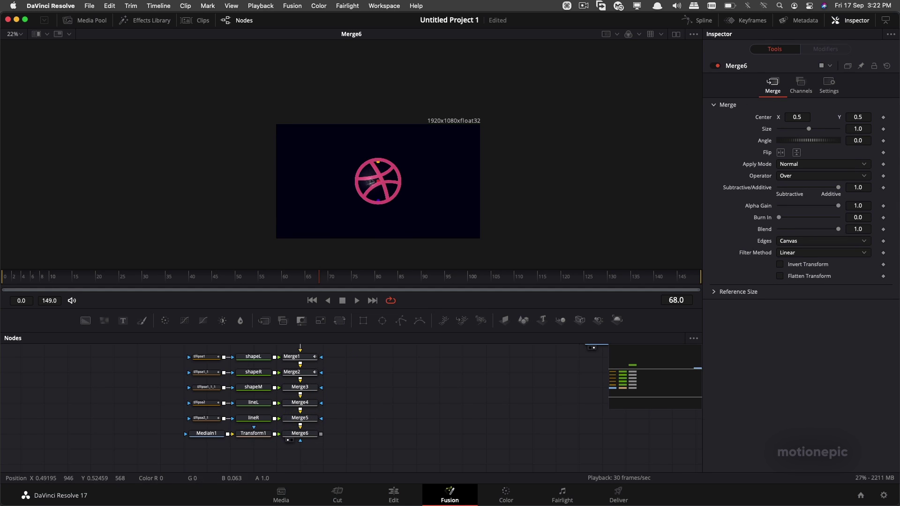
Animate the Dribbble icon's size in Transform1 from 0.0 at frame 88 to 0.41 at frame 110
{"action": "left_click", "coordinate": [257, 434]}
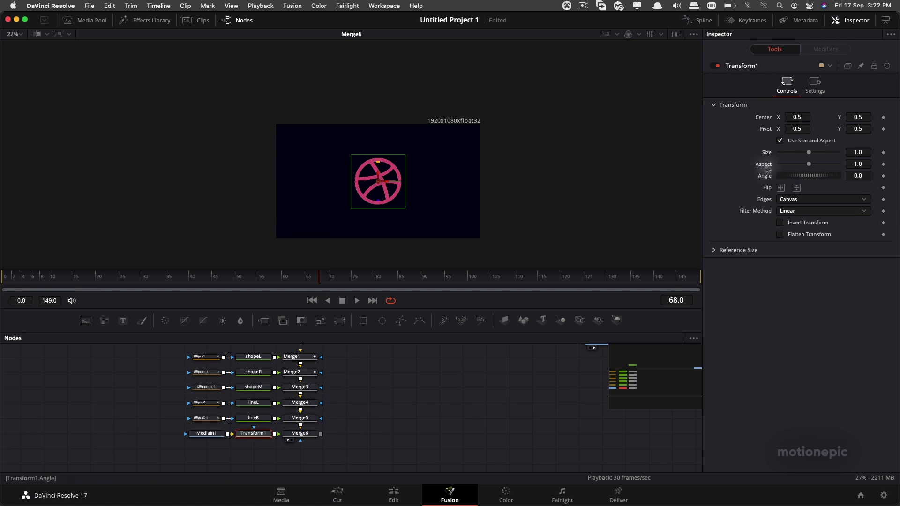
{"action": "left_click_drag", "start_coordinate": [809, 153], "coordinate": [796, 154]}
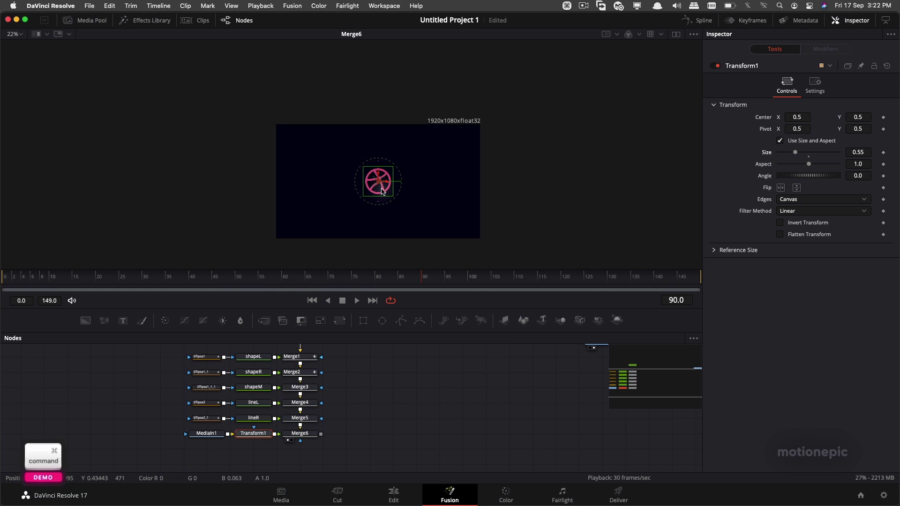
{"action": "scroll", "coordinate": [381, 188], "scroll_direction": "up", "scroll_amount": 5}
{"action": "left_click", "coordinate": [371, 281]}
{"action": "left_click_drag", "start_coordinate": [370, 282], "coordinate": [410, 285]}
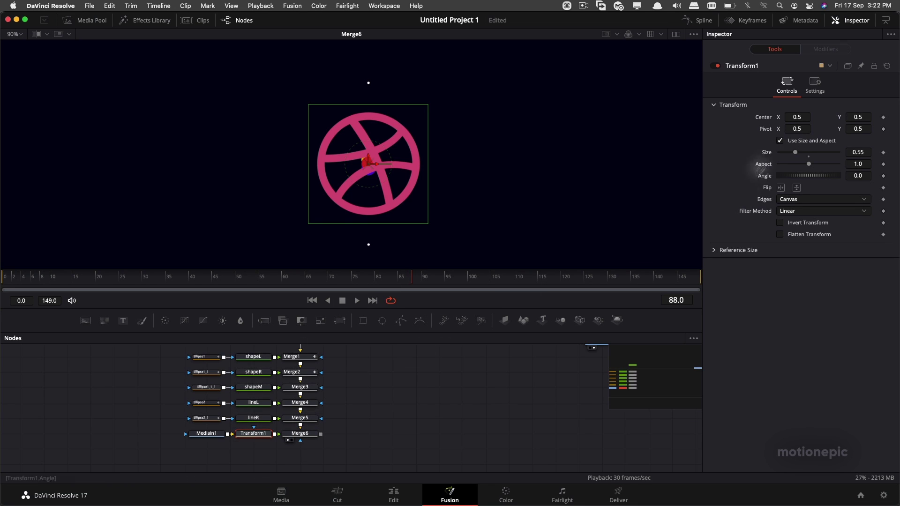
{"action": "left_click", "coordinate": [884, 153]}
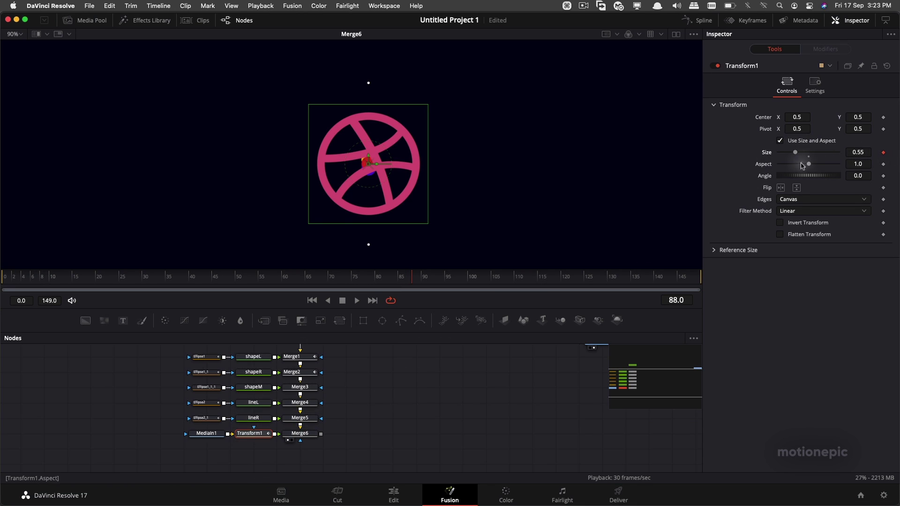
{"action": "left_click_drag", "start_coordinate": [796, 153], "coordinate": [756, 154]}
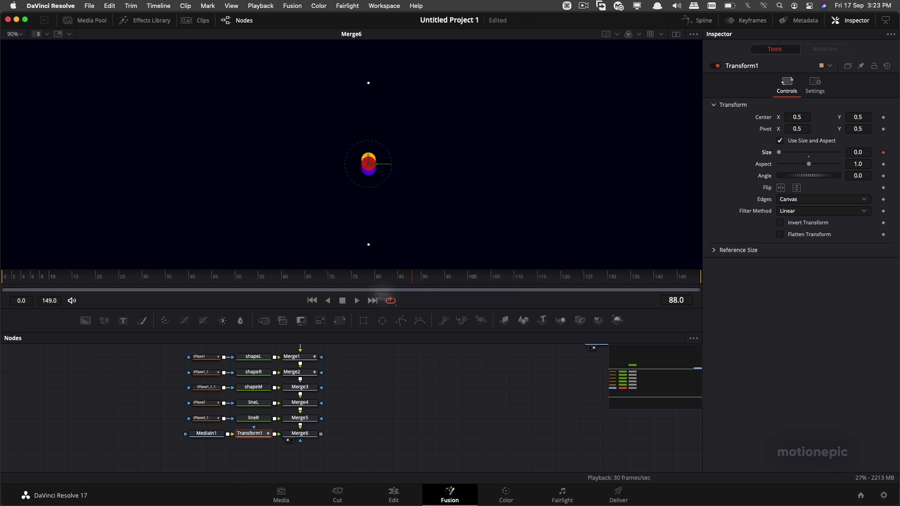
{"action": "left_click_drag", "start_coordinate": [415, 280], "coordinate": [480, 282]}
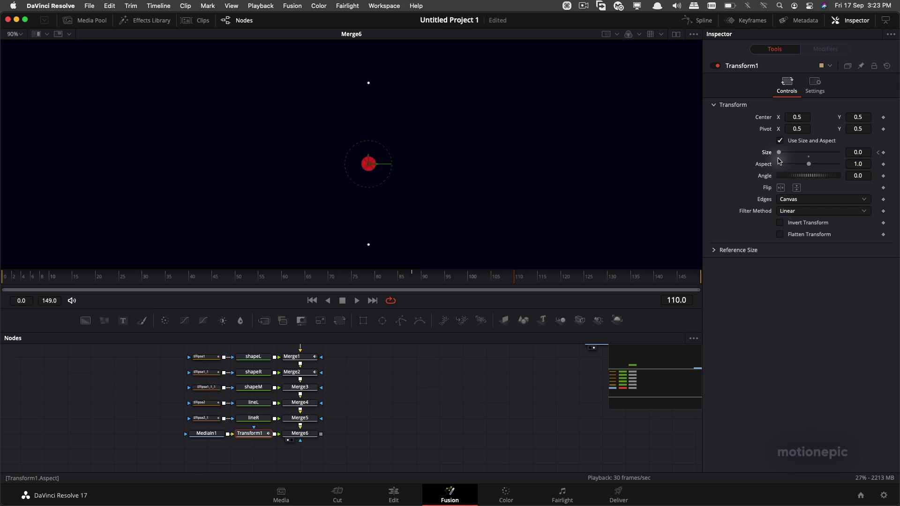
{"action": "left_click_drag", "start_coordinate": [779, 156], "coordinate": [793, 158]}
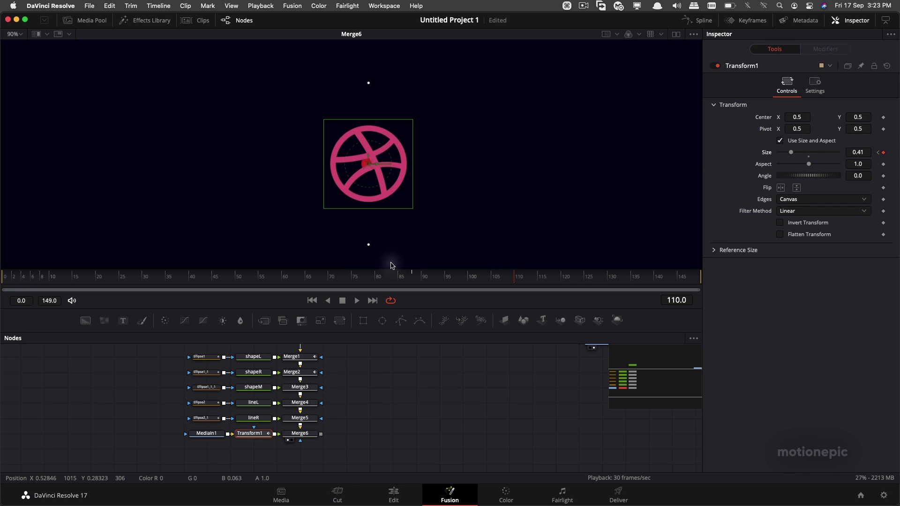
Isolate the Transform1 size curve, smooth its keyframes with Ease In 100, and play back the icon's growth
{"action": "left_click", "coordinate": [686, 21]}
{"action": "left_click", "coordinate": [366, 421]}
{"action": "scroll", "coordinate": [364, 422], "scroll_direction": "down", "scroll_amount": 3}
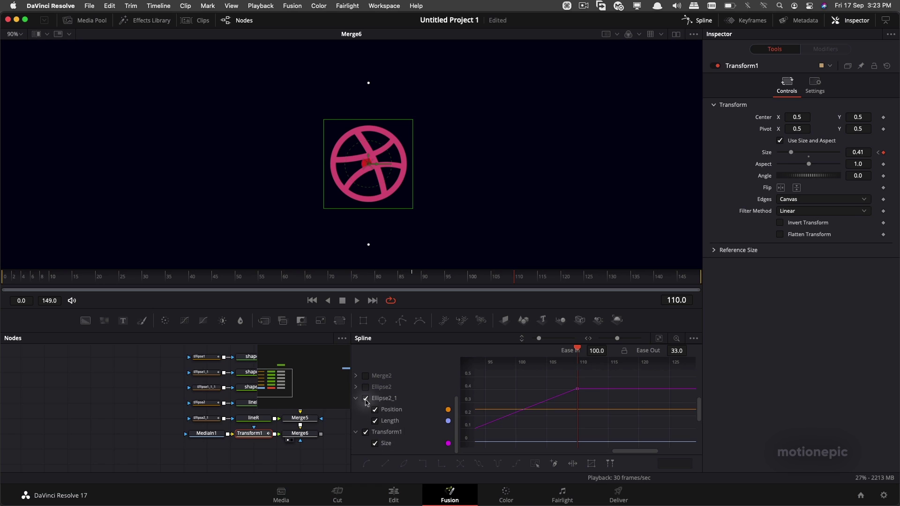
{"action": "left_click", "coordinate": [365, 399]}
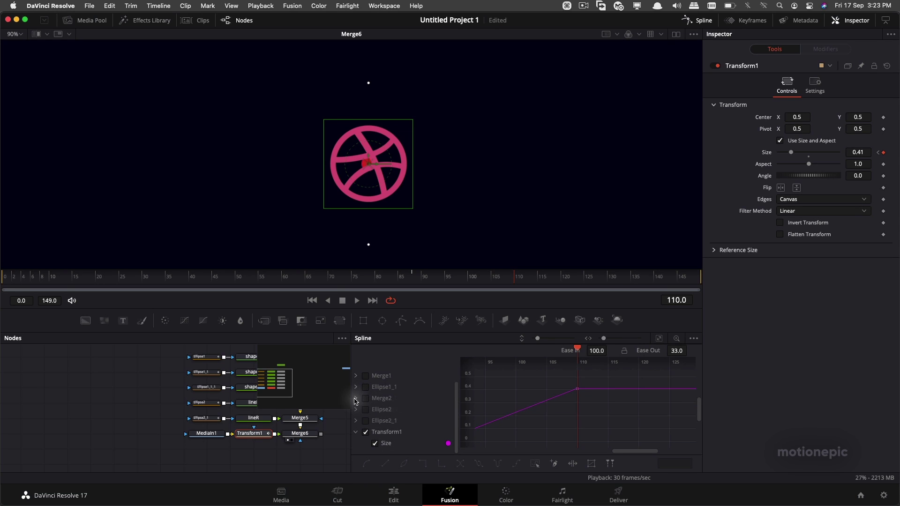
{"action": "left_click", "coordinate": [386, 443]}
{"action": "left_click", "coordinate": [658, 338]}
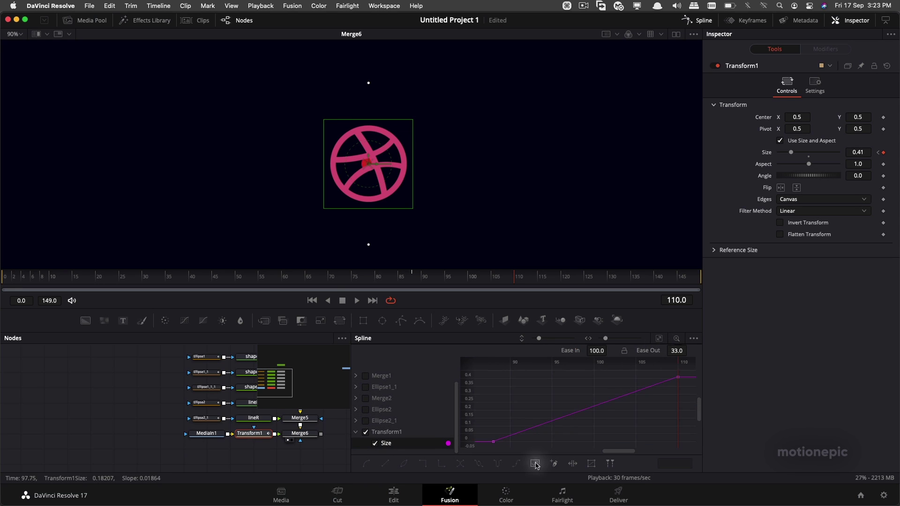
{"action": "key", "text": "s"}
{"action": "left_click_drag", "start_coordinate": [597, 351], "coordinate": [502, 261]}
{"action": "left_click", "coordinate": [410, 280]}
{"action": "key", "text": "space"}
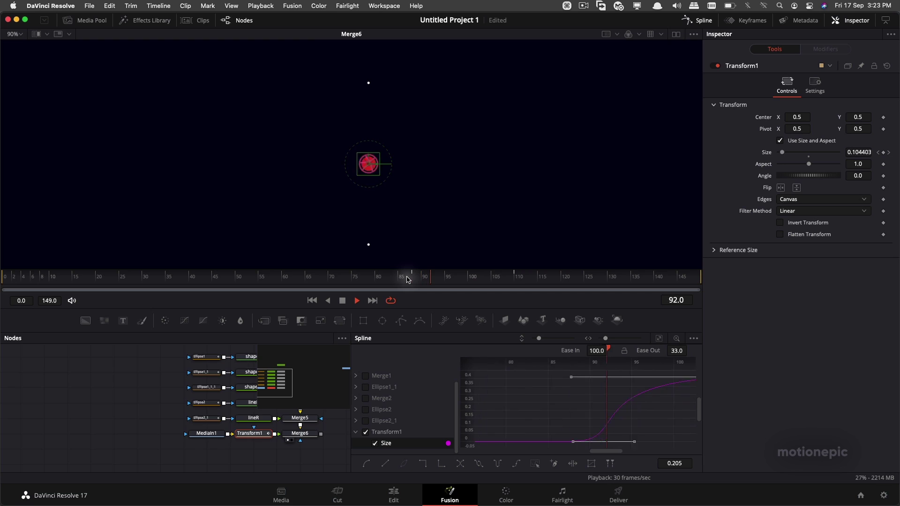
{"action": "key", "text": "space"}
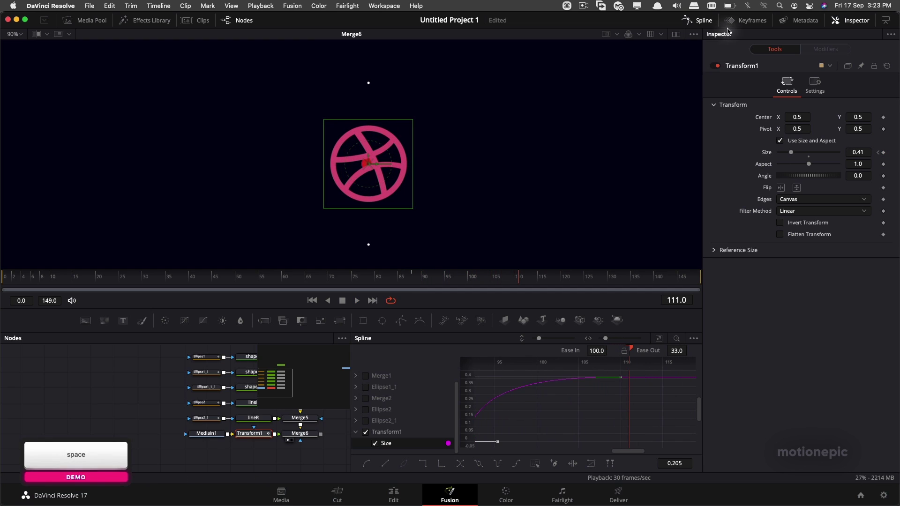
Close the curve editor and play the animation from about frame 50 until the icon is fully scaled up
{"action": "left_click", "coordinate": [712, 24]}
{"action": "left_click", "coordinate": [238, 280]}
{"action": "key", "text": "space"}
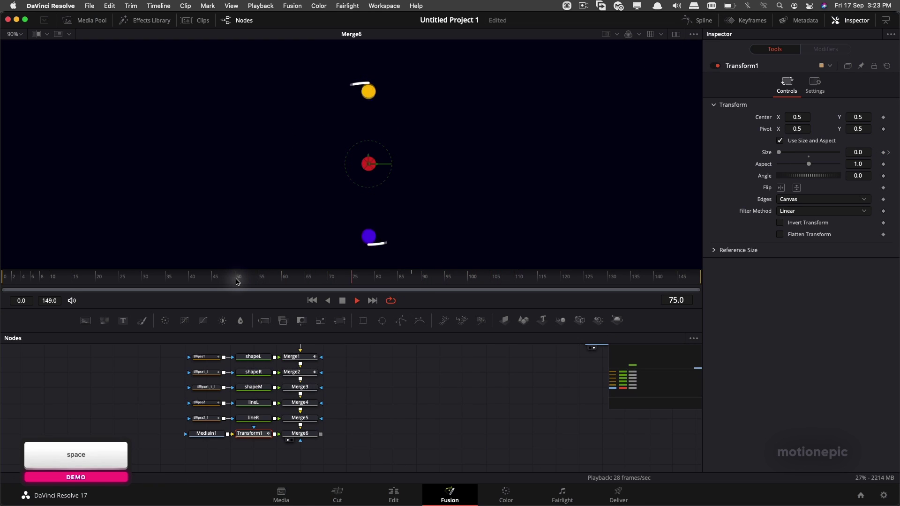
{"action": "key", "text": "space"}
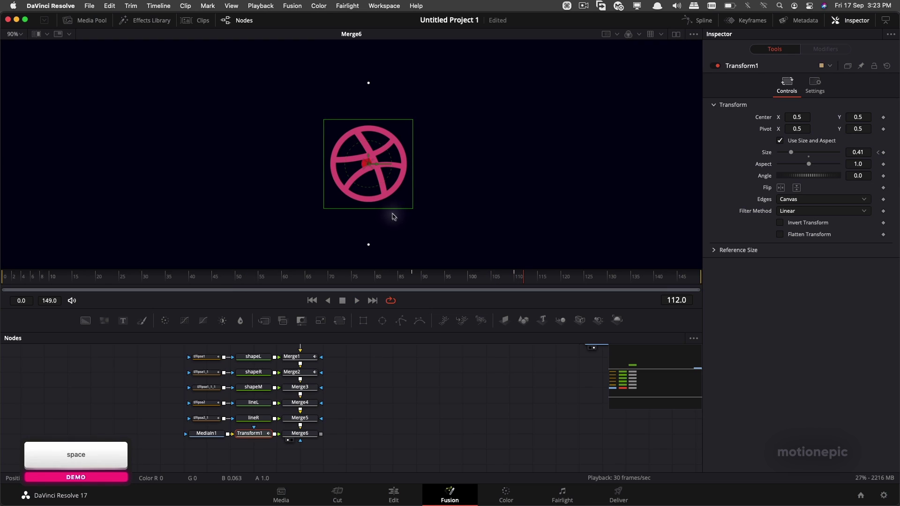
Limit the lineL background's global range to frames 30 through 86
{"action": "left_click_drag", "start_coordinate": [299, 281], "coordinate": [406, 281]}
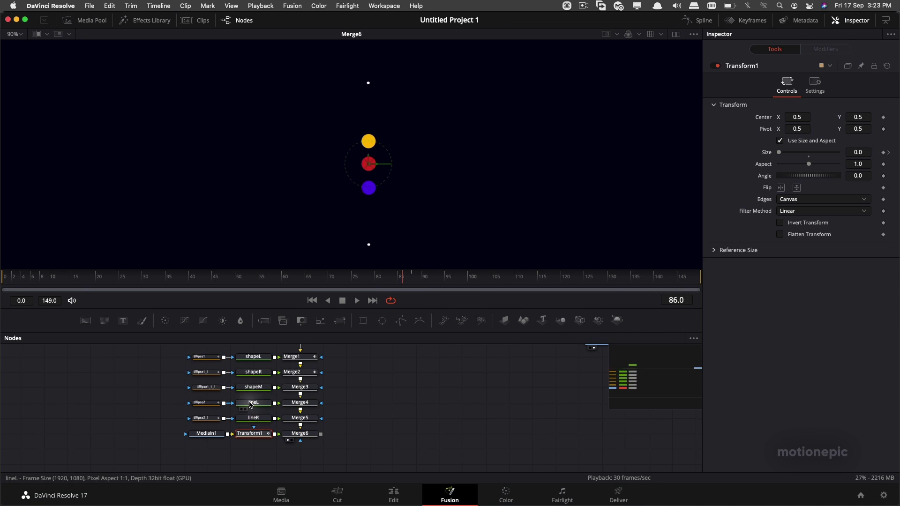
{"action": "left_click", "coordinate": [255, 404]}
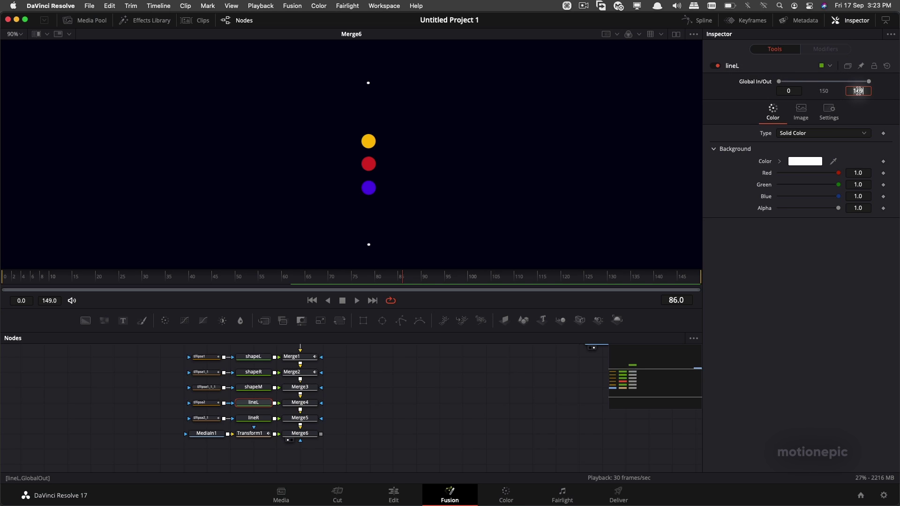
{"action": "type", "text": "86"}
{"action": "key", "text": "Return"}
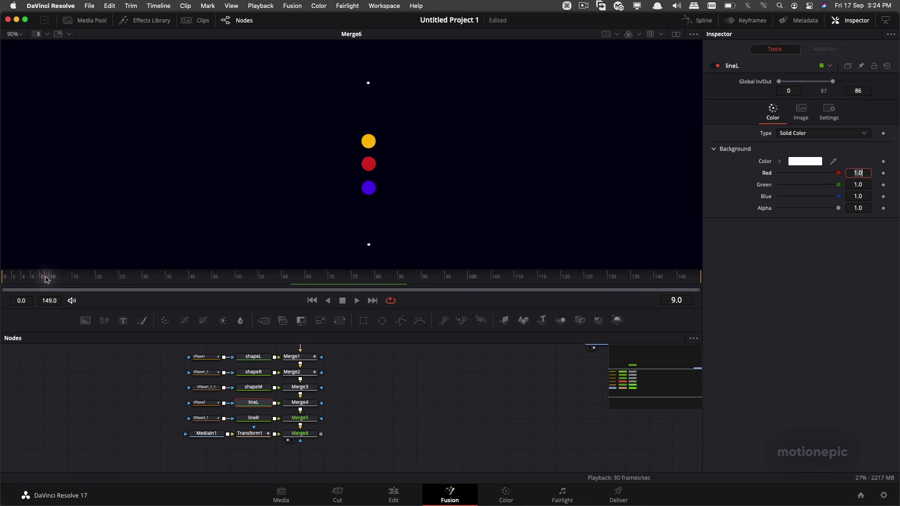
{"action": "left_click", "coordinate": [1, 273]}
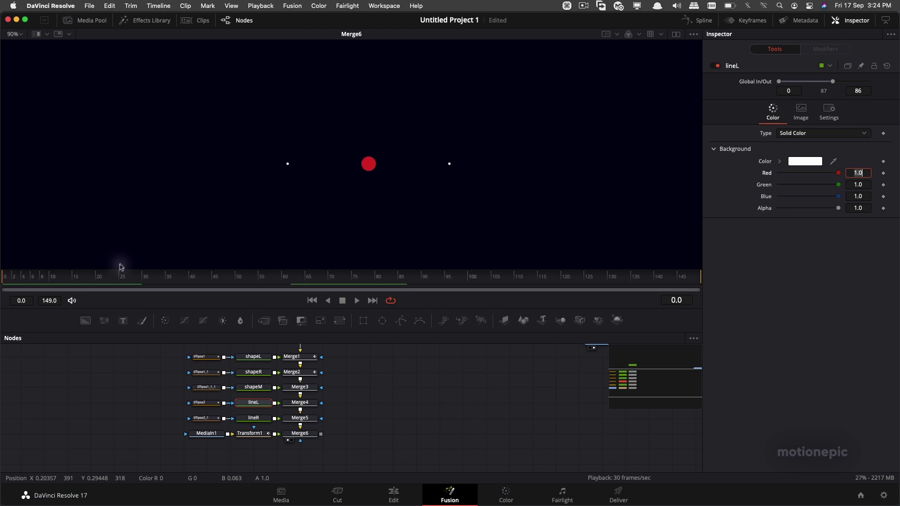
{"action": "left_click", "coordinate": [144, 278]}
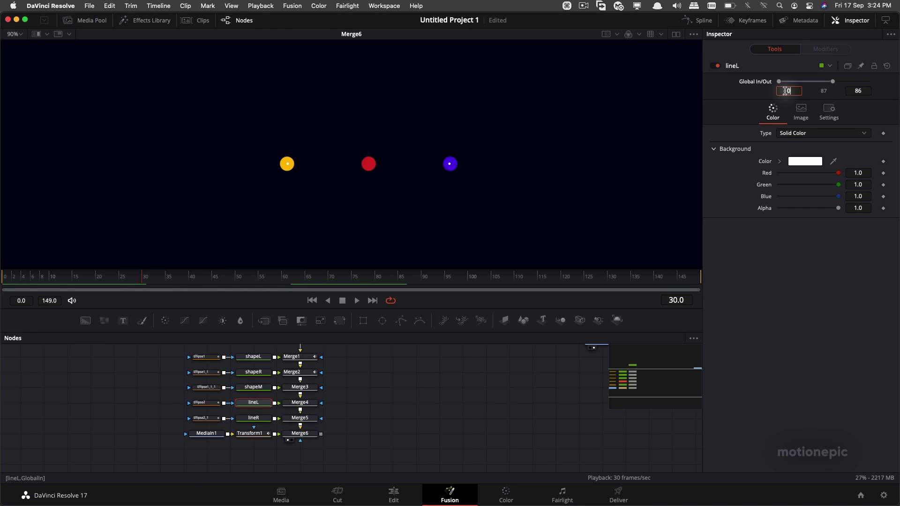
{"action": "type", "text": "3"}
{"action": "key", "text": "Tab"}
{"action": "left_click_drag", "start_coordinate": [74, 278], "coordinate": [139, 286]}
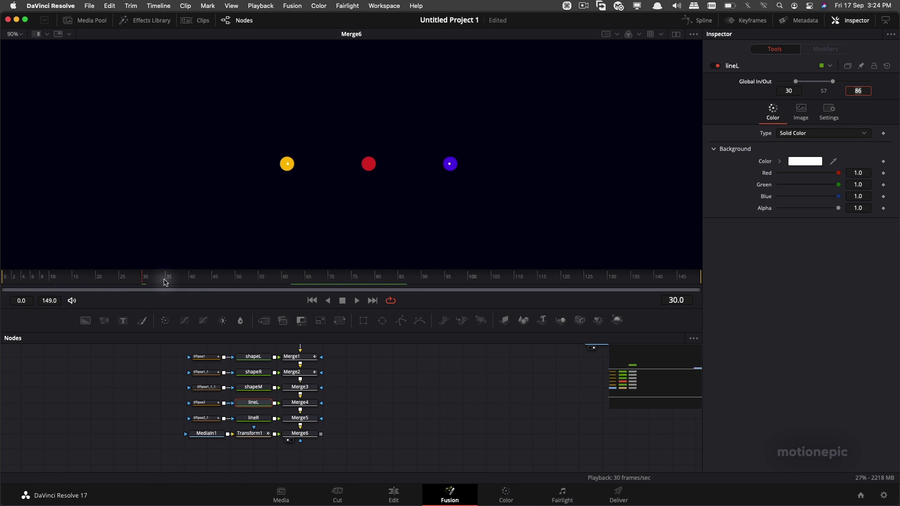
Limit the lineR background's global range to frames 30 through 86
{"action": "left_click", "coordinate": [255, 420]}
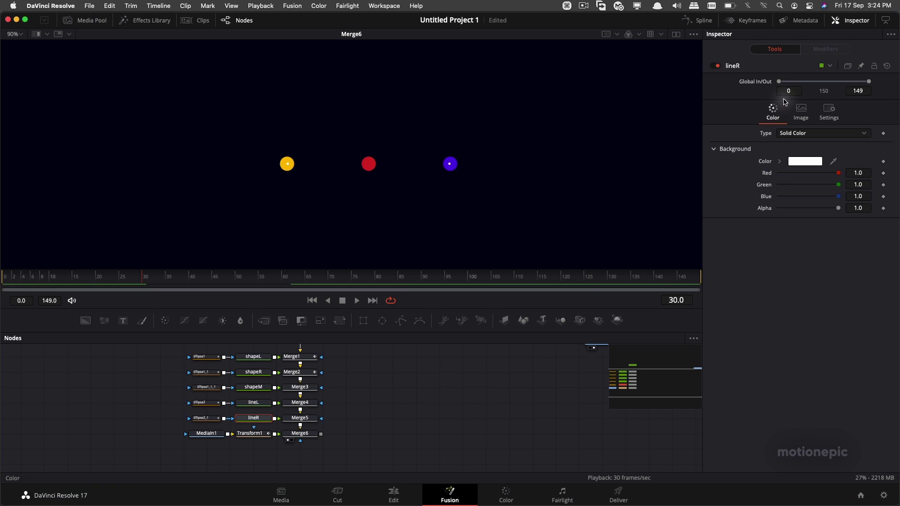
{"action": "type", "text": "3"}
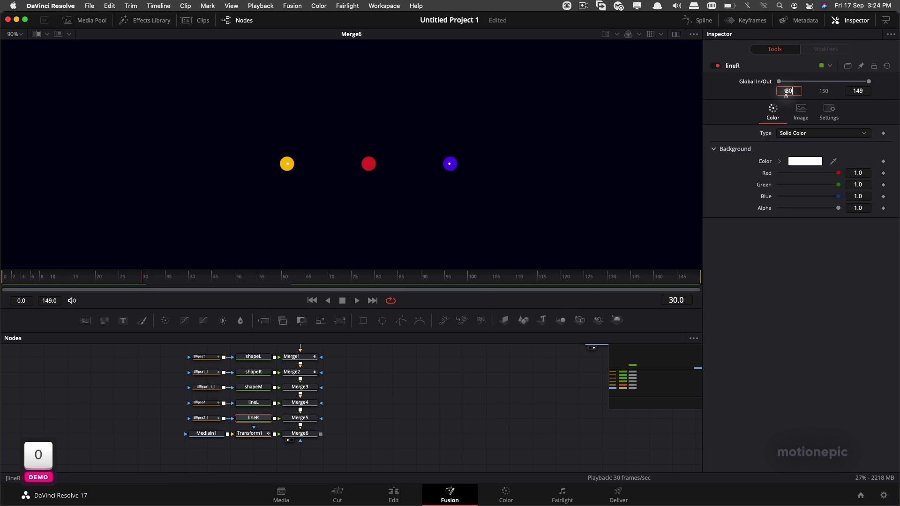
{"action": "left_click", "coordinate": [853, 91]}
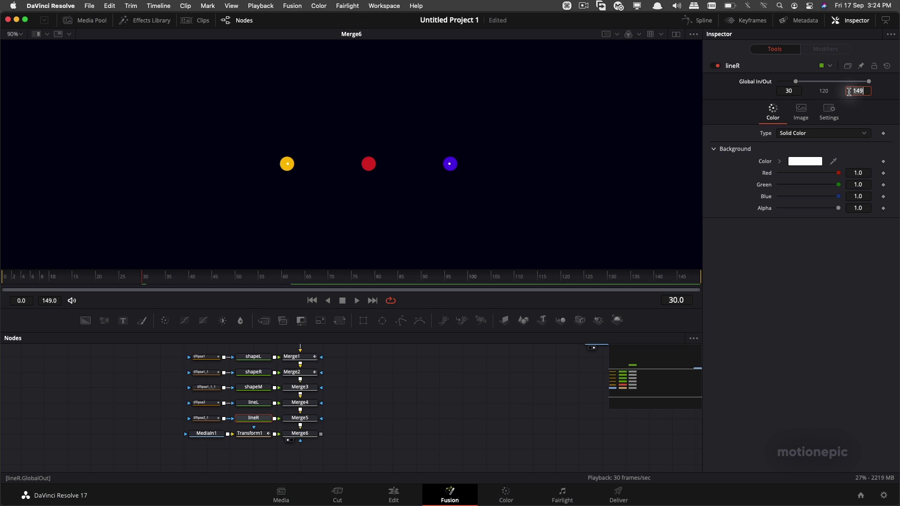
{"action": "type", "text": "86"}
{"action": "key", "text": "Return"}
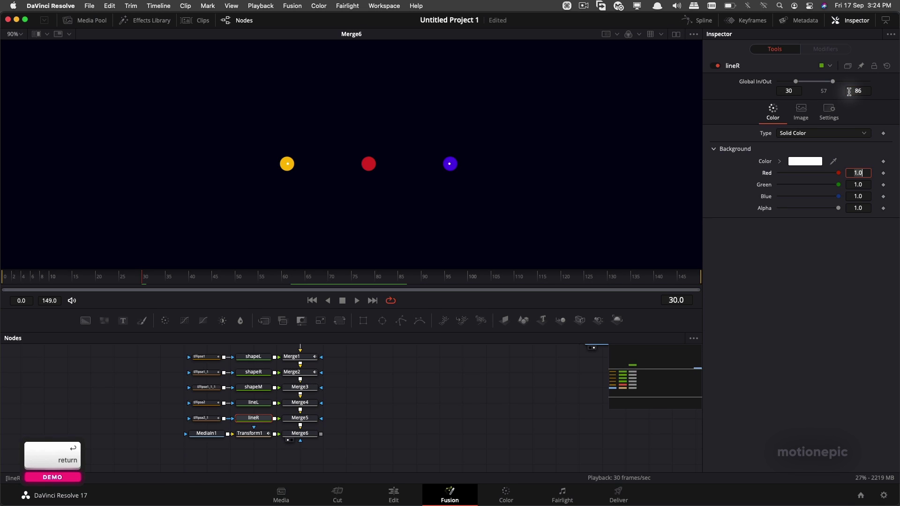
Play the animation from frame 20 to check the trimmed arc trails and the icon reveal
{"action": "left_click", "coordinate": [98, 280]}
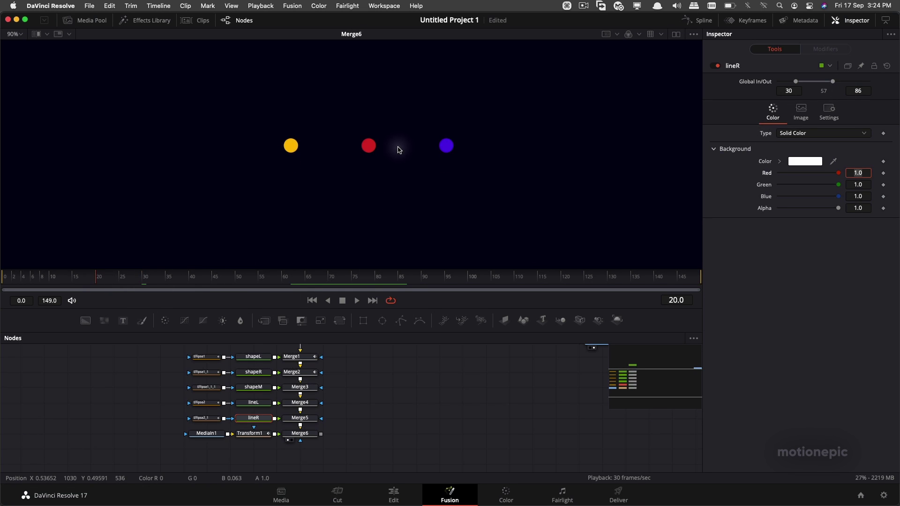
{"action": "scroll", "coordinate": [399, 166], "scroll_direction": "down", "scroll_amount": 2}
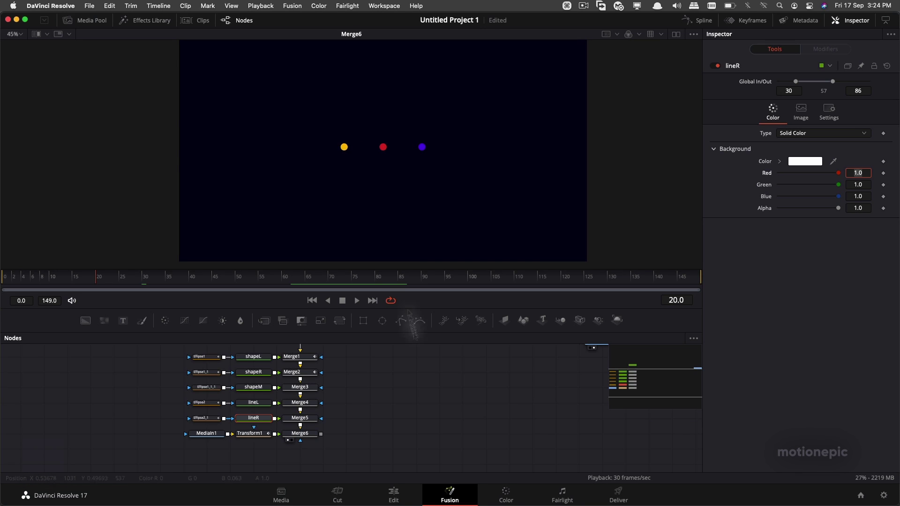
{"action": "key", "text": "space"}
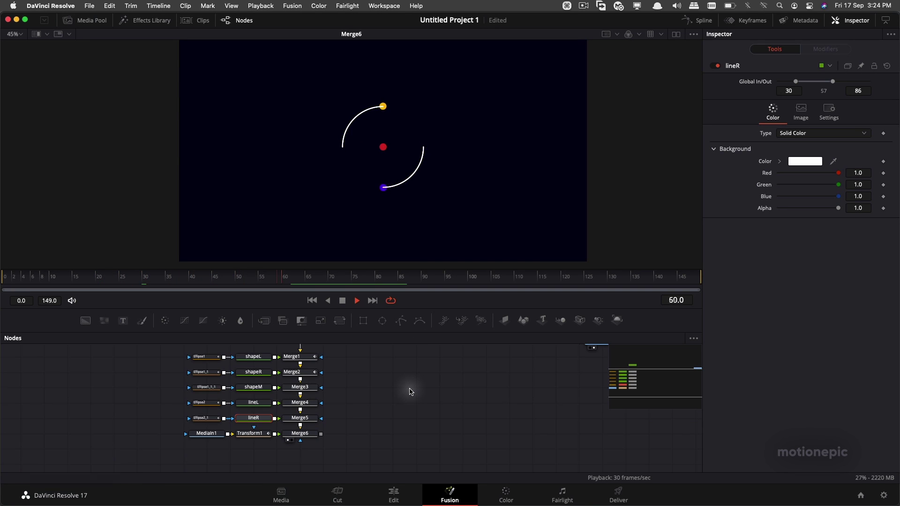
{"action": "key", "text": "space"}
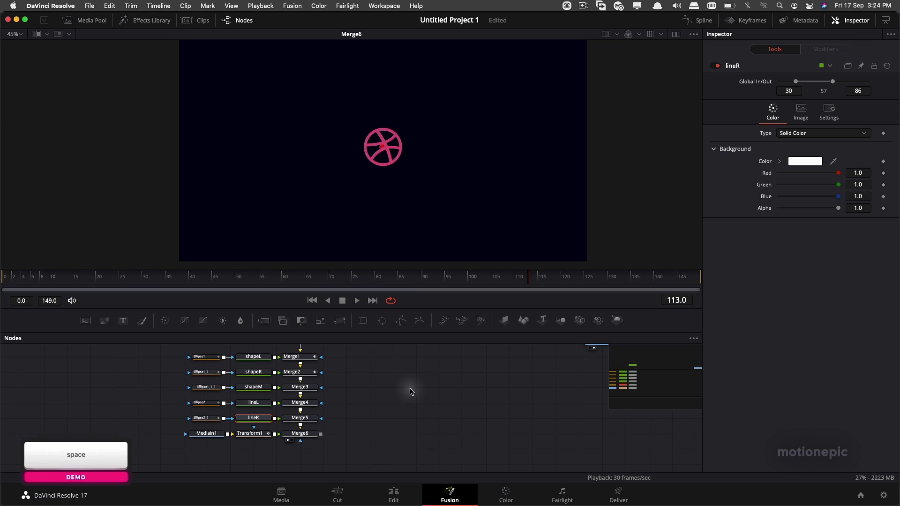
Set the shapeL background's global out point to frame 90
{"action": "scroll", "coordinate": [387, 144], "scroll_direction": "up", "scroll_amount": 6}
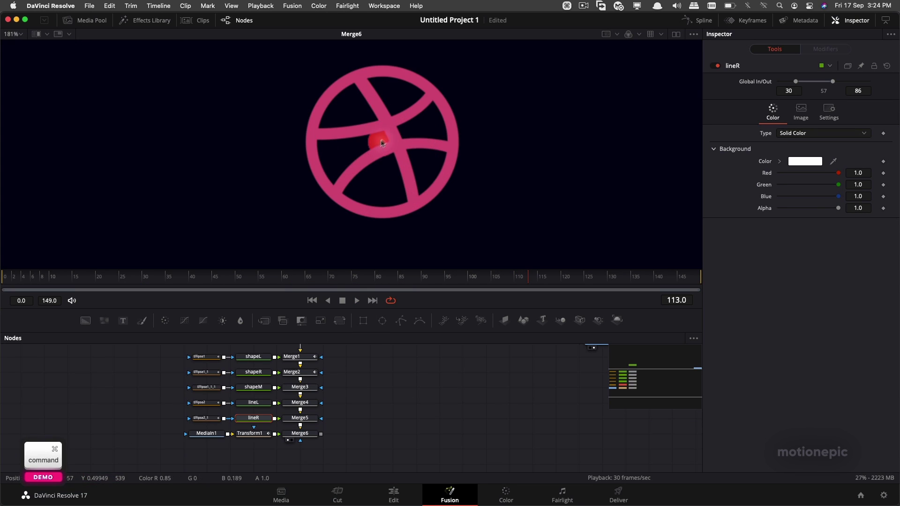
{"action": "left_click_drag", "start_coordinate": [295, 280], "coordinate": [418, 280]}
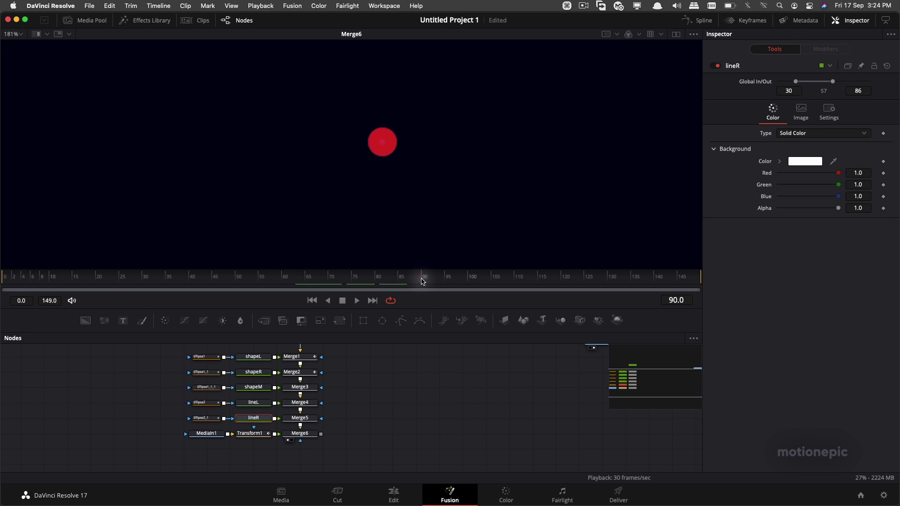
{"action": "left_click", "coordinate": [261, 359]}
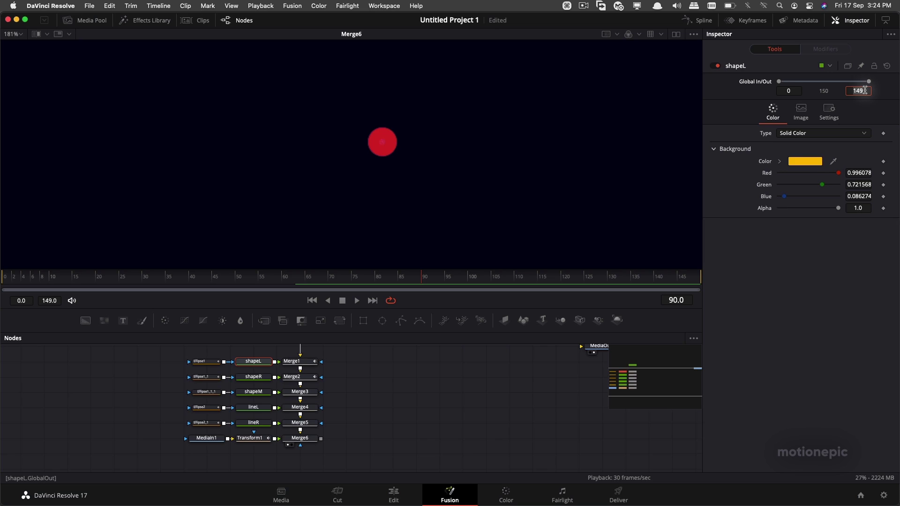
{"action": "type", "text": "90"}
{"action": "key", "text": "Tab"}
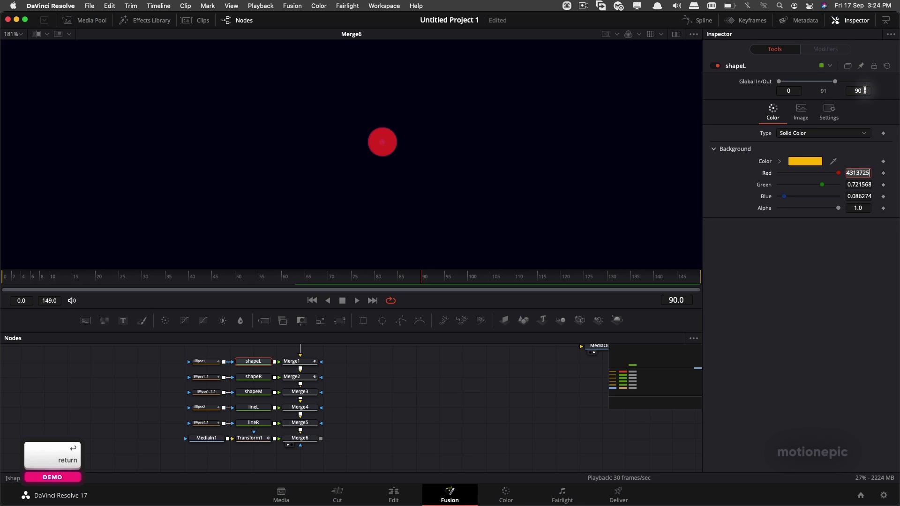
Set the global out points of the shapeR and shapeM backgrounds to frame 90
{"action": "left_click", "coordinate": [254, 377]}
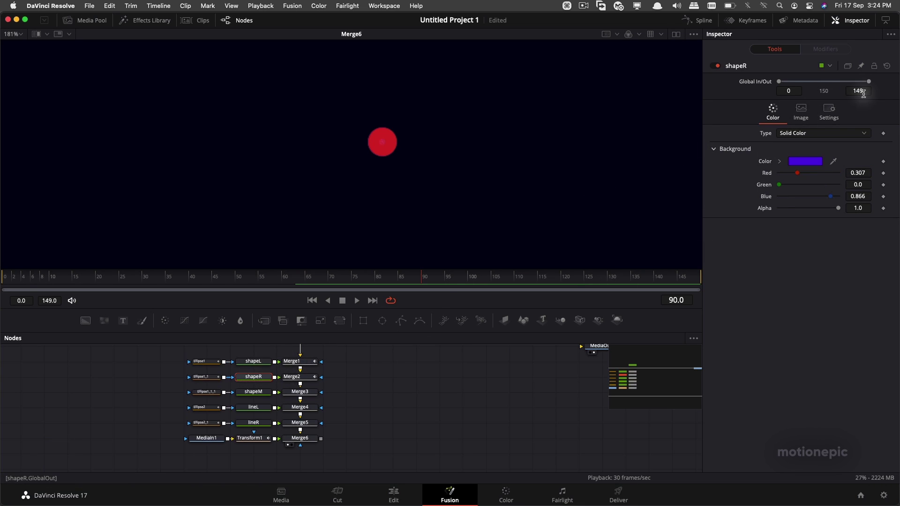
{"action": "type", "text": "90"}
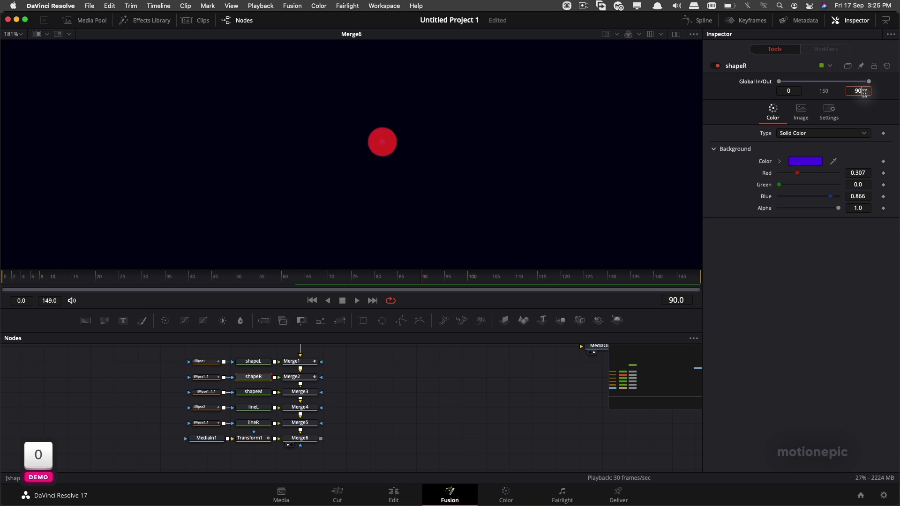
{"action": "left_click", "coordinate": [253, 391]}
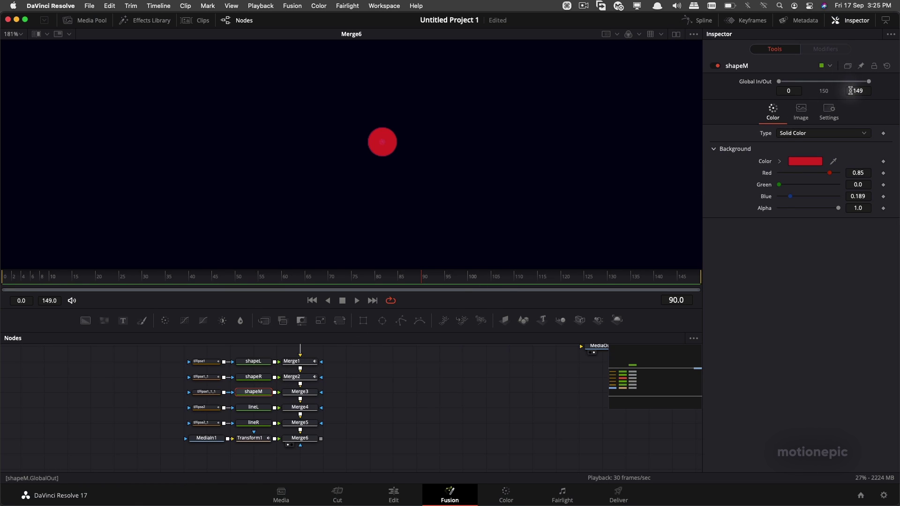
{"action": "key", "text": "Tab"}
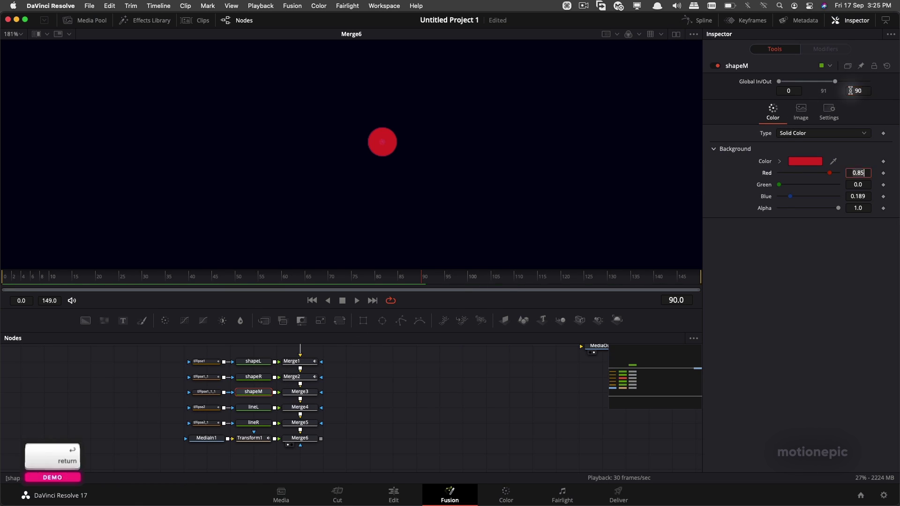
Scrub and play the animation around frames 75 to 118 to check the switch from circles to icon
{"action": "mouse_move", "coordinate": [414, 277]}
{"action": "left_mouse_down"}
{"action": "mouse_move", "coordinate": [428, 277]}
{"action": "mouse_move", "coordinate": [405, 278]}
{"action": "left_mouse_up"}
{"action": "left_click_drag", "start_coordinate": [257, 357], "coordinate": [272, 402]}
{"action": "left_click", "coordinate": [398, 279]}
{"action": "left_click_drag", "start_coordinate": [398, 279], "coordinate": [446, 277]}
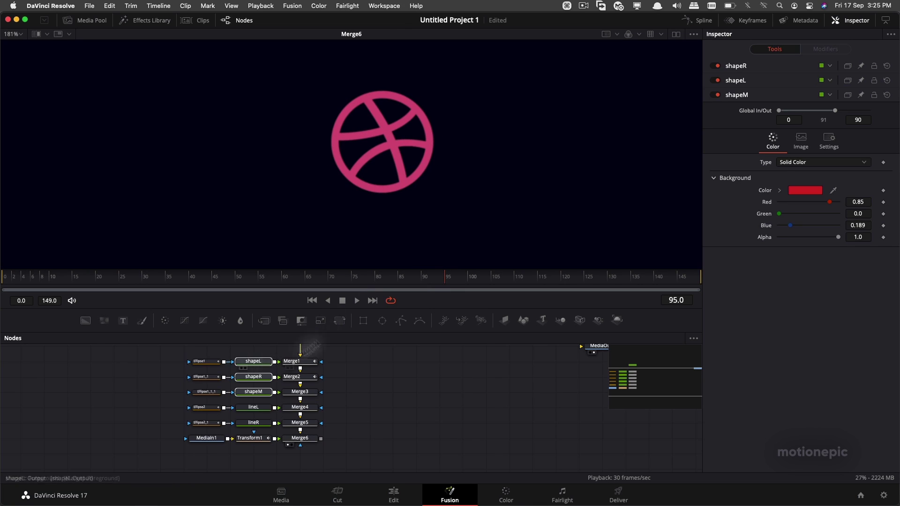
{"action": "scroll", "coordinate": [402, 173], "scroll_direction": "down", "scroll_amount": 6}
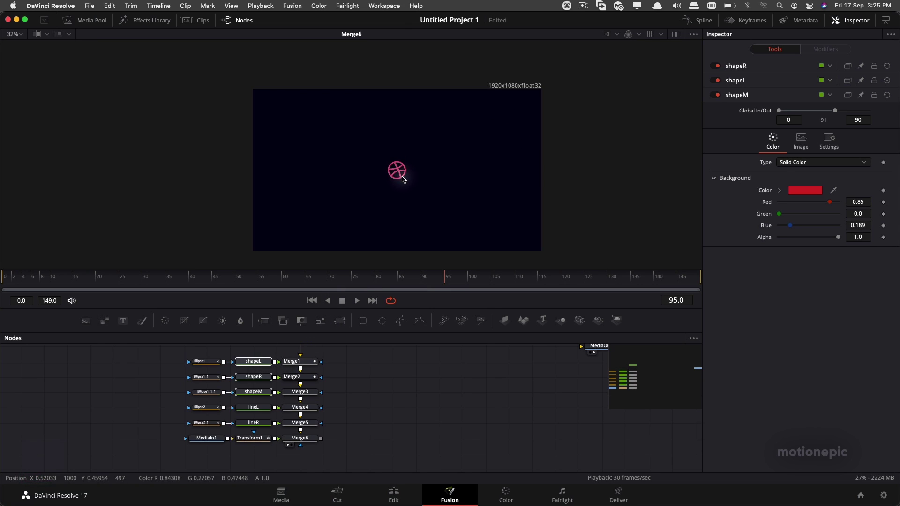
{"action": "left_click", "coordinate": [352, 277]}
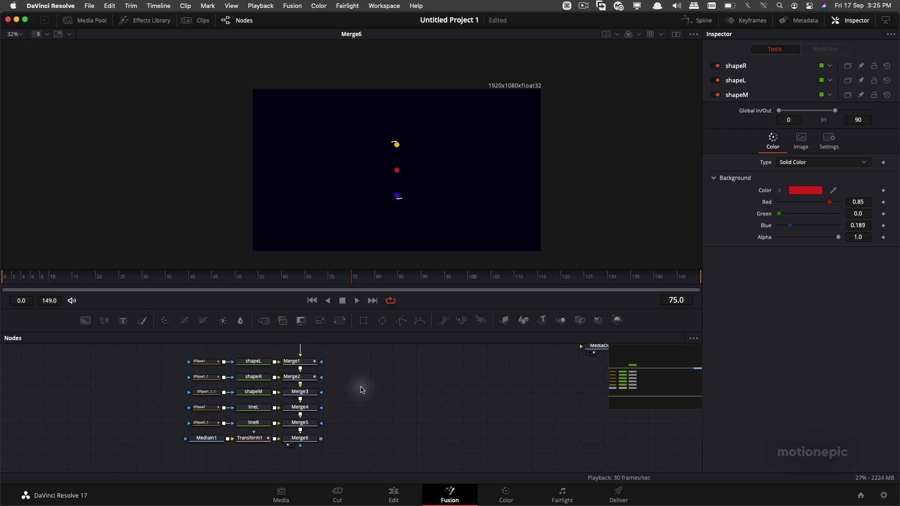
{"action": "key", "text": "space"}
{"action": "key", "text": "space"}
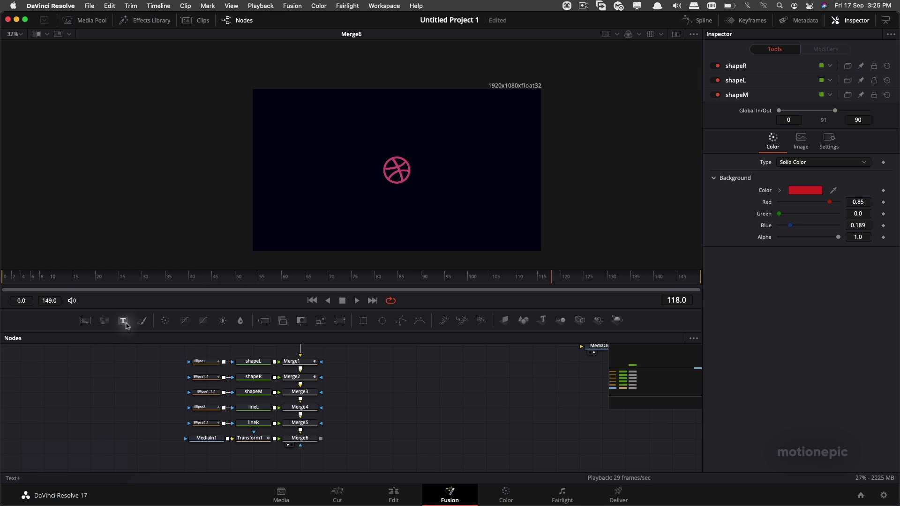
Merge a Text+ node reading "dribbble.com" over the composite and place it just below the icon at size 0.0276
{"action": "left_click_drag", "start_coordinate": [121, 322], "coordinate": [321, 442]}
{"action": "left_click", "coordinate": [253, 451]}
{"action": "left_click", "coordinate": [797, 172]}
{"action": "type", "text": "dribbble.com"}
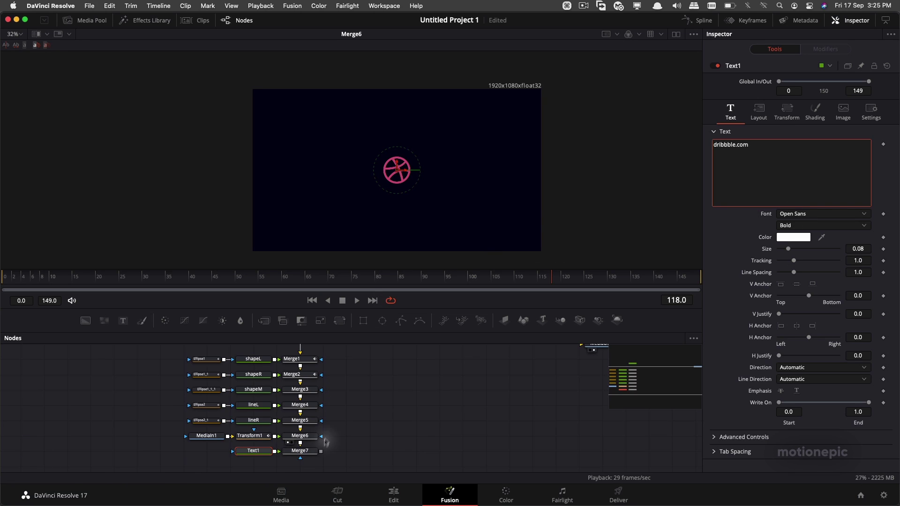
{"action": "left_click_drag", "start_coordinate": [315, 451], "coordinate": [397, 195]}
{"action": "left_click_drag", "start_coordinate": [788, 250], "coordinate": [785, 250]}
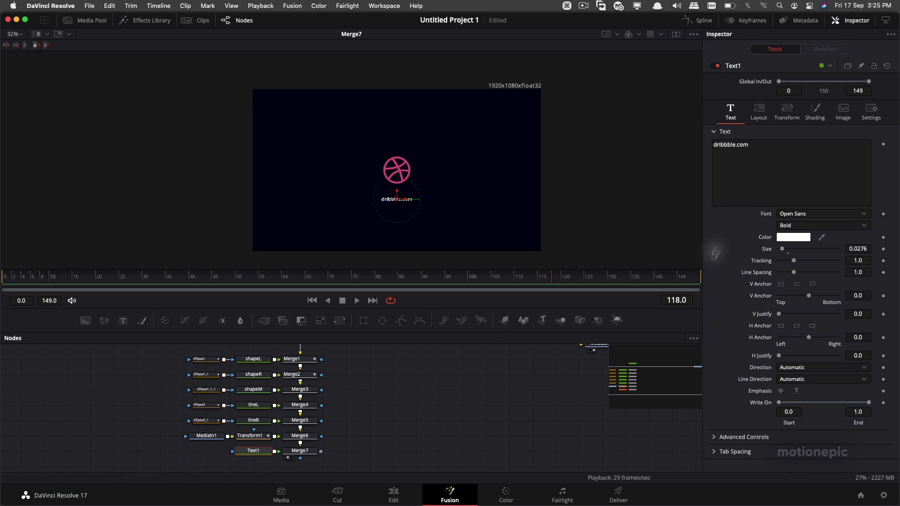
Apply a Follower modifier to the dribbble.com text with a delay of 1 between each character
{"action": "right_click", "coordinate": [772, 146]}
{"action": "left_click", "coordinate": [797, 206]}
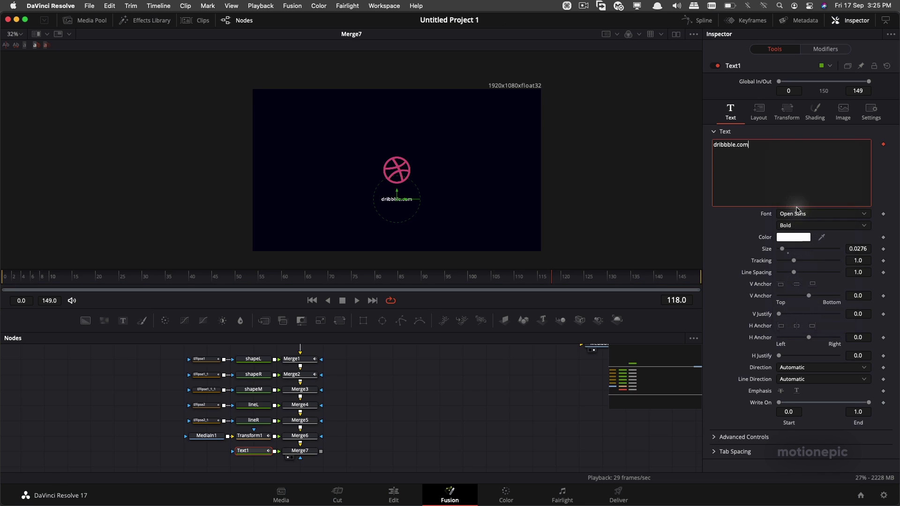
{"action": "left_click", "coordinate": [823, 50]}
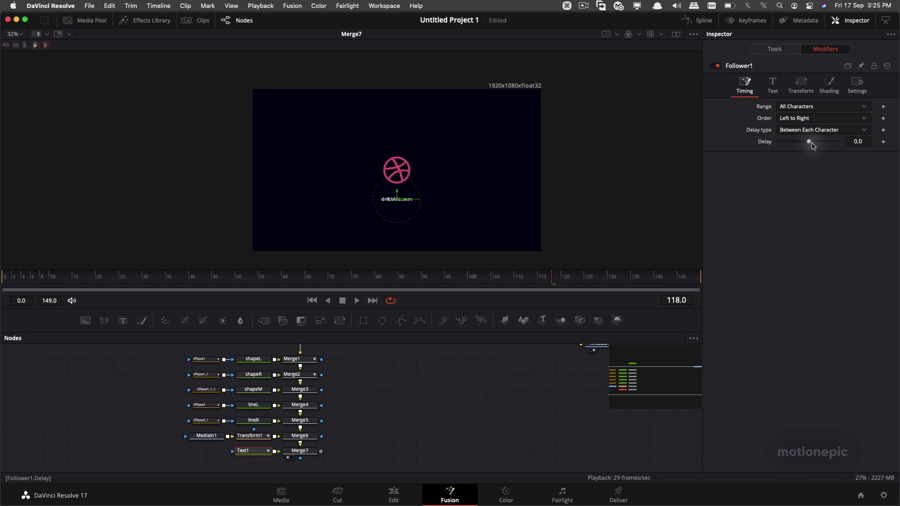
{"action": "left_click", "coordinate": [850, 142]}
{"action": "type", "text": "1"}
{"action": "key", "text": "Return"}
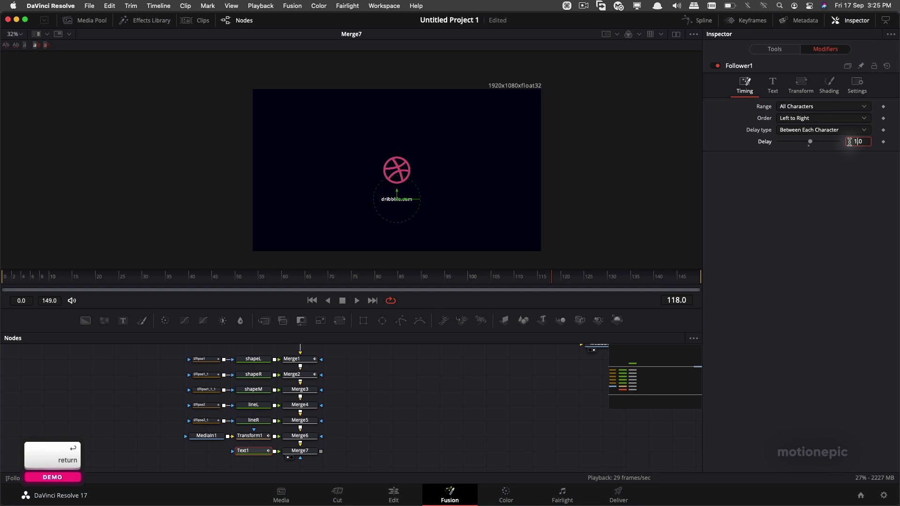
Keyframe the Follower's shading opacity from 0 at frame 100 to 1 at frame 120
{"action": "left_click", "coordinate": [829, 86]}
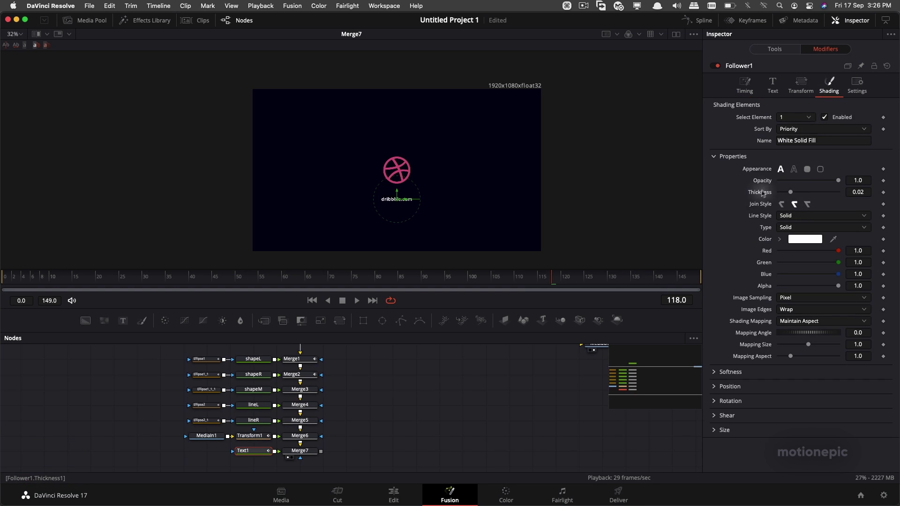
{"action": "left_click", "coordinate": [31, 280]}
{"action": "left_click_drag", "start_coordinate": [31, 280], "coordinate": [5, 281]}
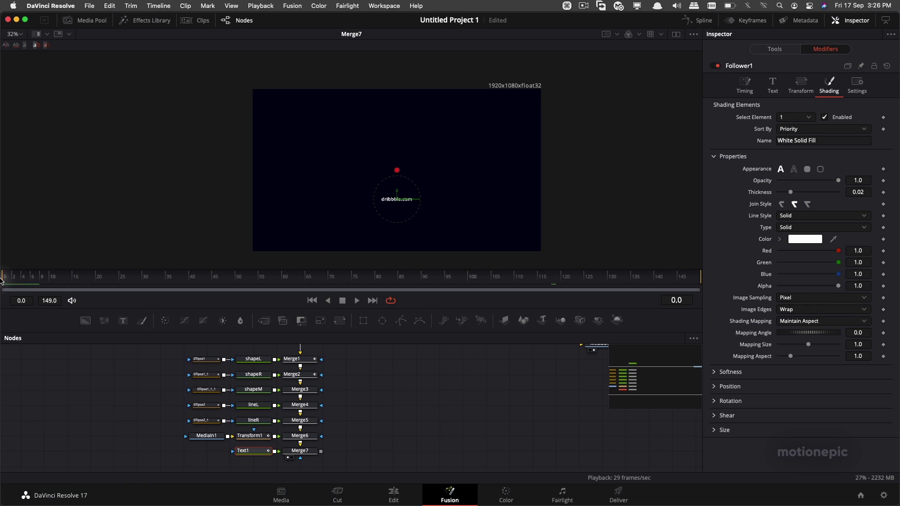
{"action": "left_click_drag", "start_coordinate": [264, 282], "coordinate": [475, 277]}
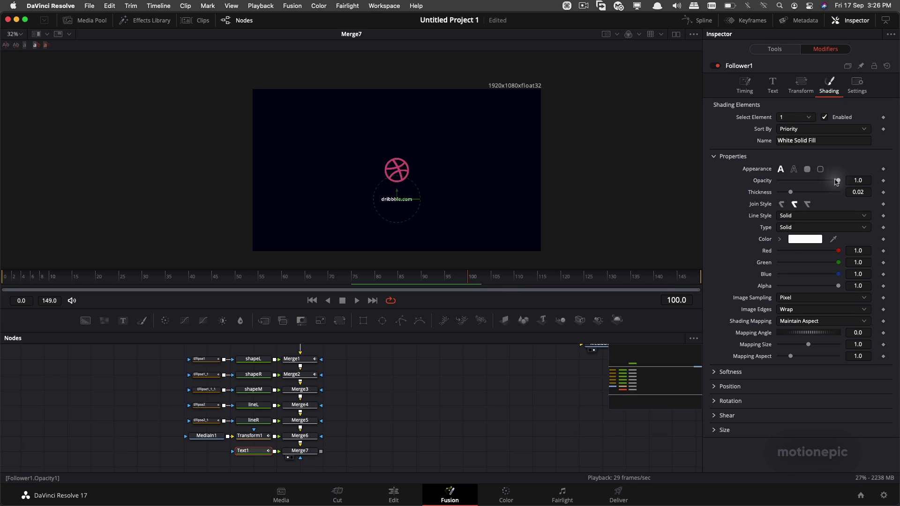
{"action": "left_click_drag", "start_coordinate": [839, 182], "coordinate": [756, 183]}
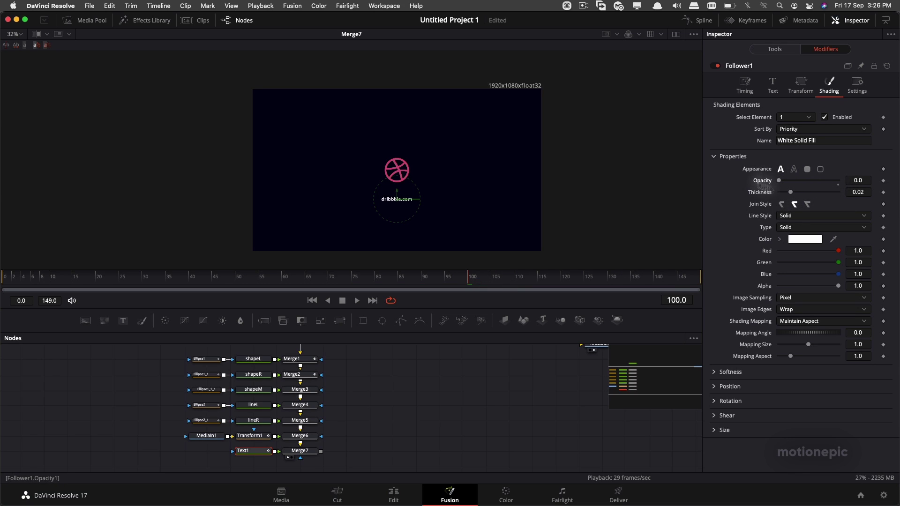
{"action": "left_click", "coordinate": [884, 182]}
{"action": "left_click_drag", "start_coordinate": [472, 277], "coordinate": [552, 282]}
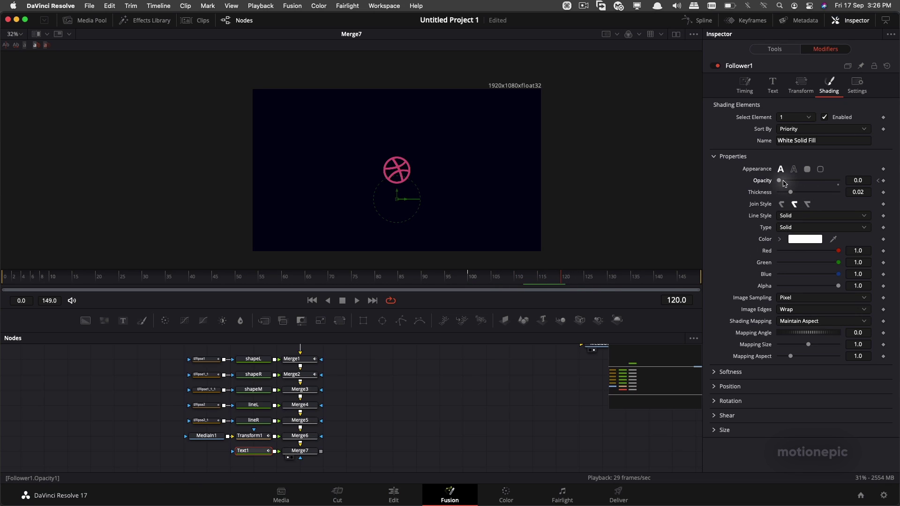
{"action": "left_click_drag", "start_coordinate": [780, 181], "coordinate": [866, 182]}
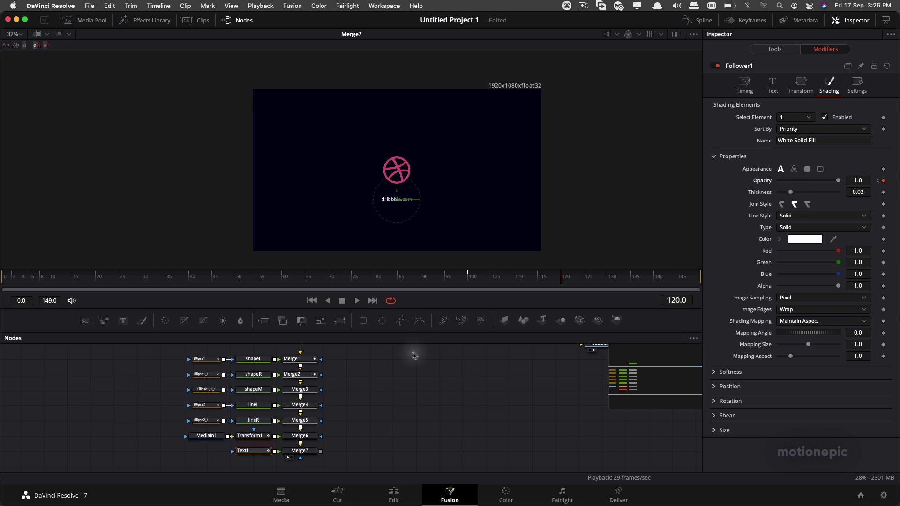
Play the animation from frame 78 to check the character-by-character text reveal
{"action": "left_click", "coordinate": [415, 389]}
{"action": "left_click", "coordinate": [367, 276]}
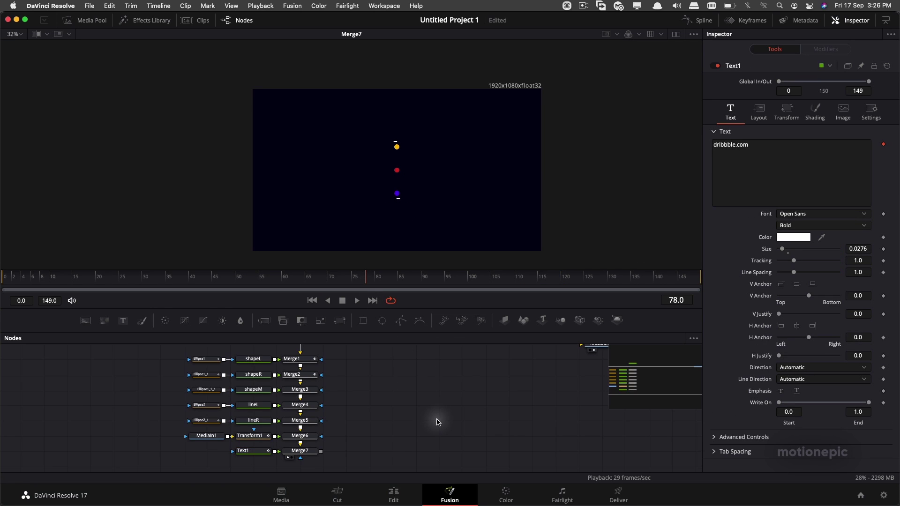
{"action": "key", "text": "space"}
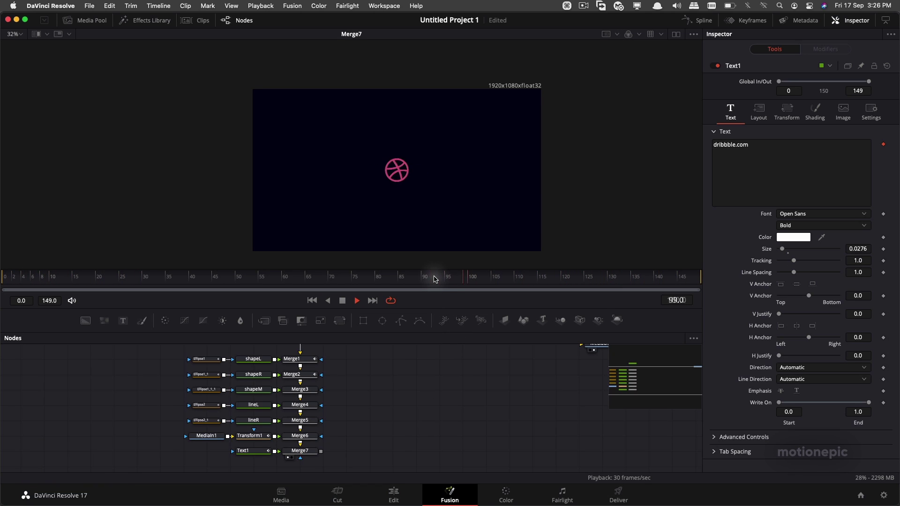
{"action": "key", "text": "space"}
Enable motion blur on Ellipse1 and Ellipse1_1, the masks of the two outer circles
{"action": "left_click", "coordinate": [201, 361]}
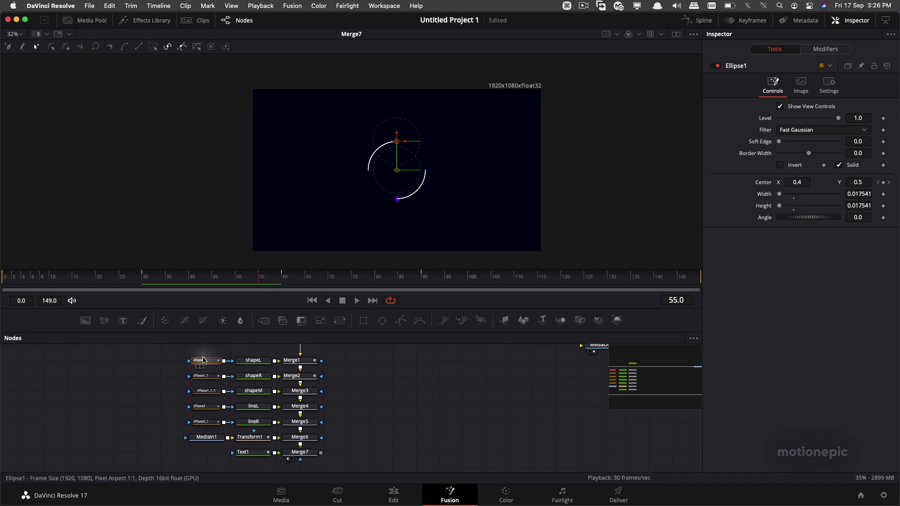
{"action": "left_click", "coordinate": [829, 85]}
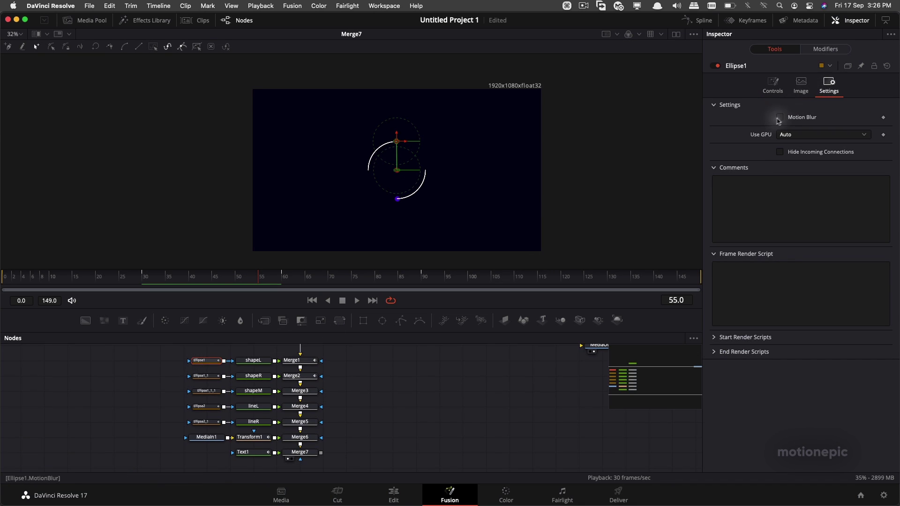
{"action": "left_click", "coordinate": [778, 117]}
{"action": "left_click", "coordinate": [204, 377]}
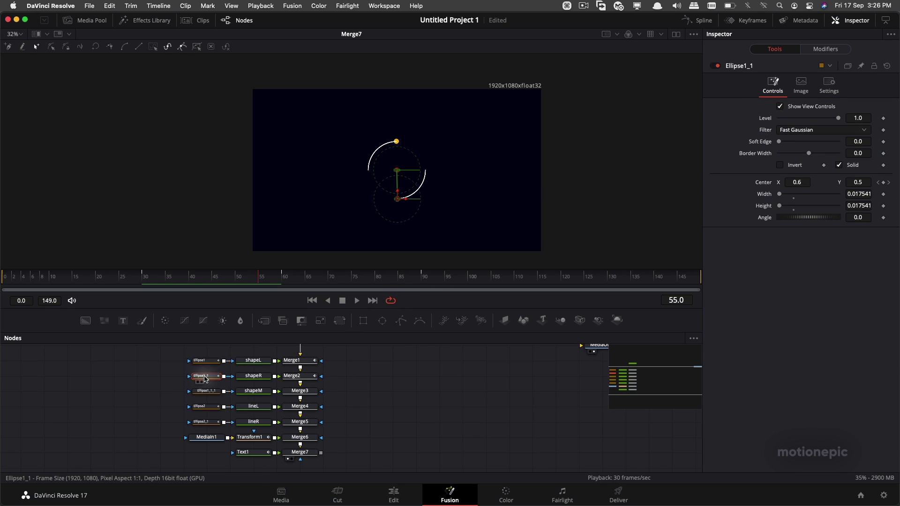
{"action": "left_click", "coordinate": [829, 85]}
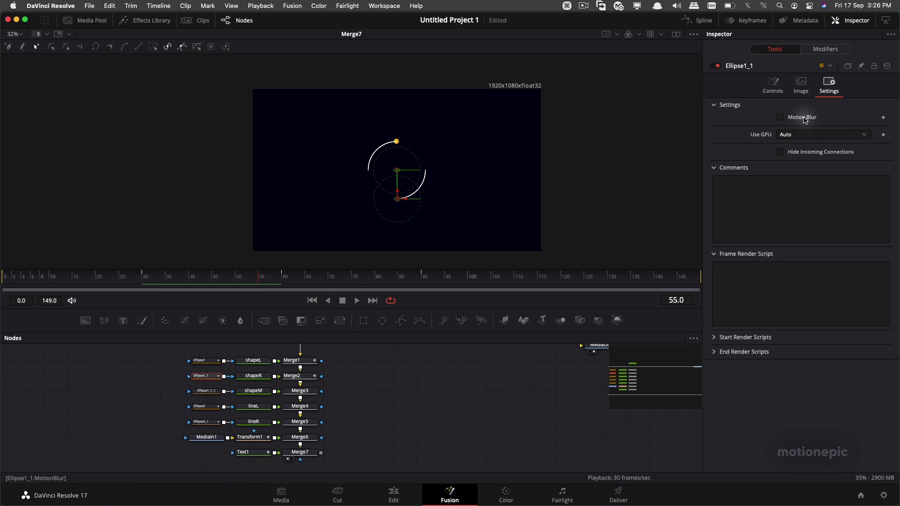
{"action": "left_click", "coordinate": [779, 117]}
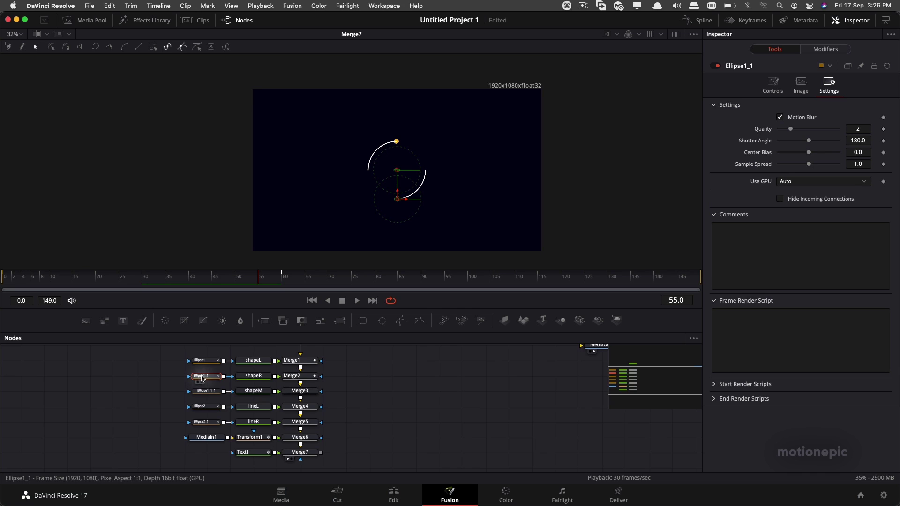
Scrub through the rotation up to frame 58 and inspect the middle circle and arc line nodes for movement
{"action": "left_click", "coordinate": [206, 392]}
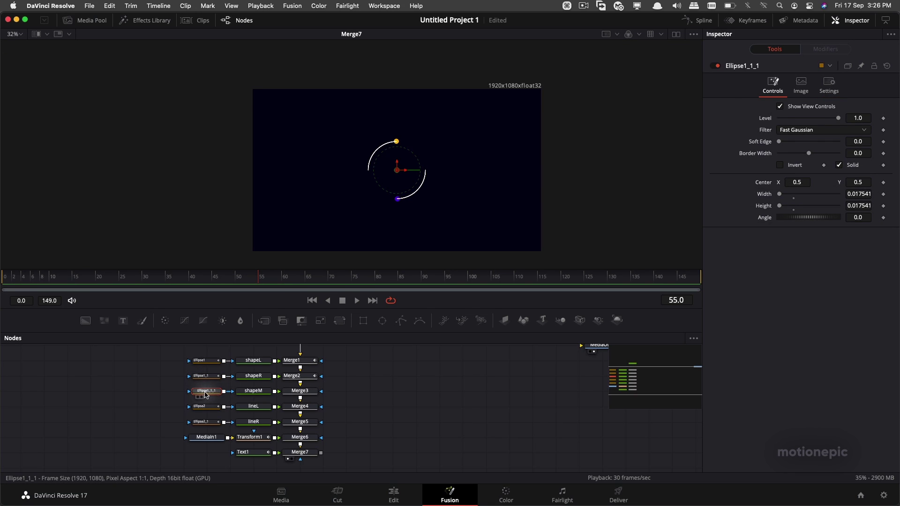
{"action": "left_click", "coordinate": [155, 280]}
{"action": "left_click_drag", "start_coordinate": [155, 279], "coordinate": [276, 270]}
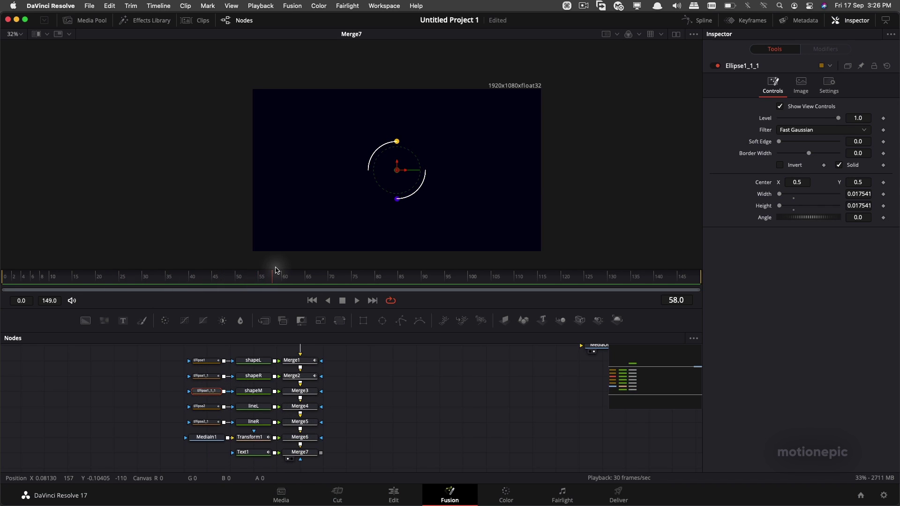
{"action": "left_click", "coordinate": [211, 410]}
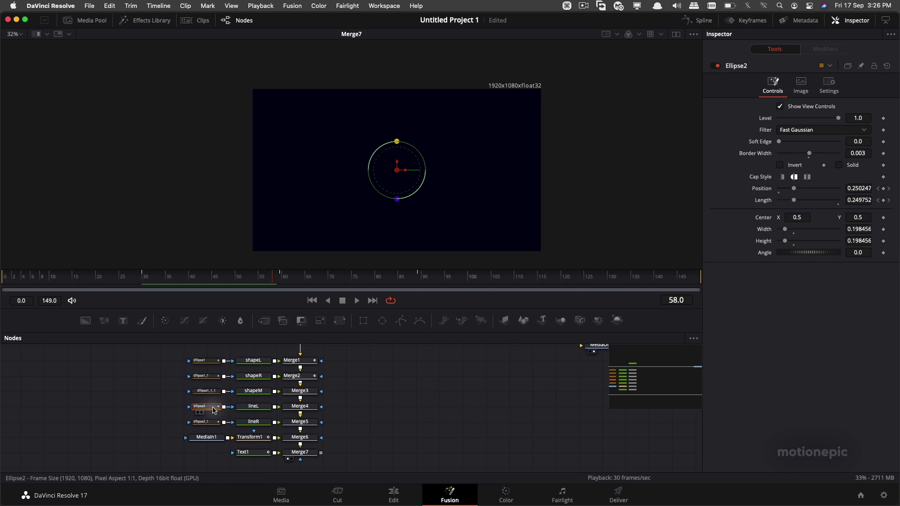
{"action": "left_click", "coordinate": [256, 407]}
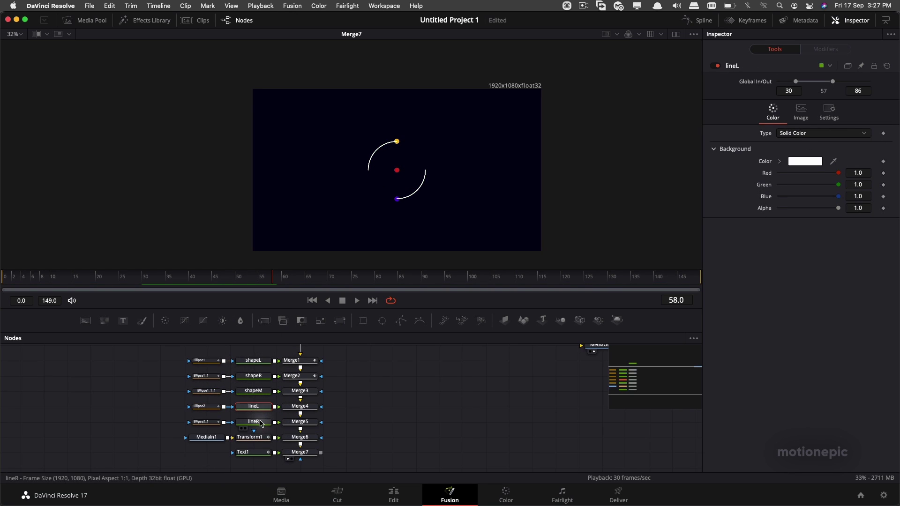
{"action": "mouse_move", "coordinate": [201, 412]}
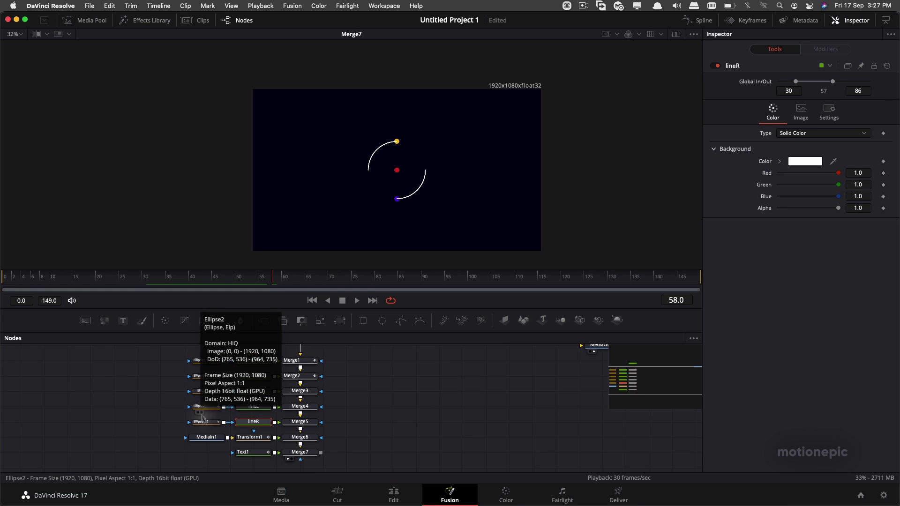
Enable motion blur on the icon's Transform1 node and check the High Quality and Motion Blur playback options
{"action": "left_click", "coordinate": [245, 439]}
{"action": "left_click", "coordinate": [815, 84]}
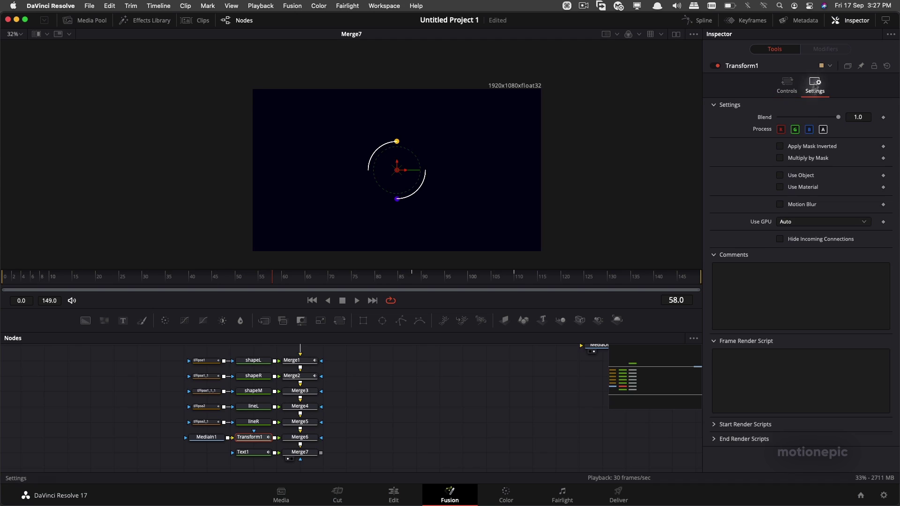
{"action": "left_click", "coordinate": [781, 205]}
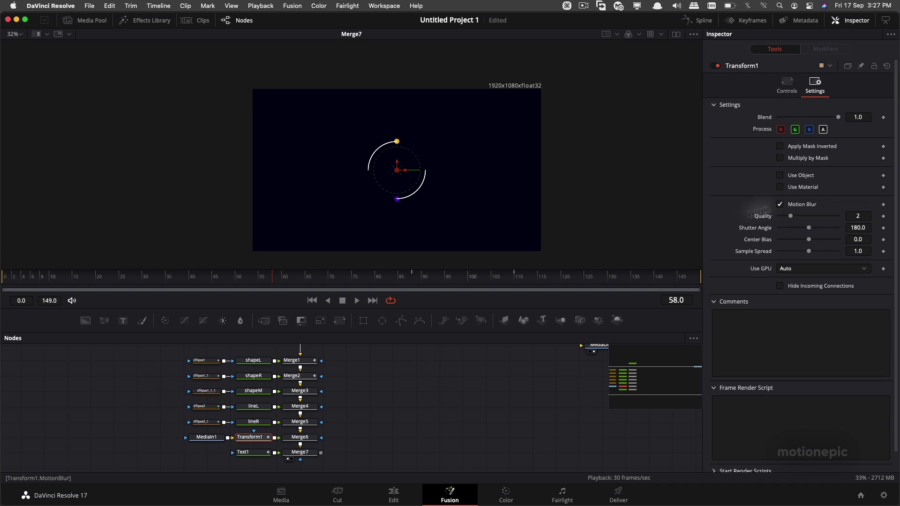
{"action": "right_click", "coordinate": [434, 298]}
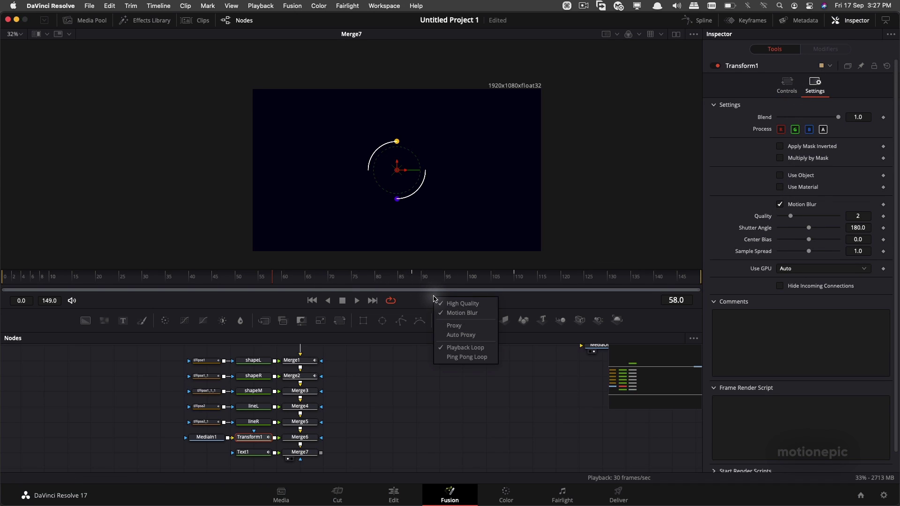
{"action": "left_click", "coordinate": [440, 304]}
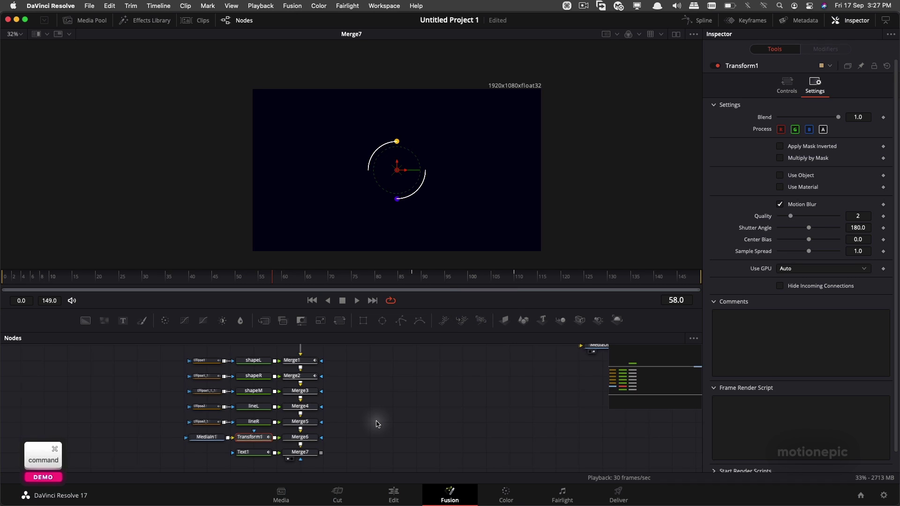
Move MediaOut1 next to Merge7, connect Merge7's output to it and show MediaOut1 in the viewer
{"action": "scroll", "coordinate": [376, 424], "scroll_direction": "down", "scroll_amount": 3}
{"action": "left_click_drag", "start_coordinate": [540, 367], "coordinate": [400, 446]}
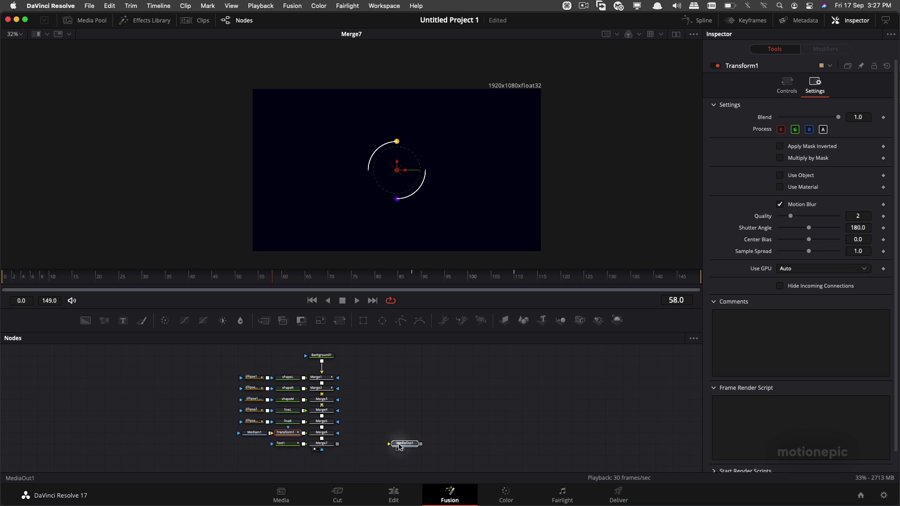
{"action": "left_click_drag", "start_coordinate": [338, 444], "coordinate": [447, 180]}
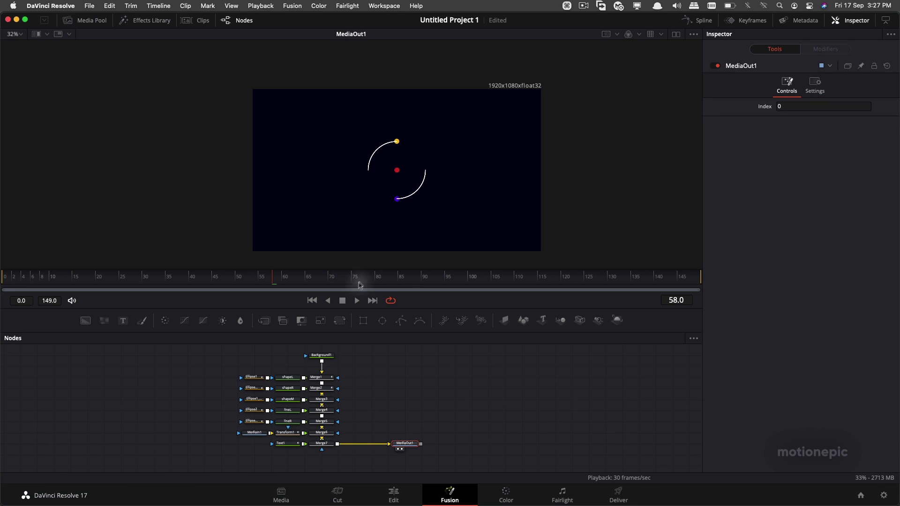
Shift the Text1, Merge7 and MediaOut1 nodes down together to make room below Merge6
{"action": "left_click", "coordinate": [323, 447]}
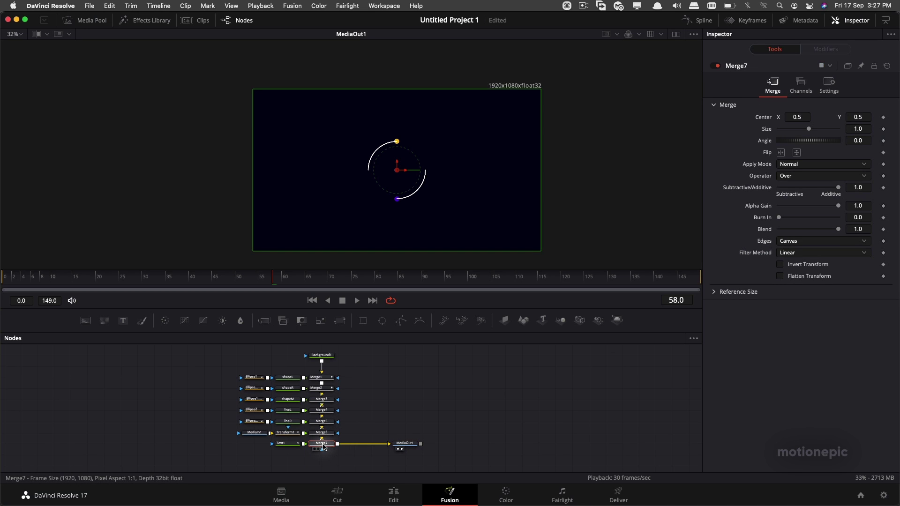
{"action": "left_click_drag", "start_coordinate": [241, 457], "coordinate": [419, 438]}
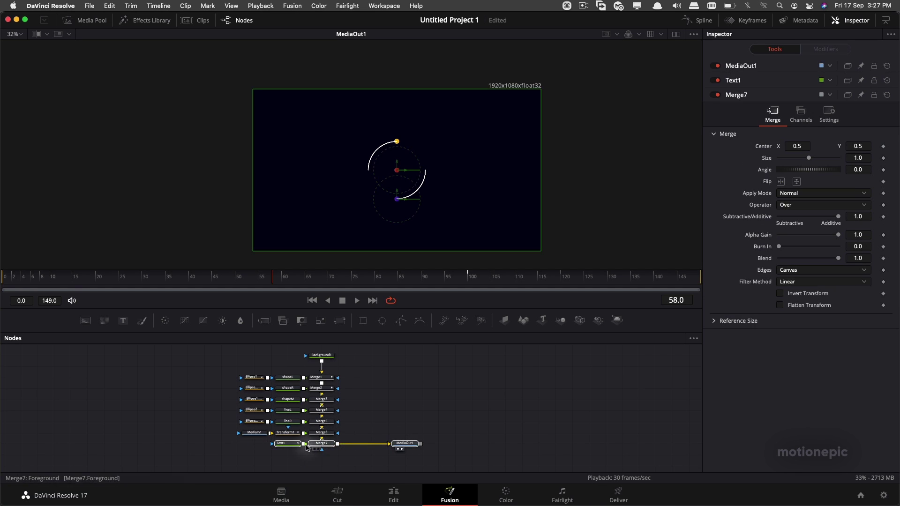
{"action": "left_click_drag", "start_coordinate": [322, 454], "coordinate": [322, 476]}
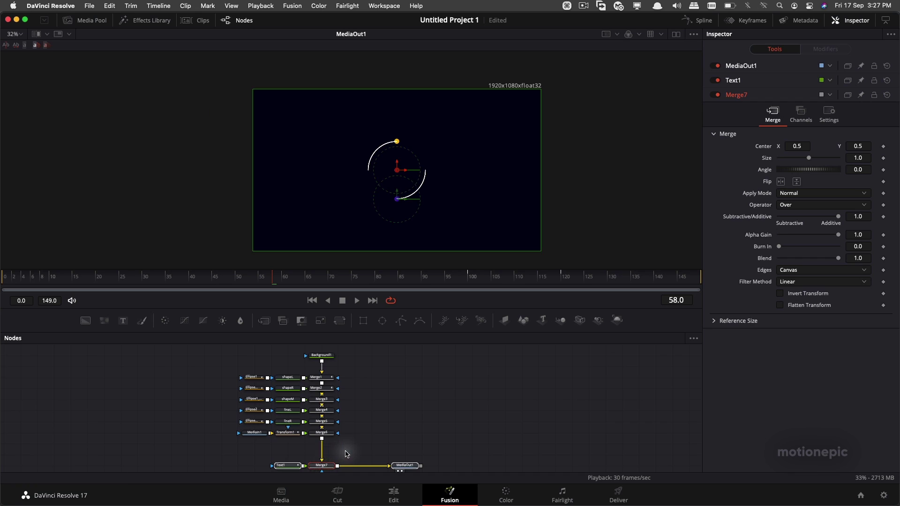
Insert a Glow node between Merge6 and Merge7
{"action": "left_click", "coordinate": [323, 434]}
{"action": "key", "text": "shift+space"}
{"action": "type", "text": "xf"}
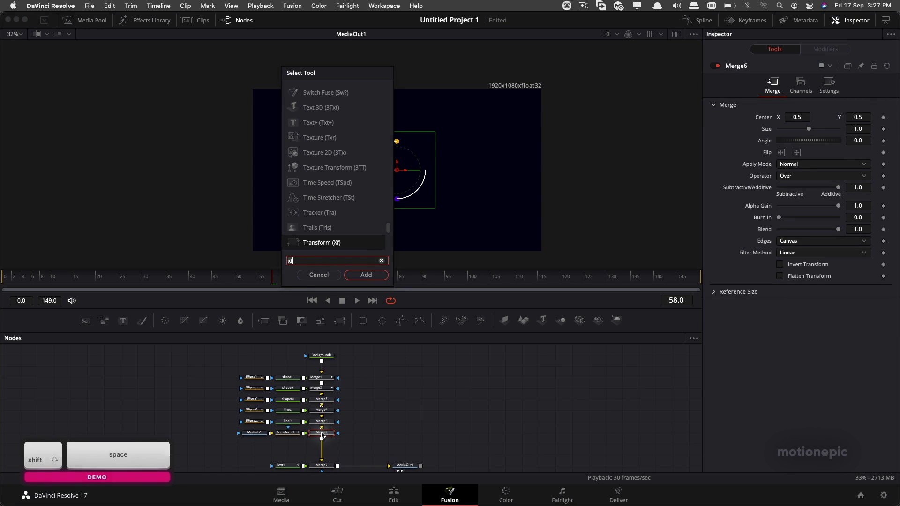
{"action": "key", "text": "BackSpace"}
{"action": "key", "text": "BackSpace"}
{"action": "type", "text": "glow"}
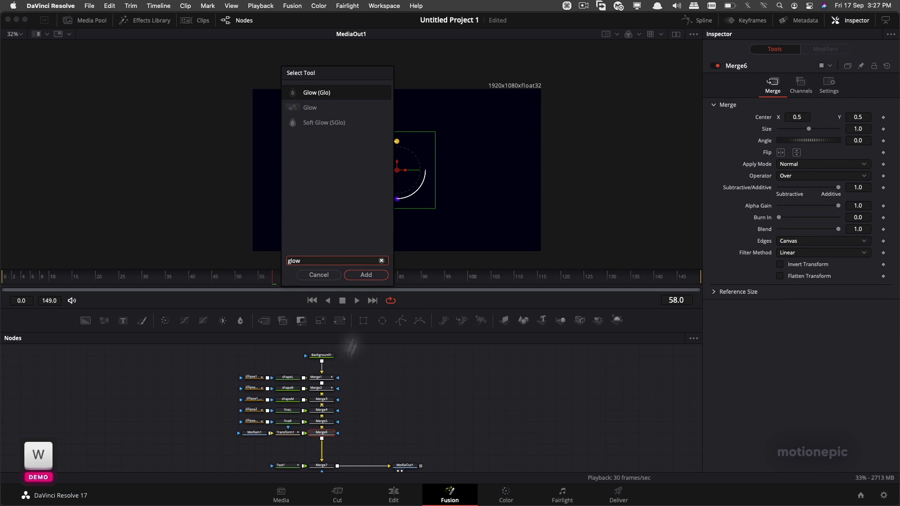
{"action": "left_click", "coordinate": [366, 275]}
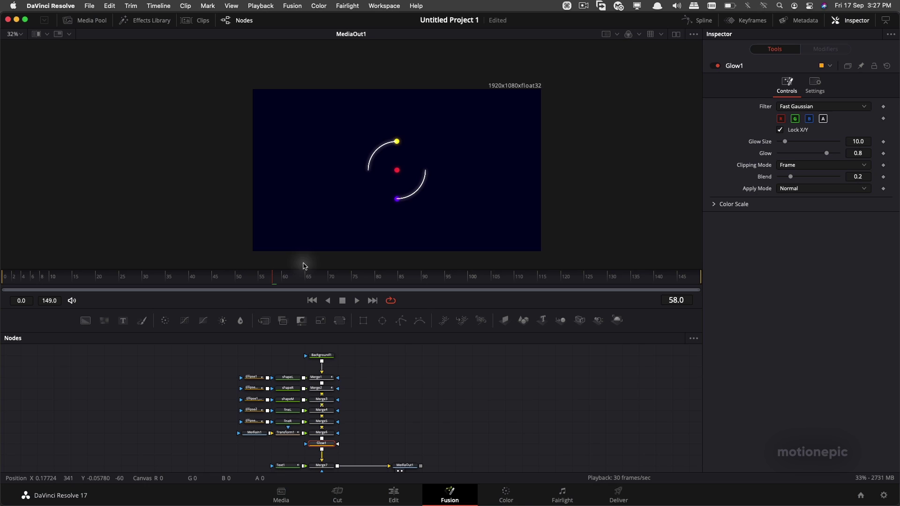
Set Glow1's glow to 0.598 and its glow size to 25.2, and play the animation to check the effect
{"action": "left_click_drag", "start_coordinate": [297, 277], "coordinate": [133, 277]}
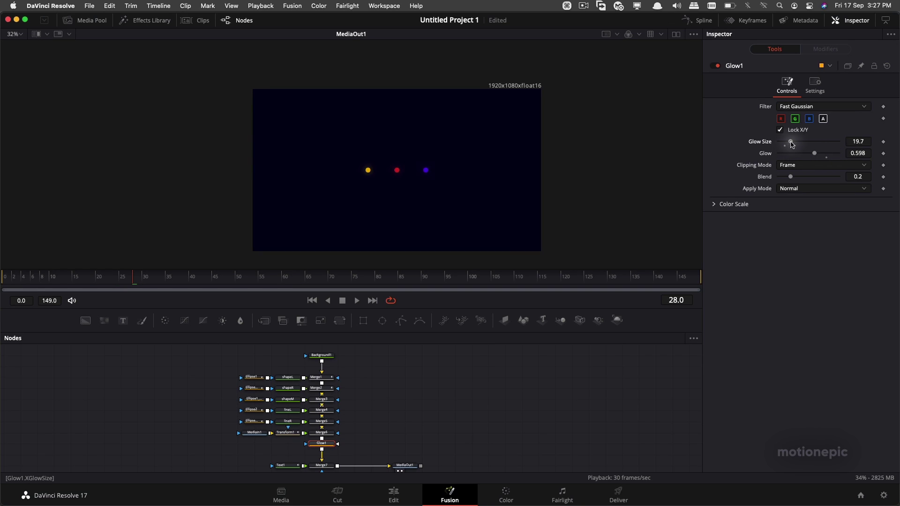
{"action": "left_click_drag", "start_coordinate": [794, 143], "coordinate": [796, 143]}
{"action": "left_click", "coordinate": [87, 278]}
{"action": "key", "text": "space"}
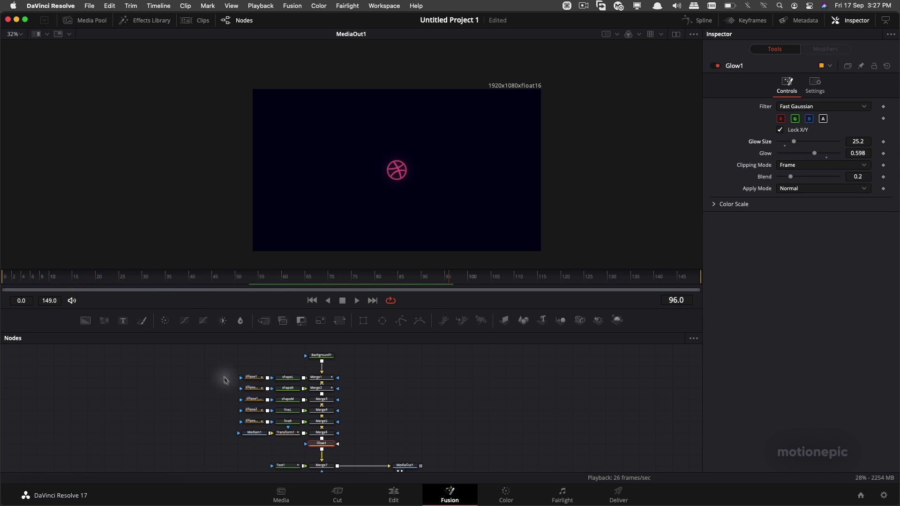
On the Edit page, duplicate the Fusion Composition clip directly after the original on the Video 1 track
{"action": "left_click_drag", "start_coordinate": [195, 355], "coordinate": [461, 469]}
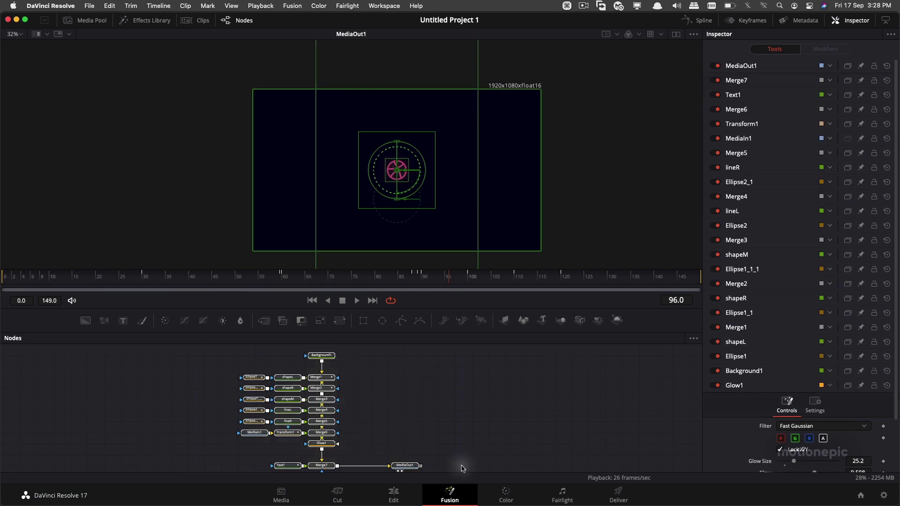
{"action": "left_click", "coordinate": [428, 424]}
{"action": "left_click", "coordinate": [396, 497]}
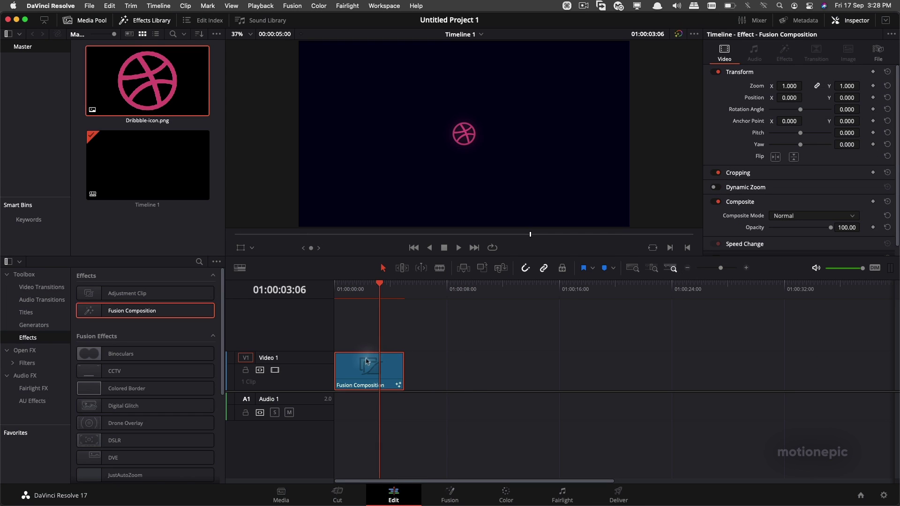
{"action": "left_click", "coordinate": [424, 359]}
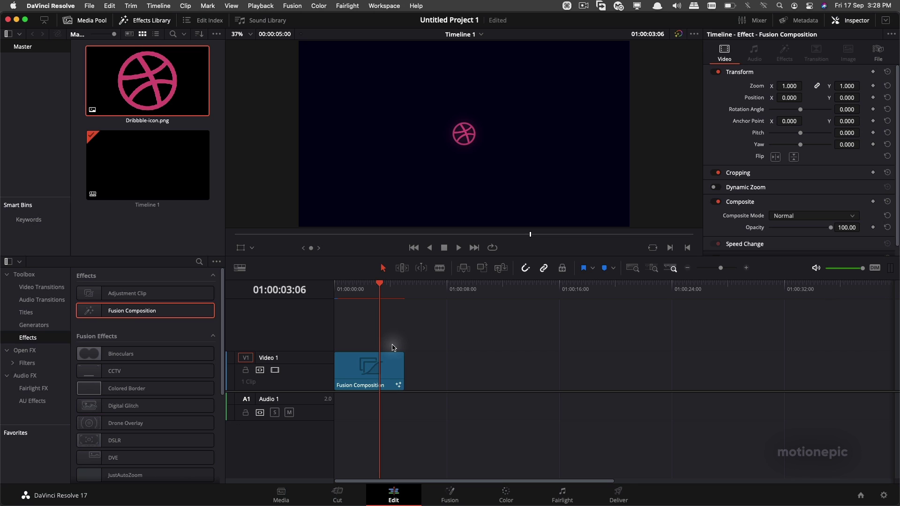
{"action": "left_click_drag", "start_coordinate": [348, 377], "coordinate": [419, 379]}
Open the duplicated composition on the Fusion page and show MediaOut1 in the viewer
{"action": "left_click", "coordinate": [431, 287]}
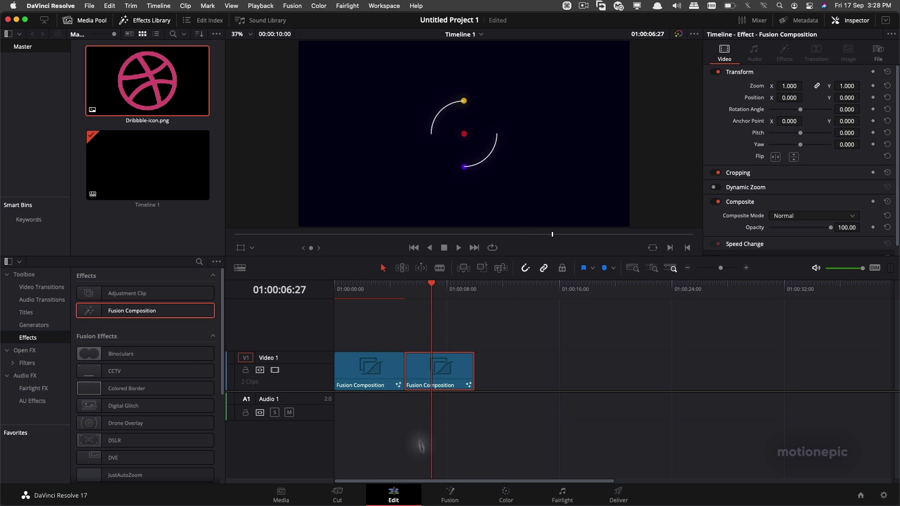
{"action": "left_click", "coordinate": [450, 495]}
{"action": "left_click", "coordinate": [273, 360]}
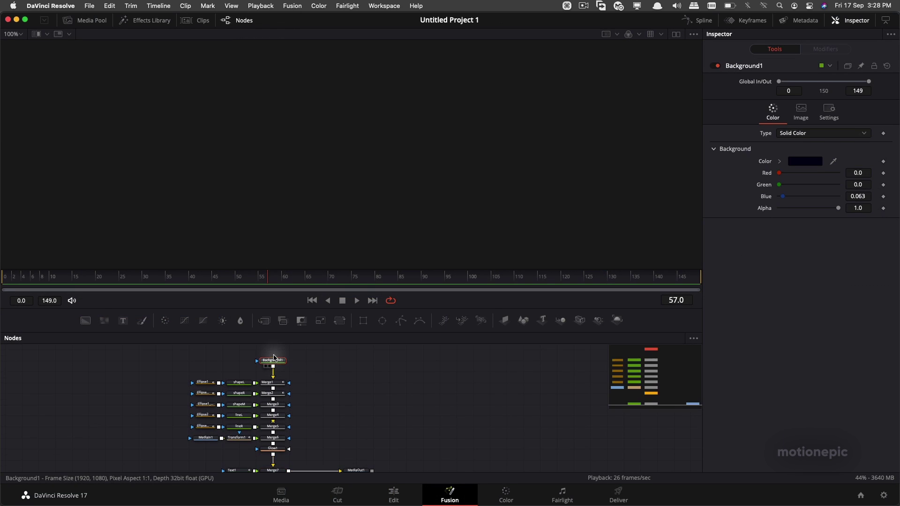
{"action": "left_click_drag", "start_coordinate": [356, 470], "coordinate": [376, 215]}
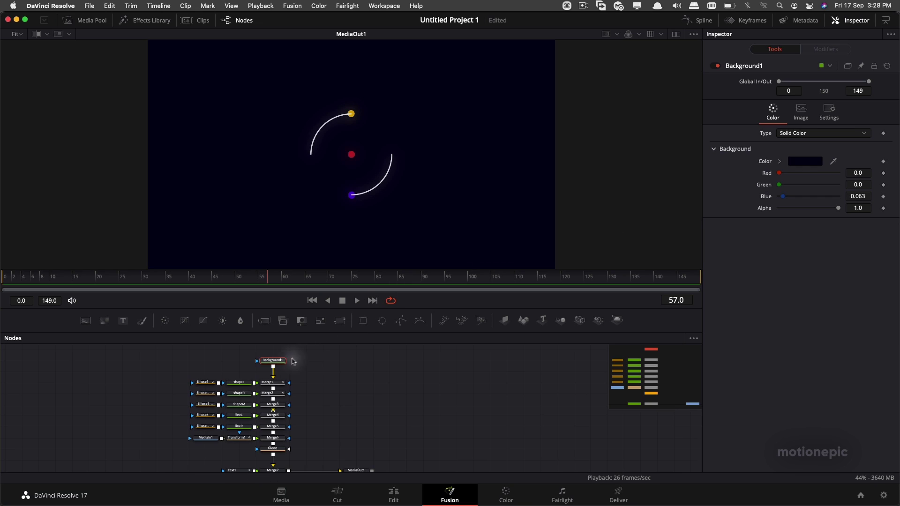
Change Background1's color to light grey with red 0.745098, green 0.768627 and blue 0.764705
{"action": "left_click", "coordinate": [805, 161]}
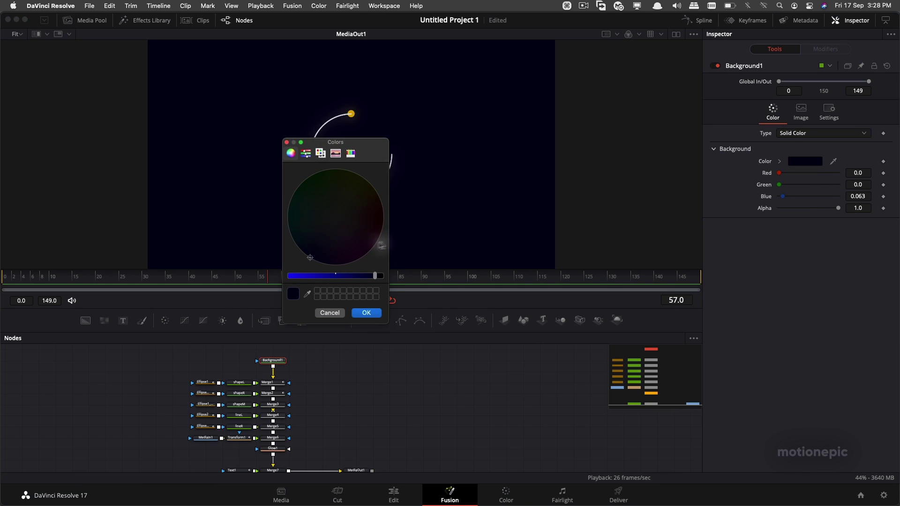
{"action": "left_click_drag", "start_coordinate": [318, 275], "coordinate": [381, 276]}
{"action": "left_click", "coordinate": [336, 218]}
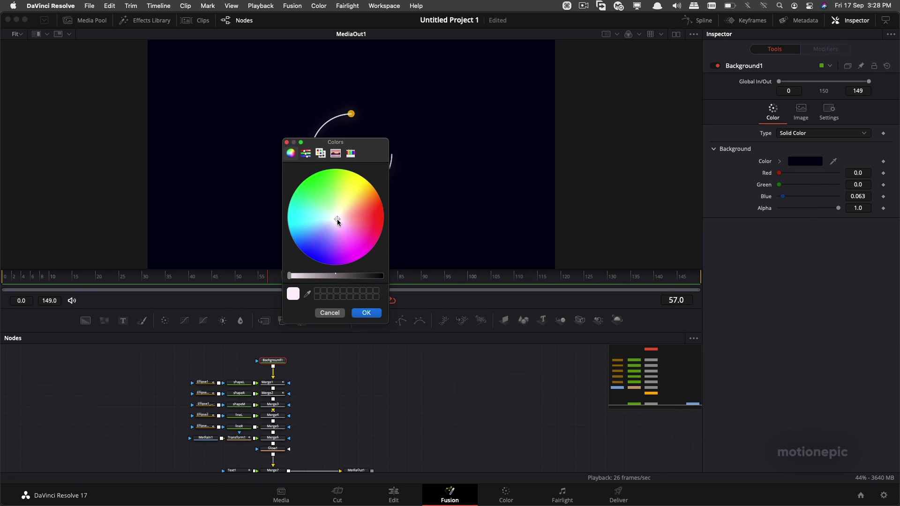
{"action": "left_click_drag", "start_coordinate": [289, 276], "coordinate": [307, 277]}
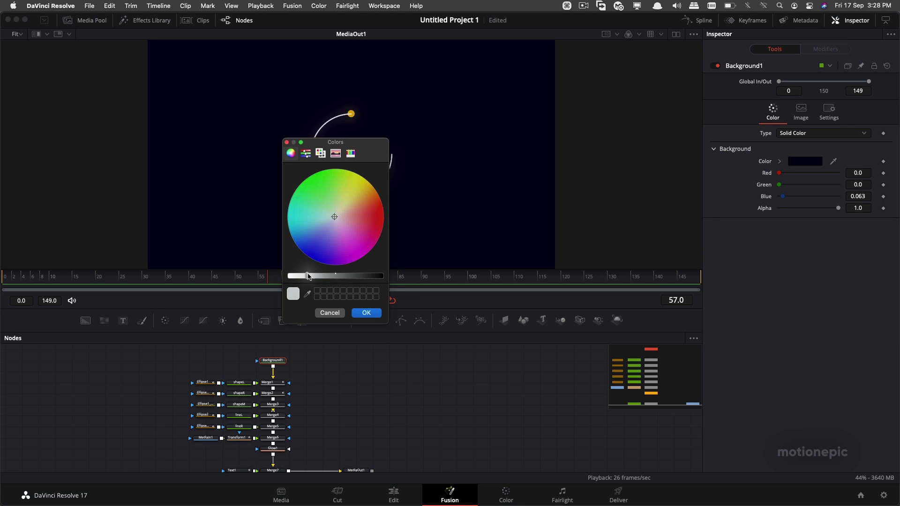
{"action": "left_click", "coordinate": [366, 313]}
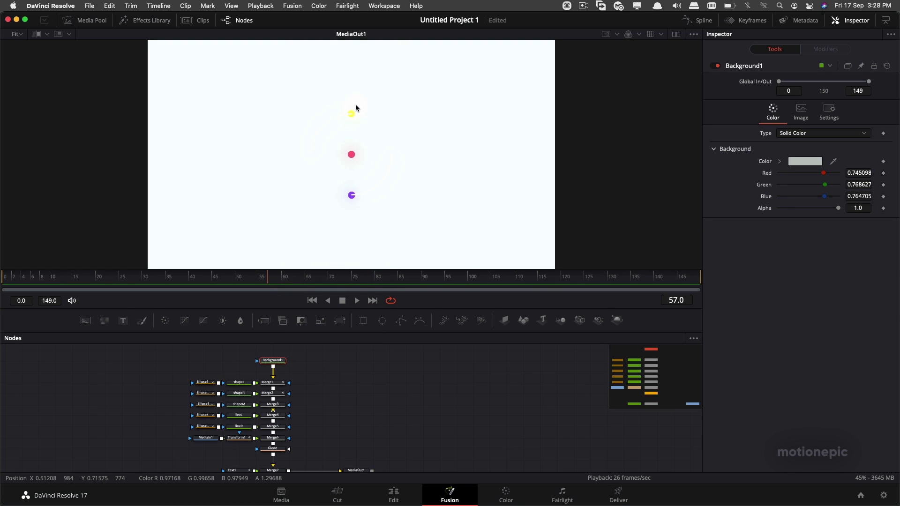
Make the lineL arc black by setting its red, green and blue values to 0.0
{"action": "left_click", "coordinate": [239, 417]}
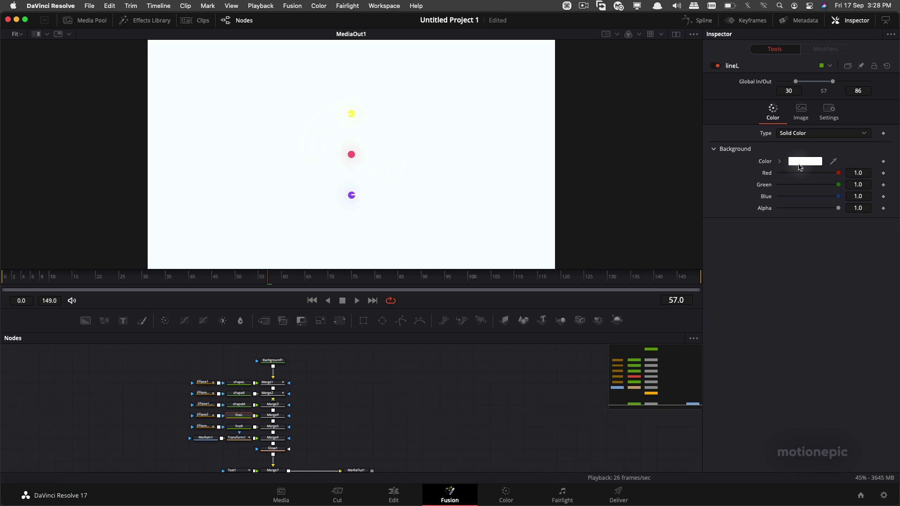
{"action": "left_click_drag", "start_coordinate": [840, 175], "coordinate": [778, 174]}
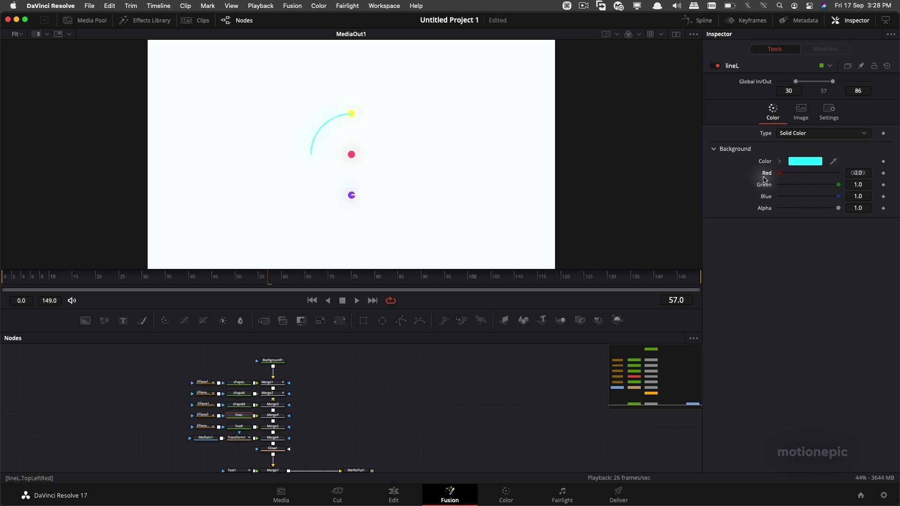
{"action": "left_click_drag", "start_coordinate": [839, 185], "coordinate": [777, 185]}
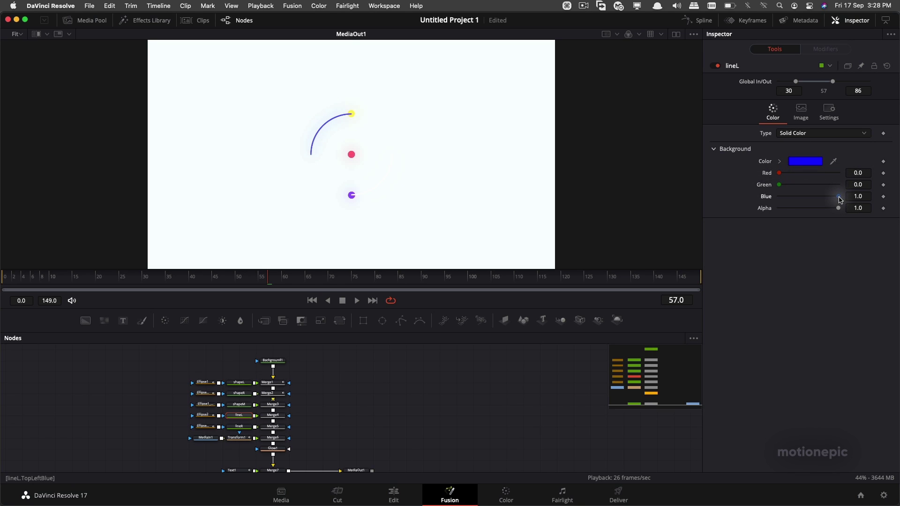
{"action": "left_click_drag", "start_coordinate": [831, 200], "coordinate": [778, 197]}
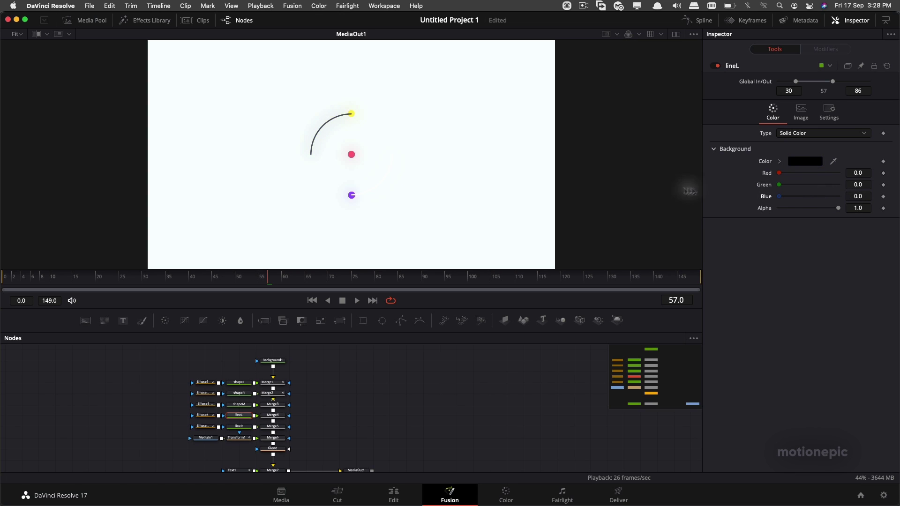
Make the lineR arc black by setting its red, green and blue values to 0.0
{"action": "left_click", "coordinate": [239, 428]}
{"action": "left_click_drag", "start_coordinate": [843, 175], "coordinate": [746, 176]}
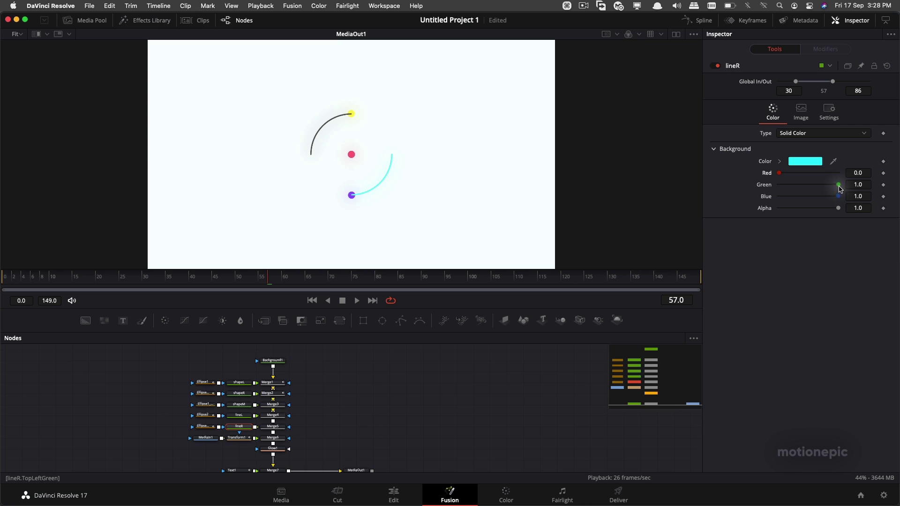
{"action": "left_click_drag", "start_coordinate": [839, 185], "coordinate": [749, 185]}
{"action": "left_click_drag", "start_coordinate": [842, 200], "coordinate": [751, 196]}
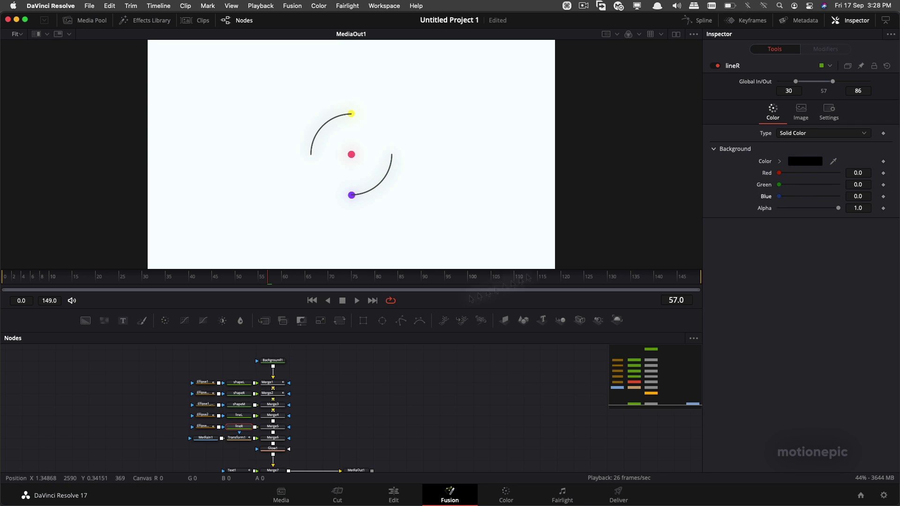
Play the animation to check how the glow looks on the light background
{"action": "left_click", "coordinate": [127, 279]}
{"action": "key", "text": "space"}
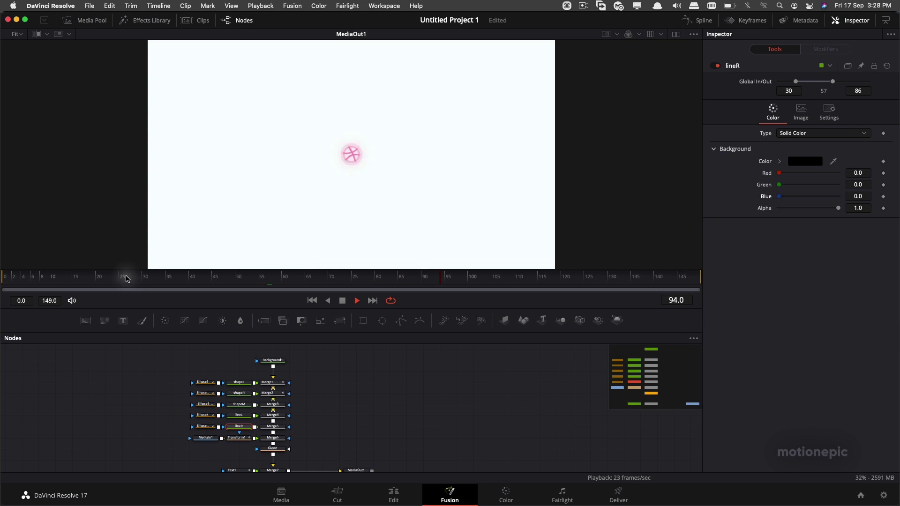
{"action": "key", "text": "space"}
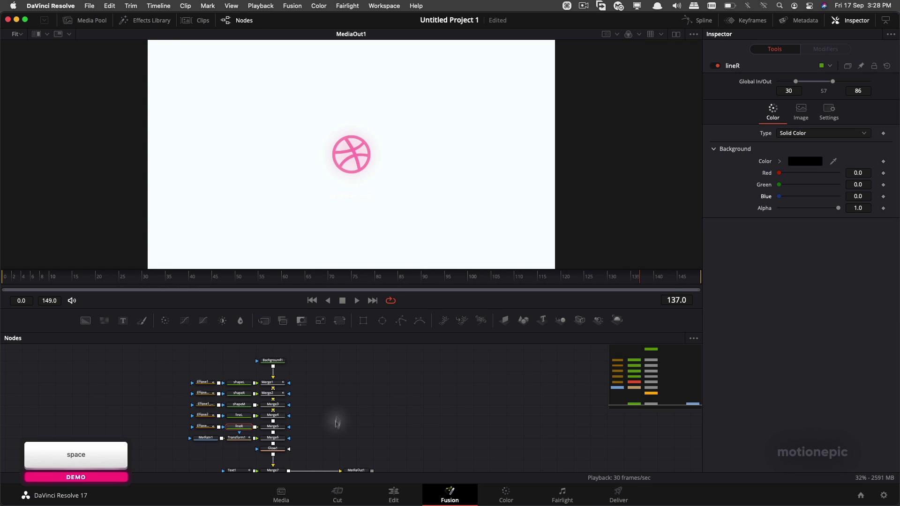
Delete the Glow1 node from the light version and play the animation without it
{"action": "left_click", "coordinate": [277, 449]}
{"action": "left_click", "coordinate": [273, 438]}
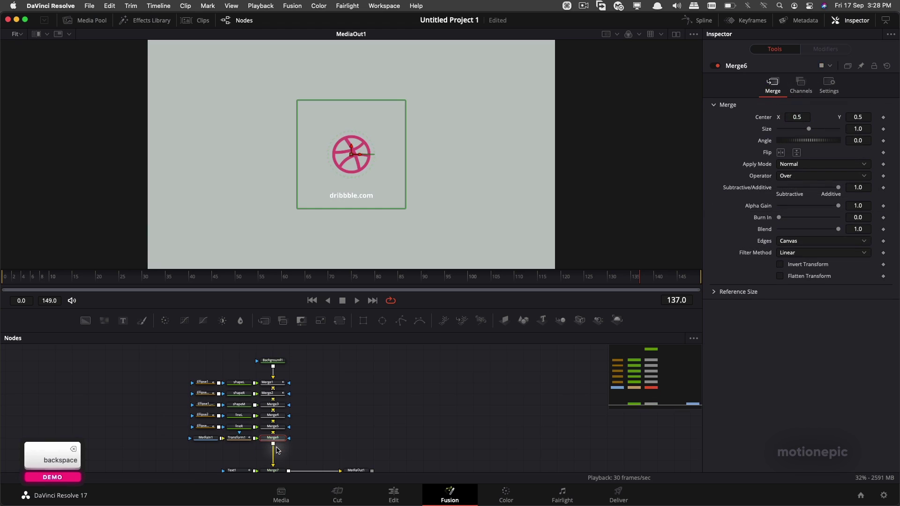
{"action": "left_click", "coordinate": [210, 280]}
{"action": "key", "text": "space"}
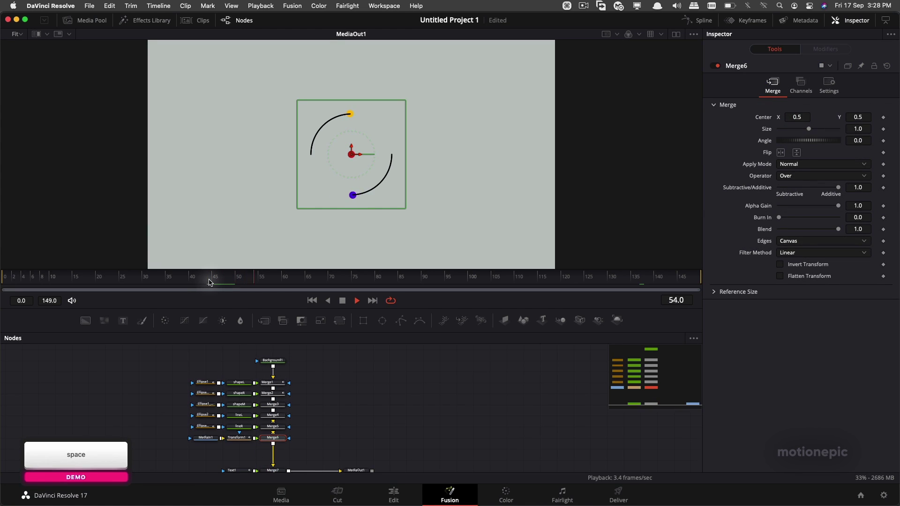
{"action": "key", "text": "space"}
Brighten Background1's color to red 0.894117, green 0.929411 and blue 0.929411
{"action": "left_click", "coordinate": [272, 361]}
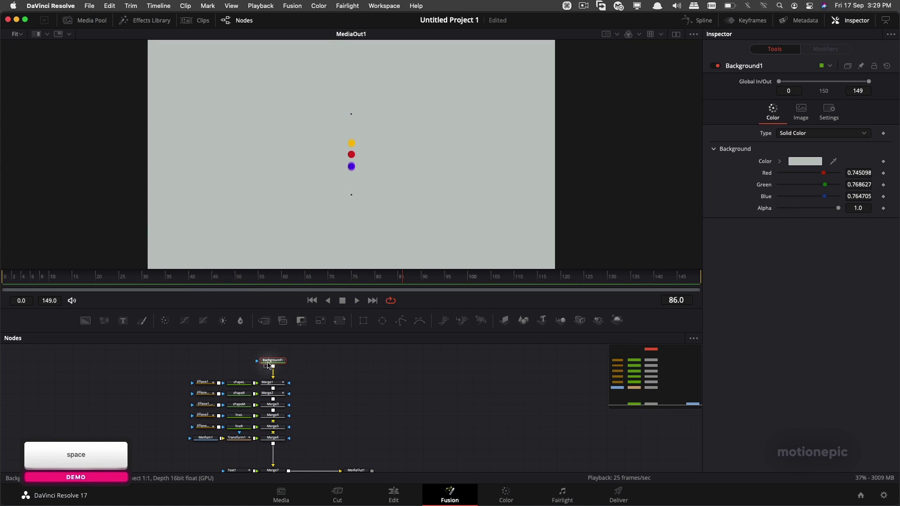
{"action": "left_click", "coordinate": [800, 161]}
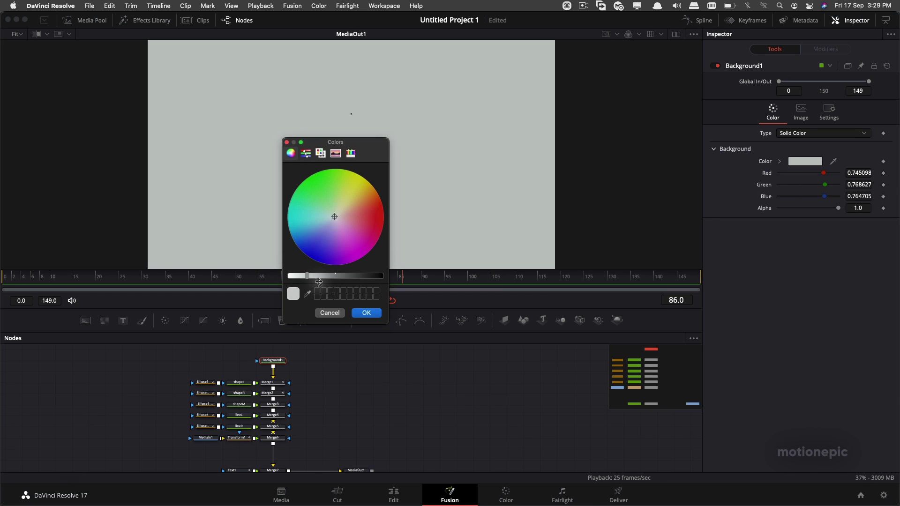
{"action": "left_click_drag", "start_coordinate": [306, 276], "coordinate": [294, 276]}
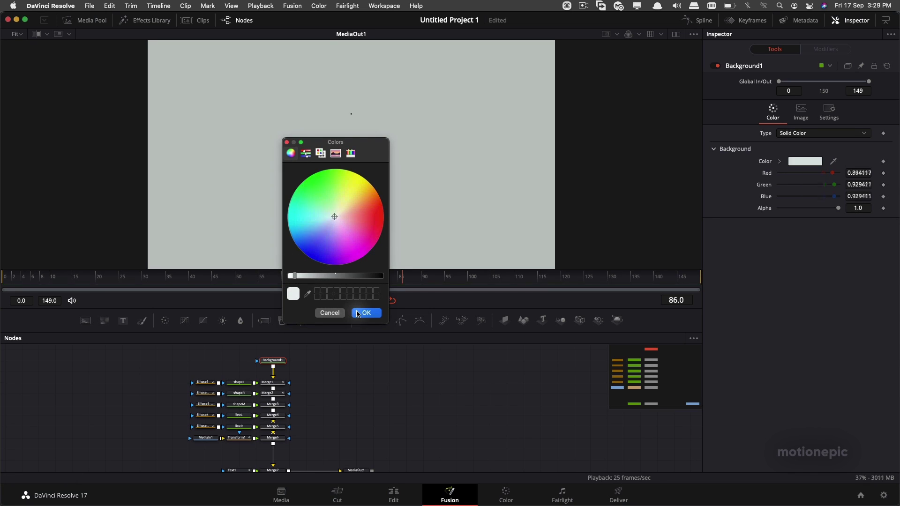
{"action": "left_click", "coordinate": [366, 313]}
Play the animation from about frame 39 to check it against the brighter background
{"action": "scroll", "coordinate": [370, 193], "scroll_direction": "down", "scroll_amount": 2, "text": "super"}
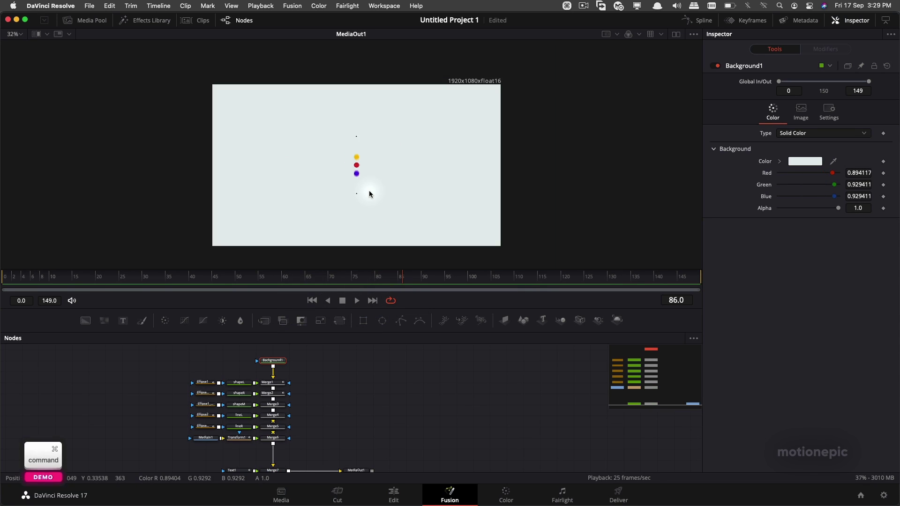
{"action": "left_click", "coordinate": [187, 277]}
{"action": "key", "text": "space"}
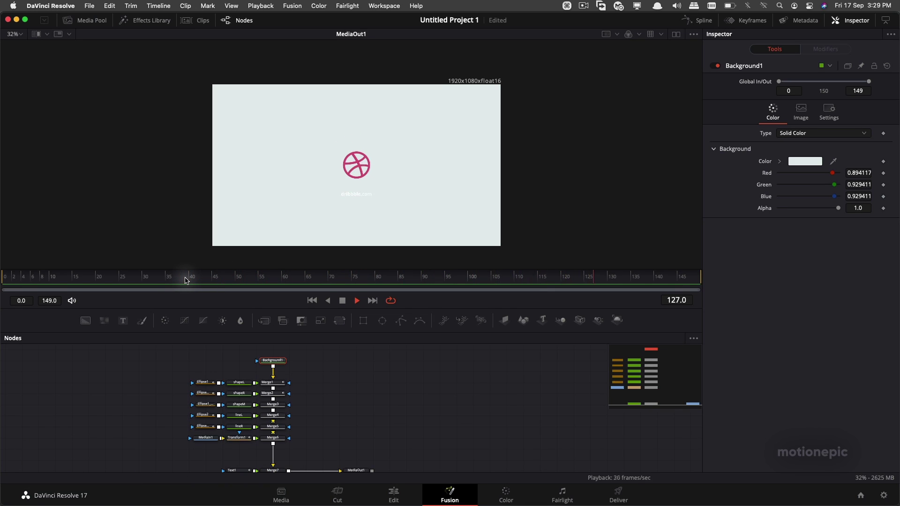
Stop the playback and move the Text1, Merge7 and MediaOut1 nodes up closer to Merge6
{"action": "key", "text": "space"}
{"action": "left_click_drag", "start_coordinate": [218, 460], "coordinate": [366, 463]}
{"action": "left_click_drag", "start_coordinate": [277, 437], "coordinate": [276, 425]}
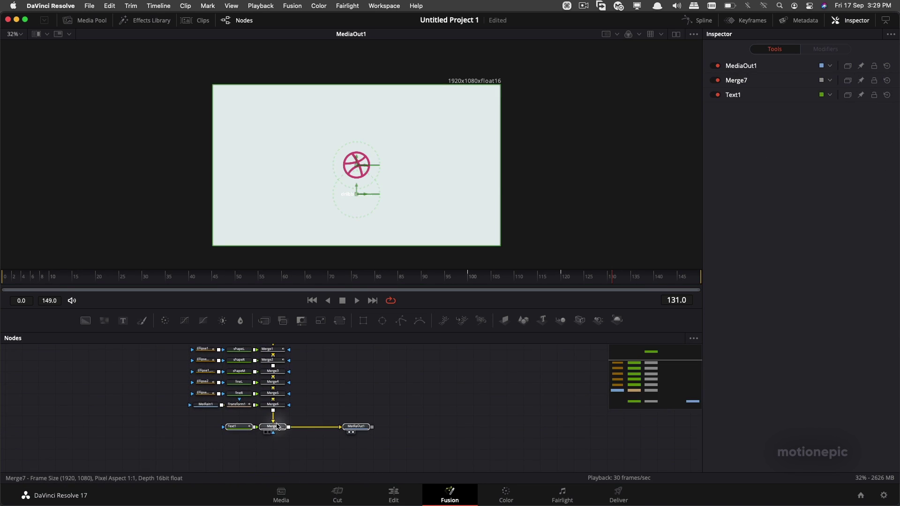
Change the color of the dribbble.com text in Text1 to near-black
{"action": "left_click", "coordinate": [233, 427]}
{"action": "left_click", "coordinate": [792, 240]}
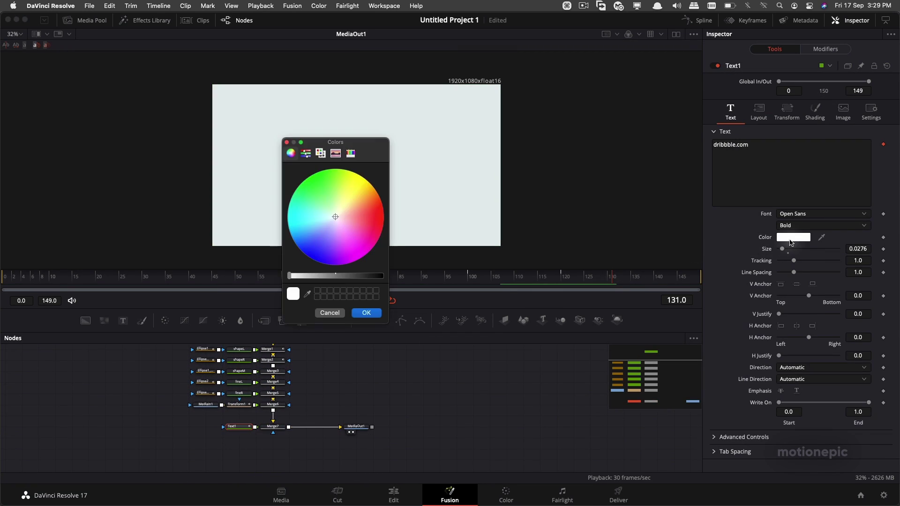
{"action": "left_click_drag", "start_coordinate": [338, 277], "coordinate": [368, 282]}
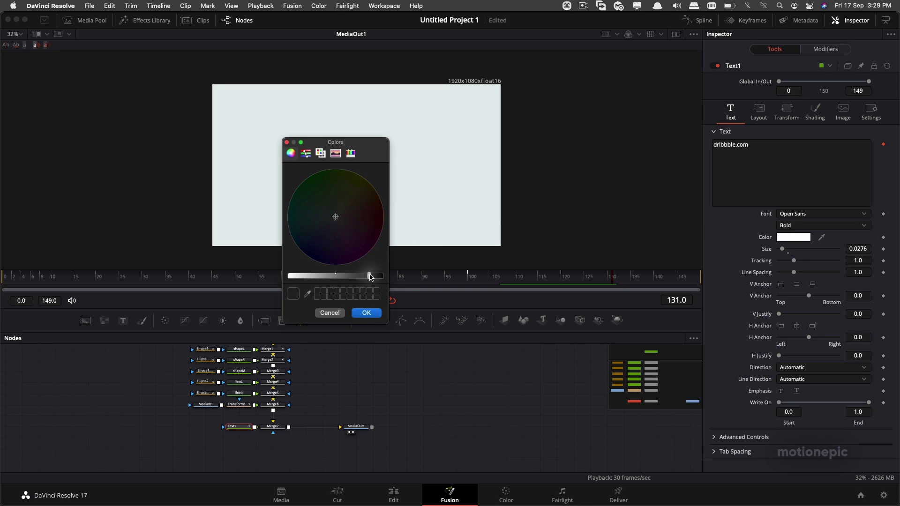
{"action": "left_click", "coordinate": [366, 312]}
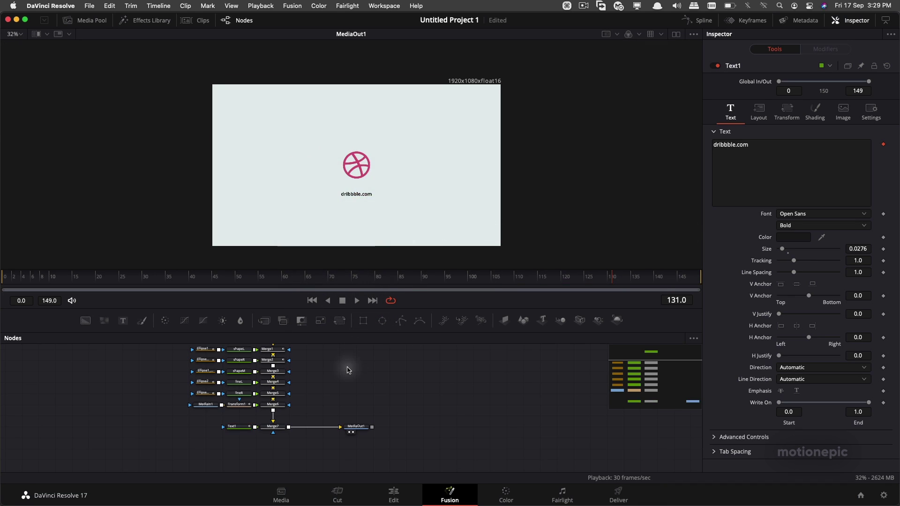
Shift the ellipse, shape, line, MediaIn1 and Transform1 nodes left to make room before the merges
{"action": "scroll", "coordinate": [245, 416], "scroll_direction": "up", "scroll_amount": 3}
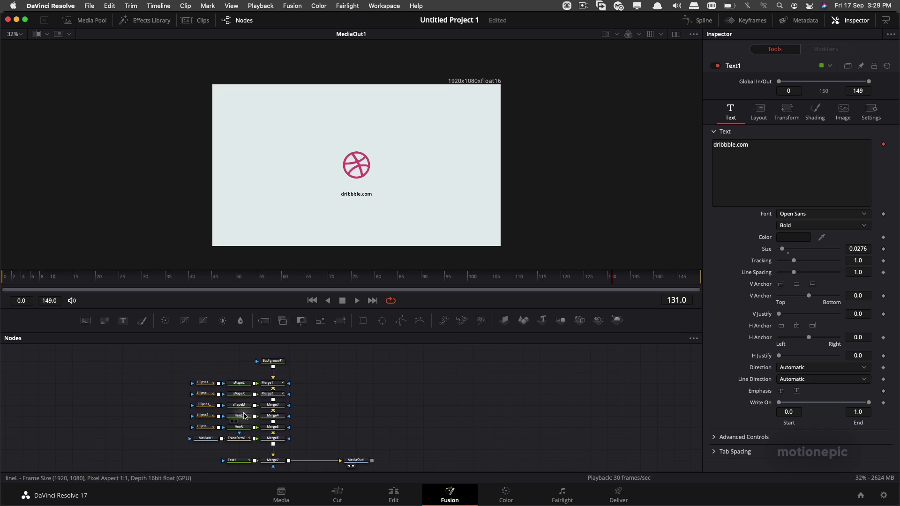
{"action": "left_click_drag", "start_coordinate": [174, 378], "coordinate": [211, 442]}
{"action": "left_click", "coordinate": [210, 377]}
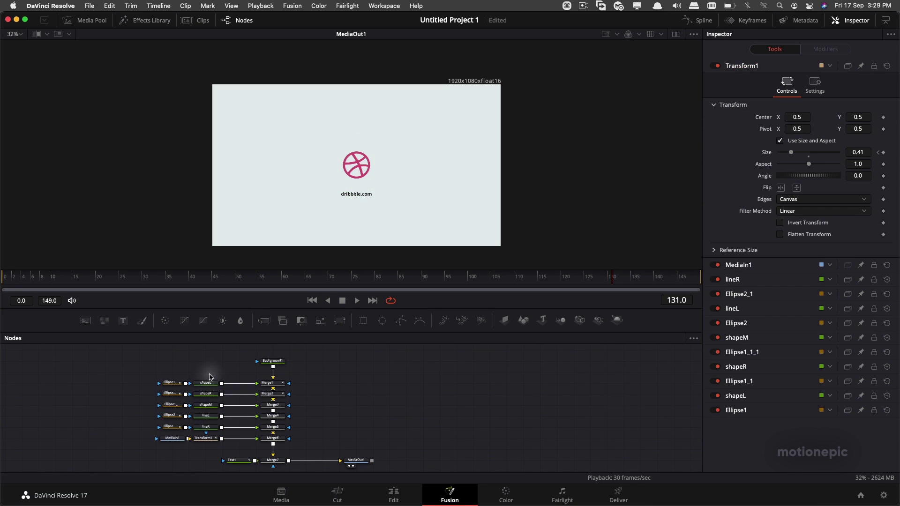
Insert a Rays node between shapeL and Merge1
{"action": "left_click", "coordinate": [209, 384]}
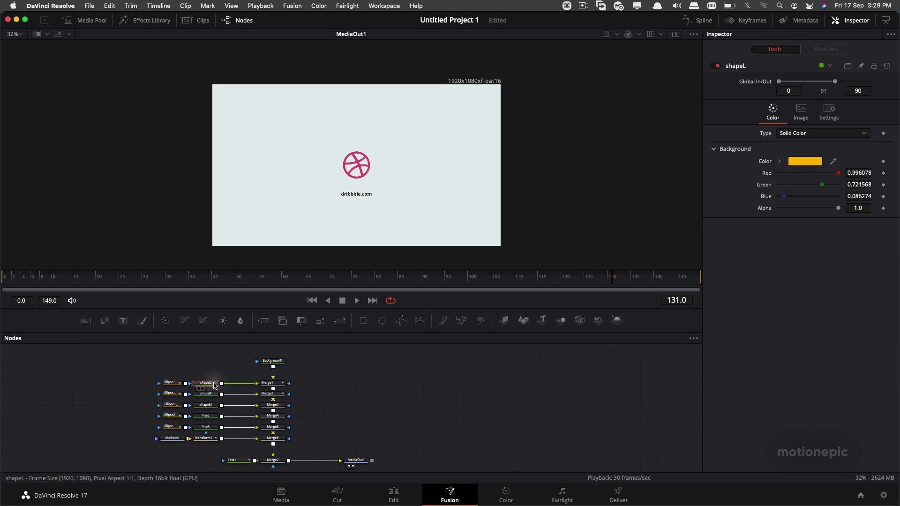
{"action": "scroll", "coordinate": [214, 386], "scroll_direction": "up", "scroll_amount": 5}
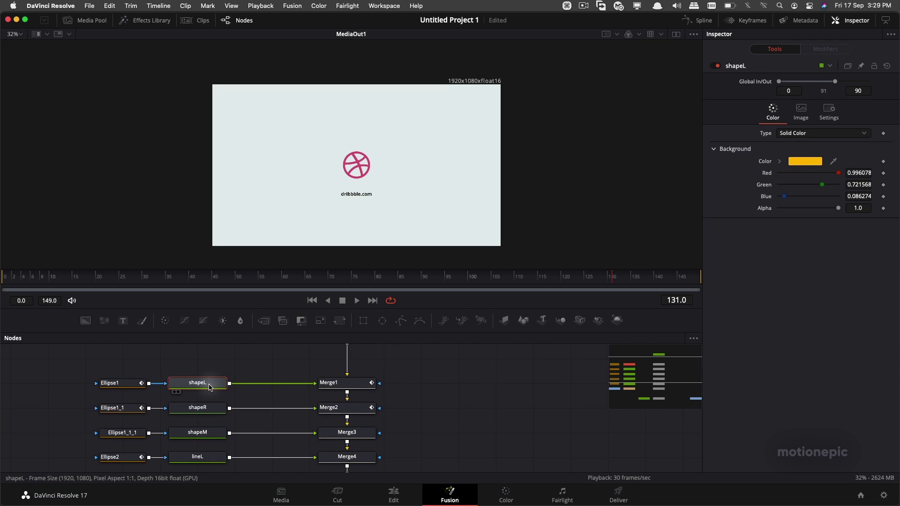
{"action": "key", "text": "shift+space"}
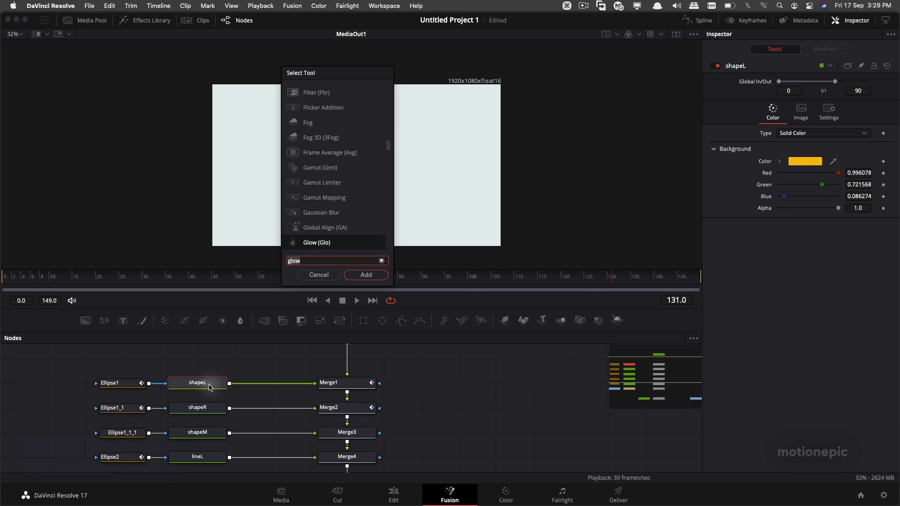
{"action": "type", "text": "rays"}
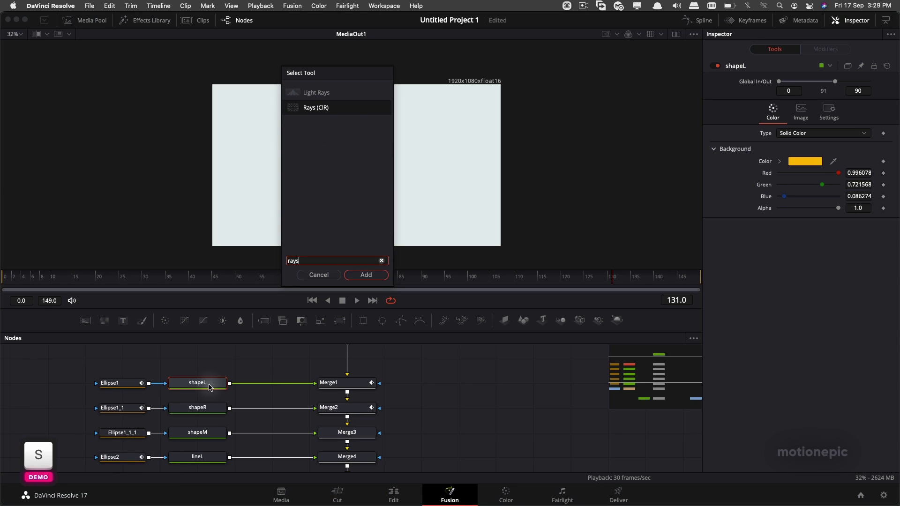
{"action": "key", "text": "Return"}
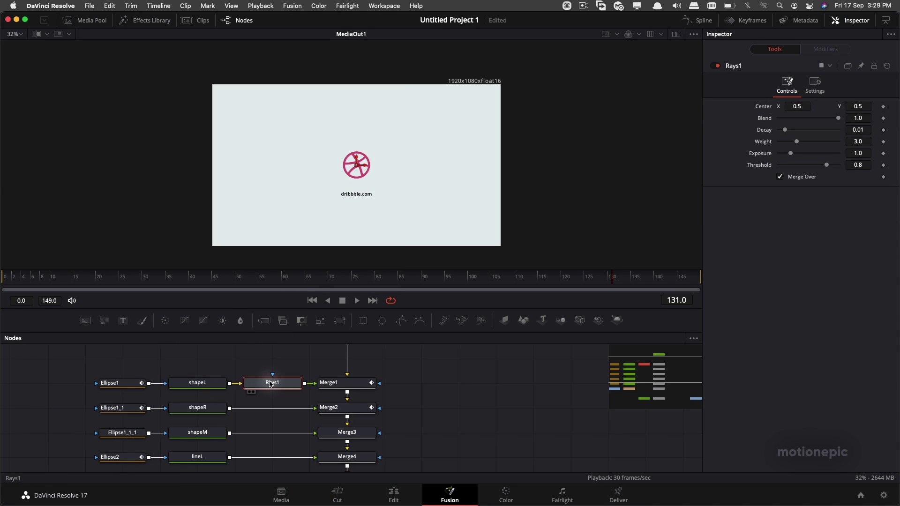
Preview the Rays1 output at about frame 10, and check it over the background through Merge1
{"action": "key", "text": "1"}
{"action": "left_click_drag", "start_coordinate": [82, 279], "coordinate": [60, 281]}
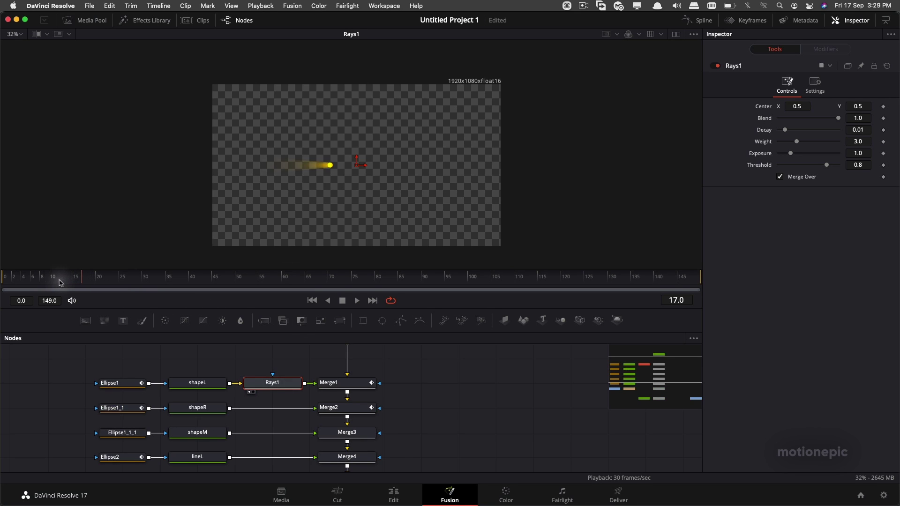
{"action": "left_click", "coordinate": [49, 279]}
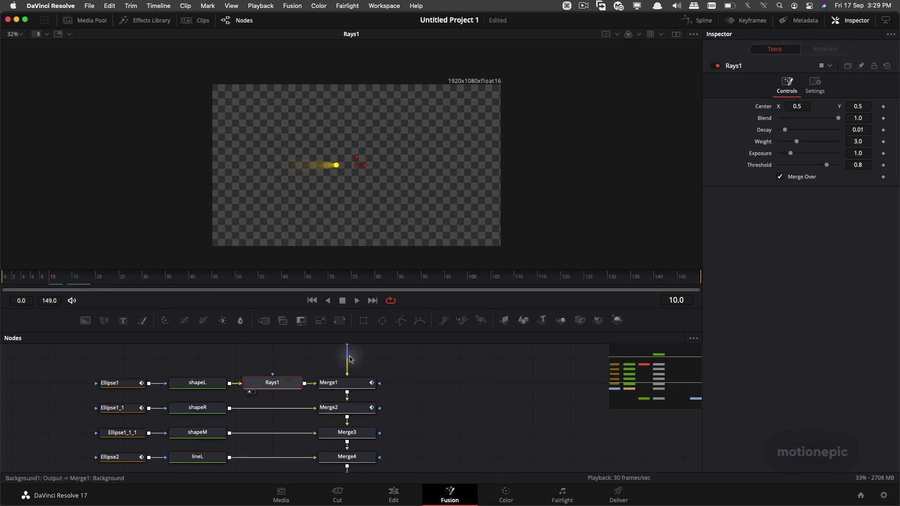
{"action": "left_click_drag", "start_coordinate": [358, 311], "coordinate": [361, 189]}
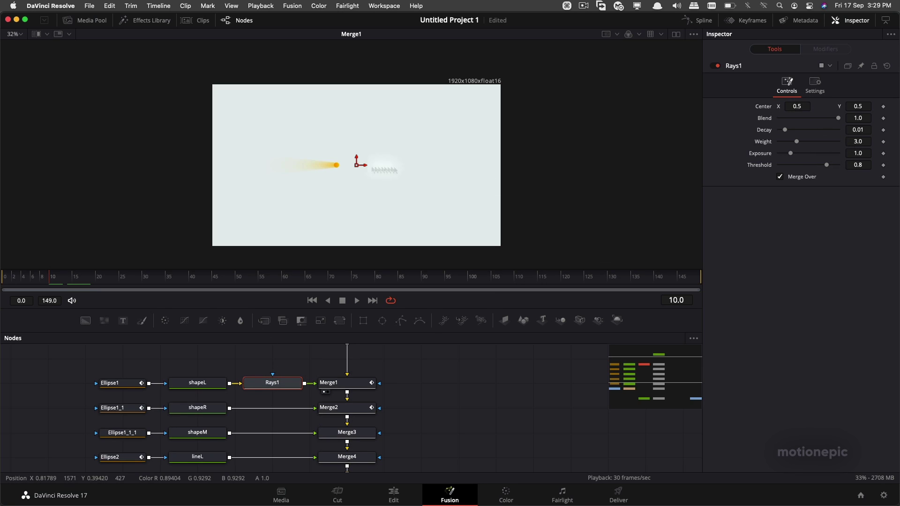
Move the Rays1 center to the canvas's upper-left corner and set Decay to 0.015 and Weight to 1.02
{"action": "left_click_drag", "start_coordinate": [356, 165], "coordinate": [355, 166]}
{"action": "left_click_drag", "start_coordinate": [317, 144], "coordinate": [226, 92]}
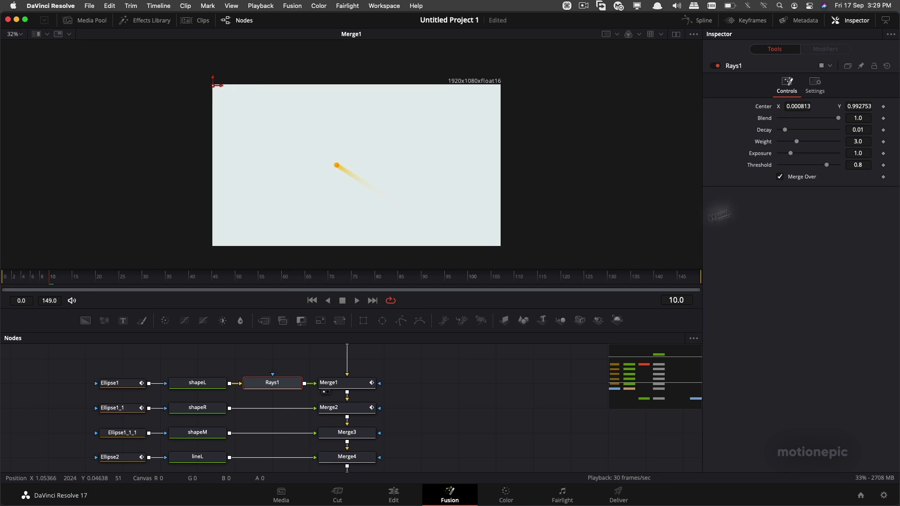
{"action": "mouse_move", "coordinate": [839, 119]}
{"action": "left_mouse_down"}
{"action": "mouse_move", "coordinate": [802, 120]}
{"action": "mouse_move", "coordinate": [837, 118]}
{"action": "left_mouse_up"}
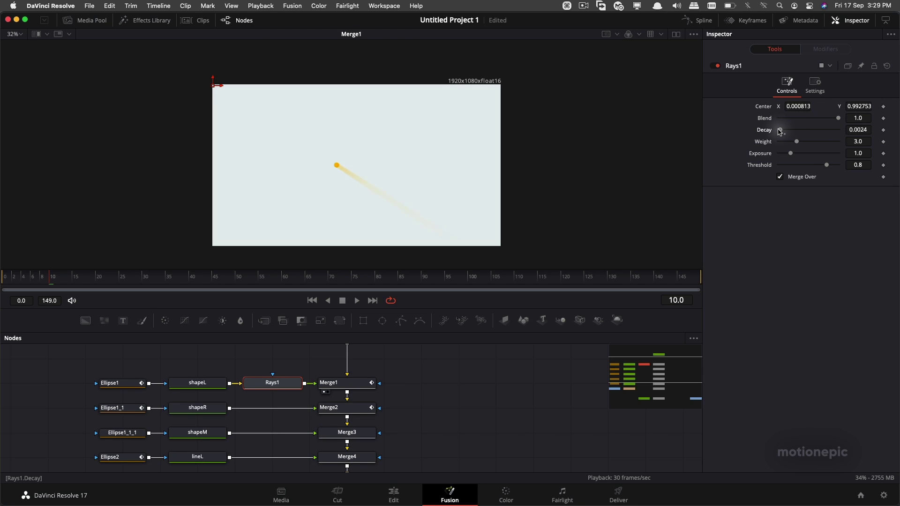
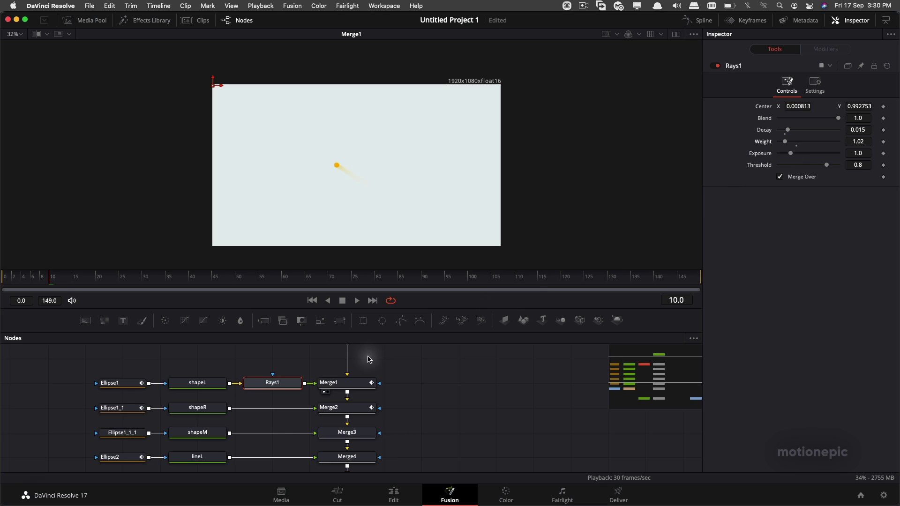
Copy the Rays1 node and insert copies after shapeR and shapeM
{"action": "left_click", "coordinate": [274, 386]}
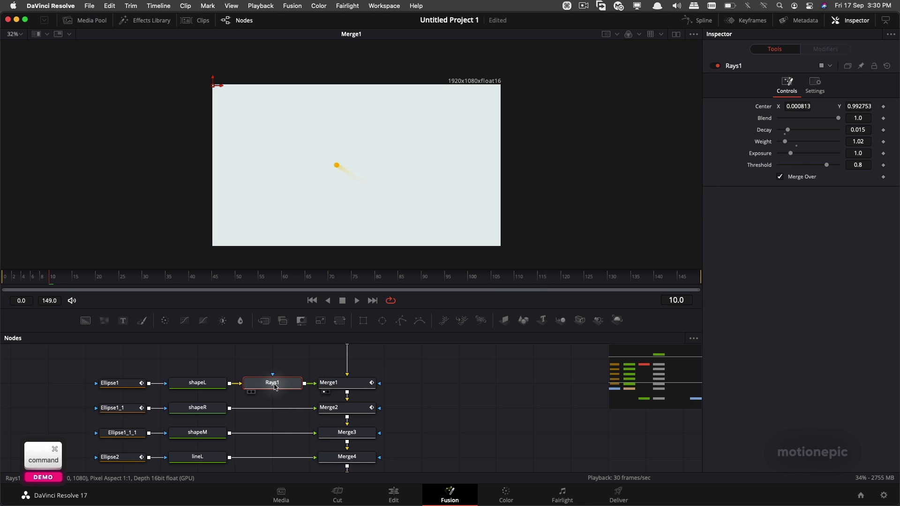
{"action": "key", "text": "cmd+c"}
{"action": "left_click", "coordinate": [216, 412]}
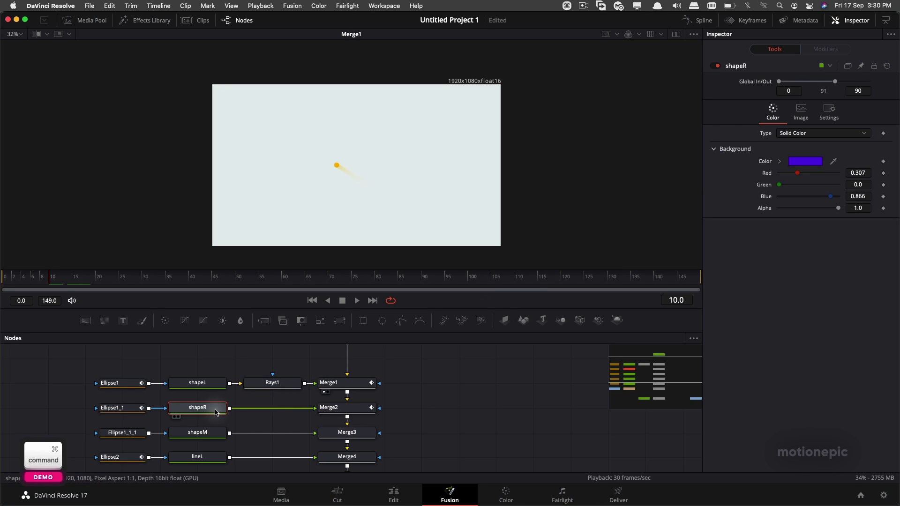
{"action": "key", "text": "super+v"}
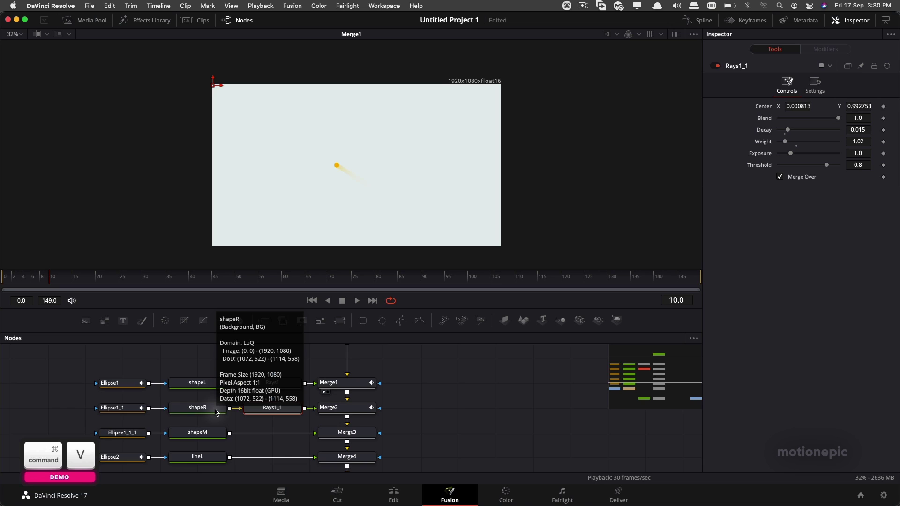
{"action": "left_click", "coordinate": [217, 437]}
{"action": "key", "text": "super+v"}
{"action": "scroll", "coordinate": [456, 420], "scroll_direction": "down", "scroll_amount": 1}
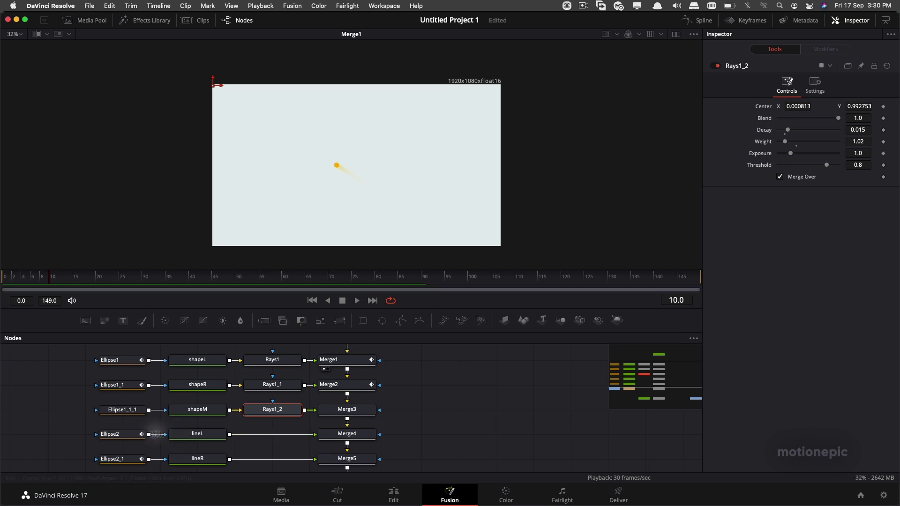
Insert another copy of the Rays node between Transform1 and Merge6
{"action": "scroll", "coordinate": [188, 437], "scroll_direction": "down", "scroll_amount": 1}
{"action": "left_click", "coordinate": [199, 424]}
{"action": "left_click", "coordinate": [224, 448]}
{"action": "scroll", "coordinate": [282, 425], "scroll_direction": "down", "scroll_amount": 2}
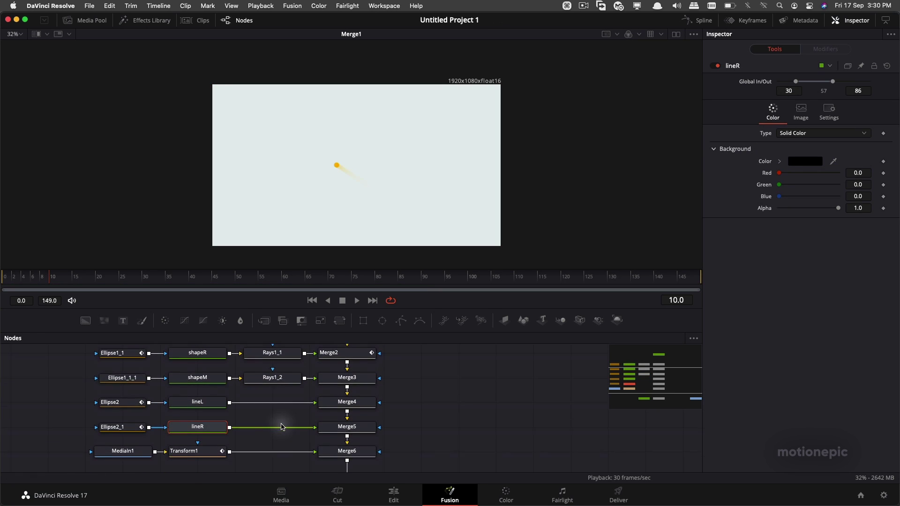
{"action": "left_click", "coordinate": [205, 450]}
{"action": "key", "text": "super+v"}
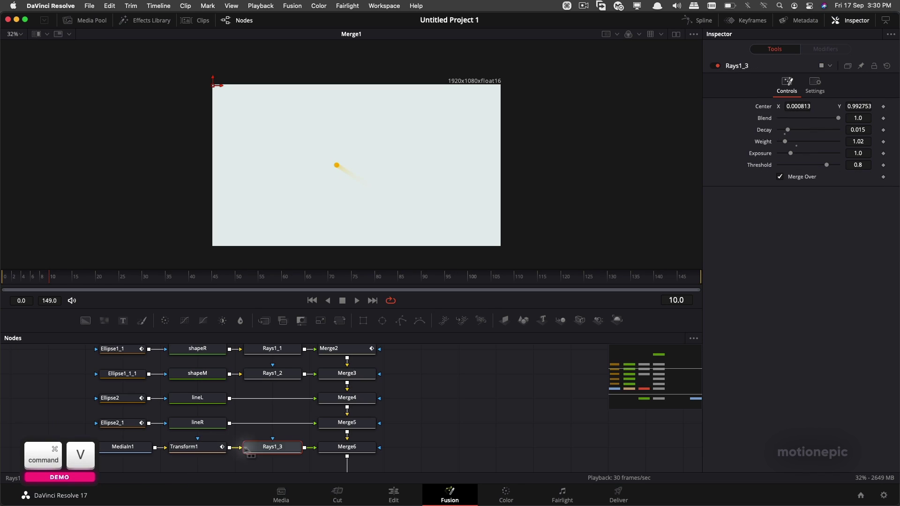
Show MediaOut1 in the viewer and scrub to about frame 120 to check the rays on the icon
{"action": "scroll", "coordinate": [403, 422], "scroll_direction": "down", "scroll_amount": 2}
{"action": "left_click_drag", "start_coordinate": [536, 468], "coordinate": [457, 141]}
{"action": "left_click_drag", "start_coordinate": [155, 280], "coordinate": [545, 279]}
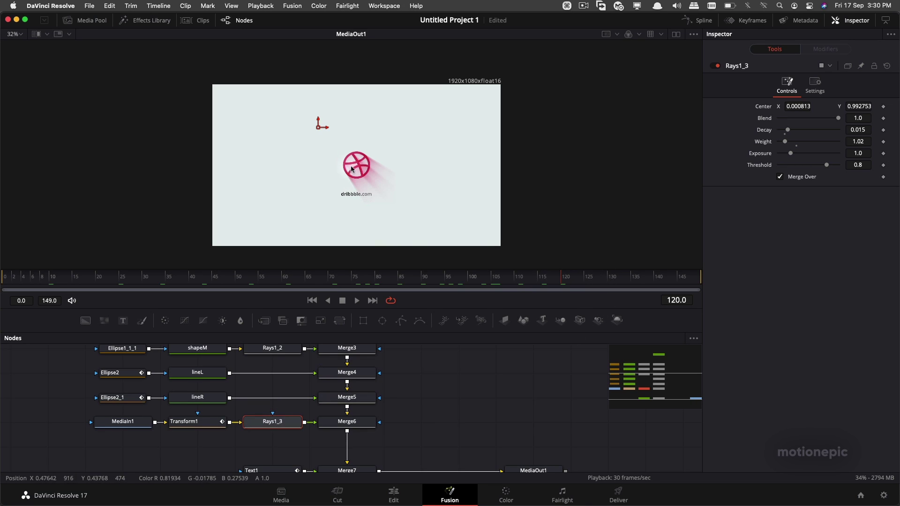
Delete the Rays1, Rays1_1 and Rays1_2 nodes from the shapeL, shapeR and shapeM branches
{"action": "scroll", "coordinate": [398, 400], "scroll_direction": "up", "scroll_amount": 3}
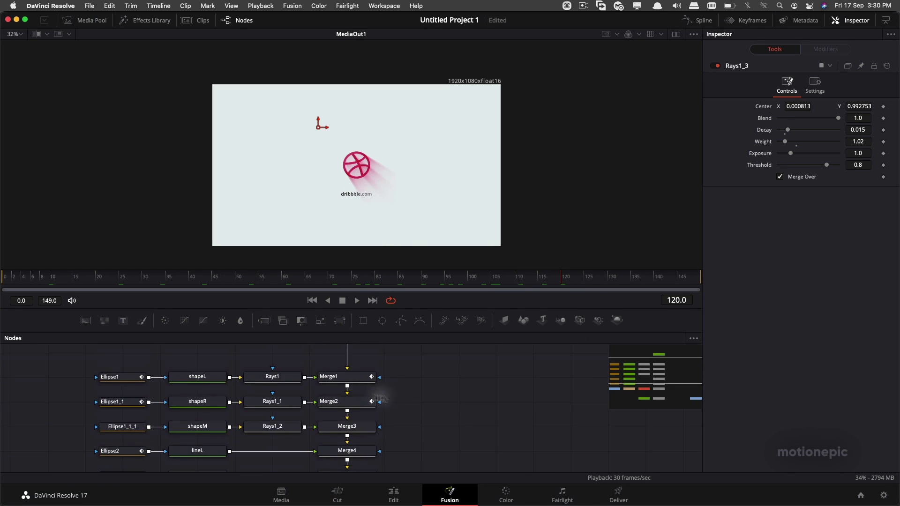
{"action": "left_click_drag", "start_coordinate": [288, 366], "coordinate": [279, 438]}
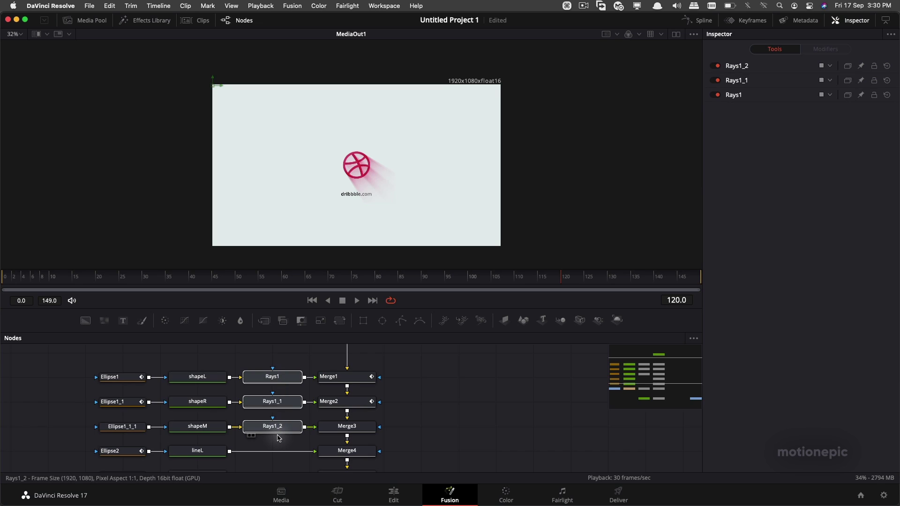
{"action": "key", "text": "Delete"}
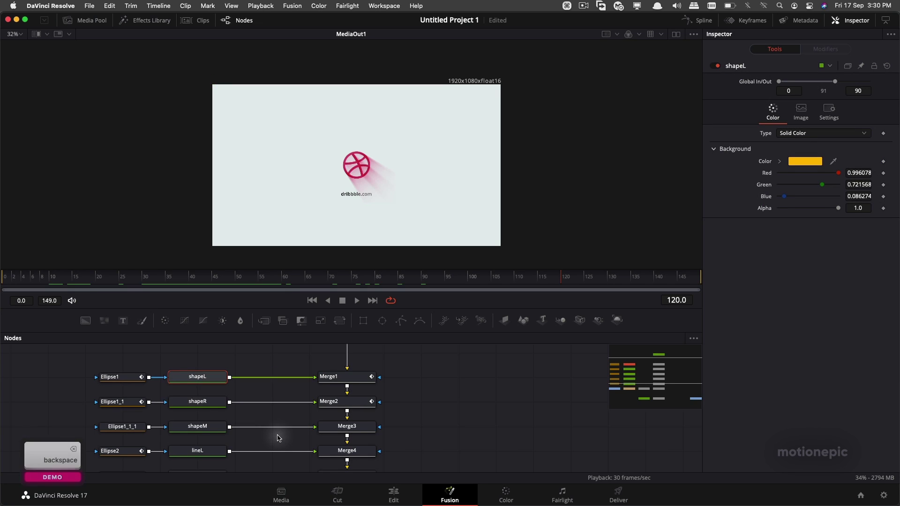
{"action": "left_click", "coordinate": [417, 409]}
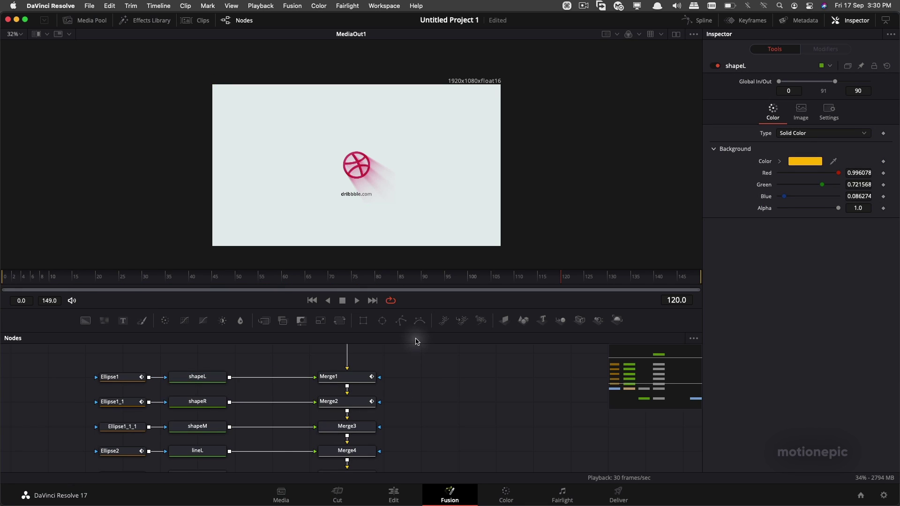
{"action": "left_click", "coordinate": [388, 7]}
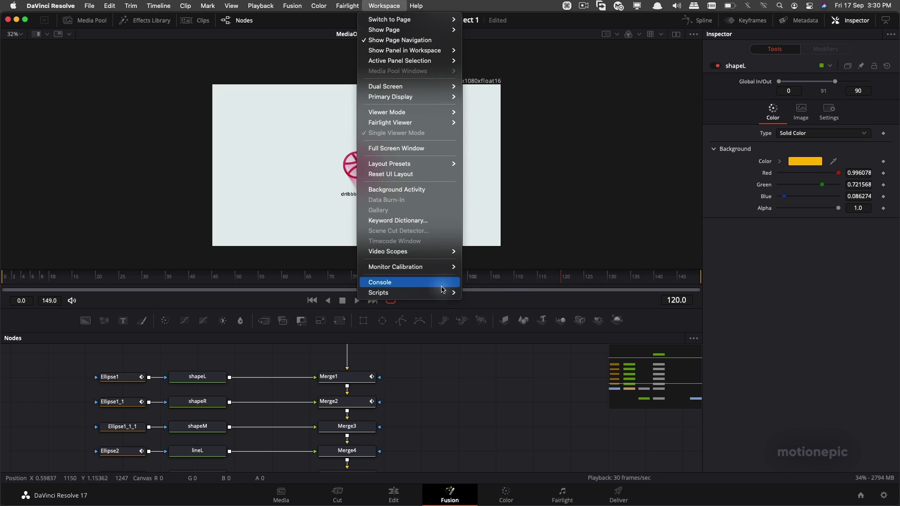
{"action": "mouse_move", "coordinate": [435, 293]}
{"action": "mouse_move", "coordinate": [483, 292]}
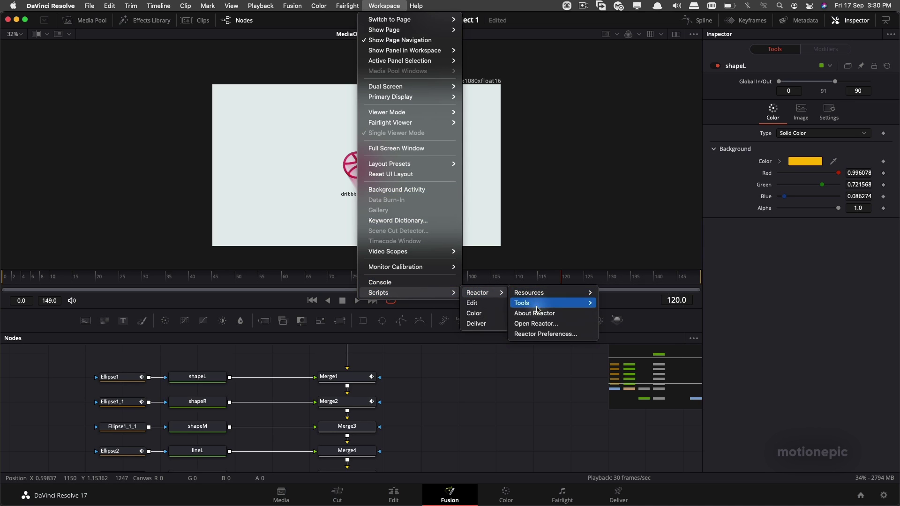
{"action": "left_click", "coordinate": [534, 323]}
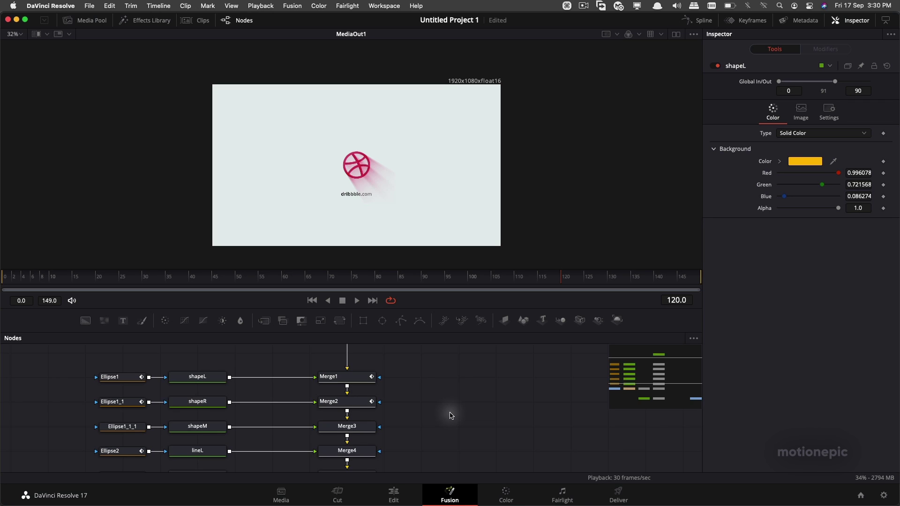
{"action": "key", "text": "shift+space"}
{"action": "type", "text": "rays"}
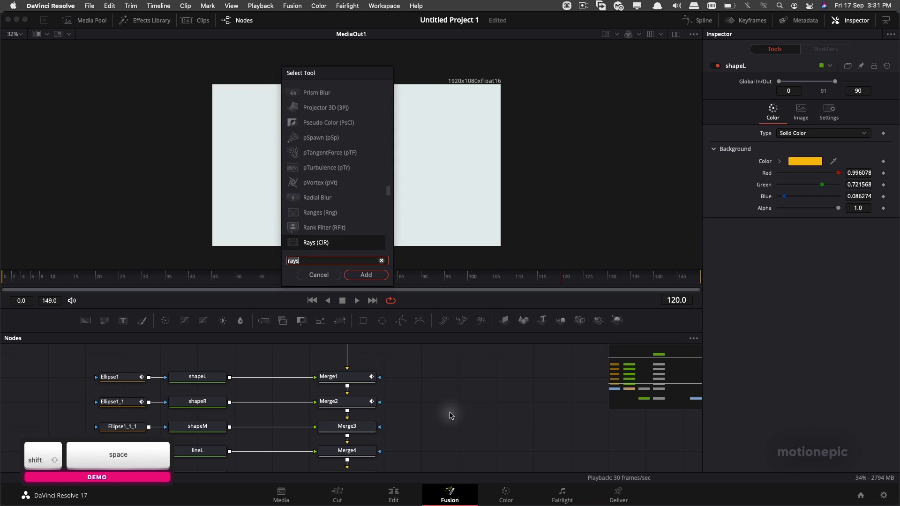
{"action": "key", "text": "BackSpace"}
{"action": "key", "text": "BackSpace"}
{"action": "key", "text": "BackSpace"}
{"action": "key", "text": "BackSpace"}
{"action": "type", "text": "real"}
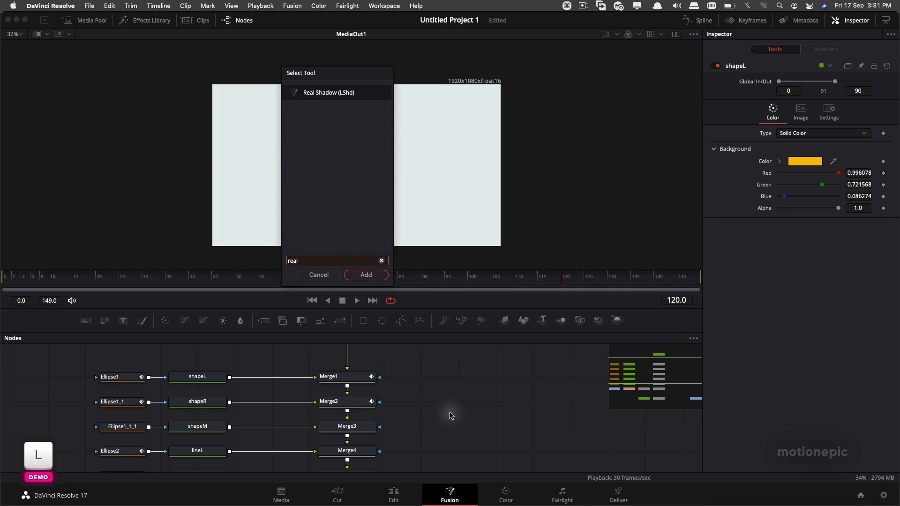
{"action": "left_click", "coordinate": [365, 274]}
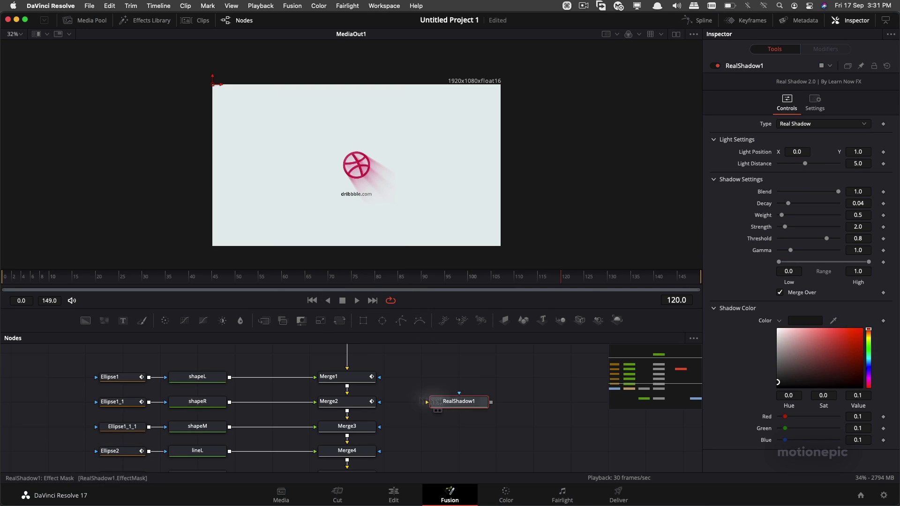
{"action": "key", "text": "Delete"}
Insert a Real Shadow node between shapeL and Merge1
{"action": "left_click", "coordinate": [193, 377]}
{"action": "key", "text": "shift+space"}
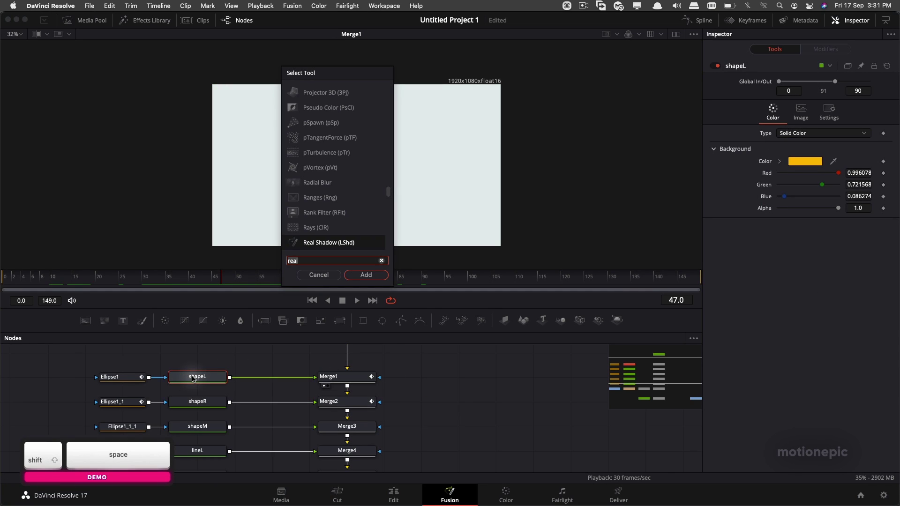
{"action": "type", "text": "real"}
{"action": "key", "text": "Return"}
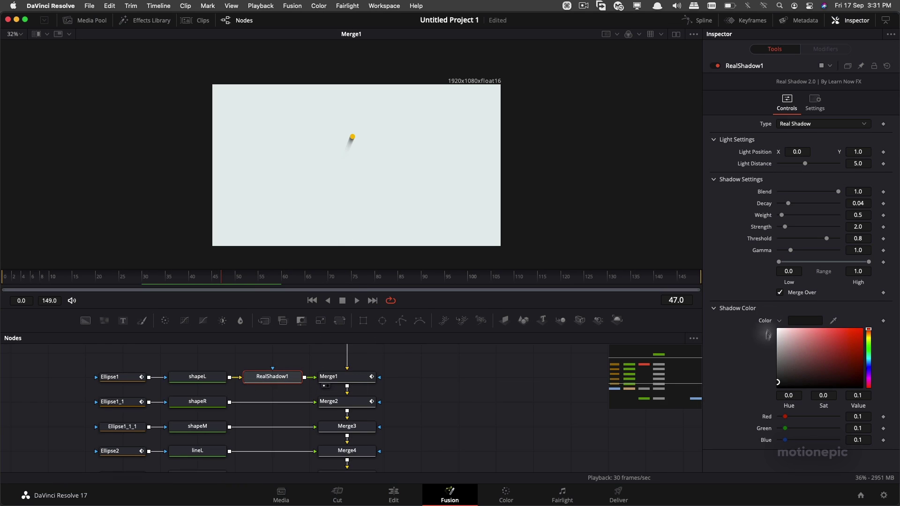
Try the Long Shadow type on RealShadow1 and switch back to Real Shadow
{"action": "left_click", "coordinate": [788, 124]}
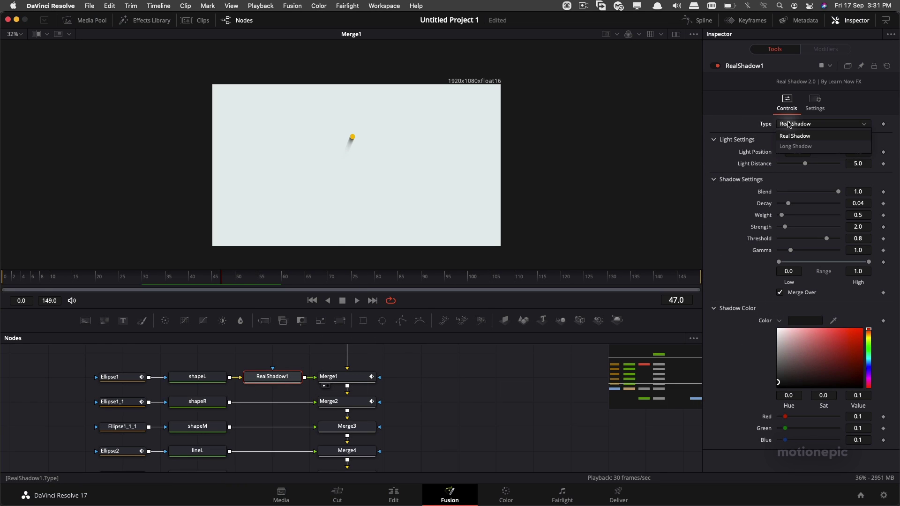
{"action": "left_click", "coordinate": [796, 146]}
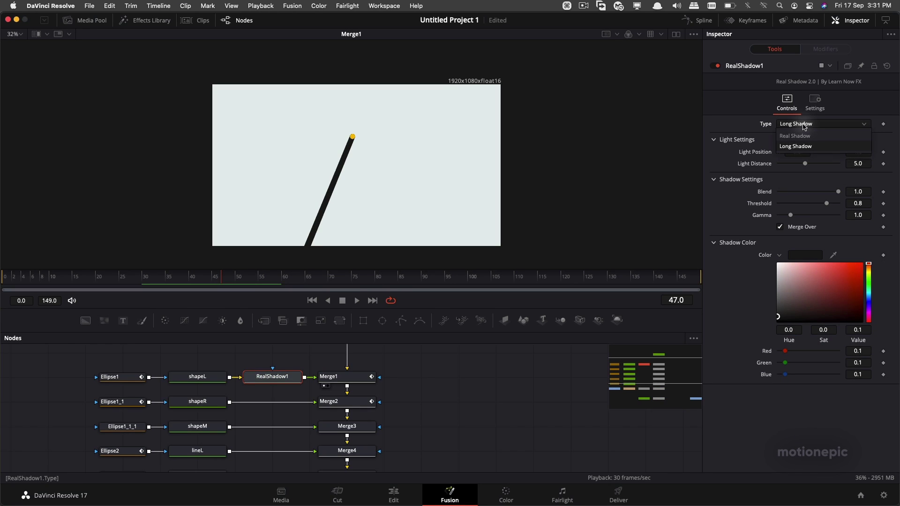
{"action": "left_click", "coordinate": [792, 136]}
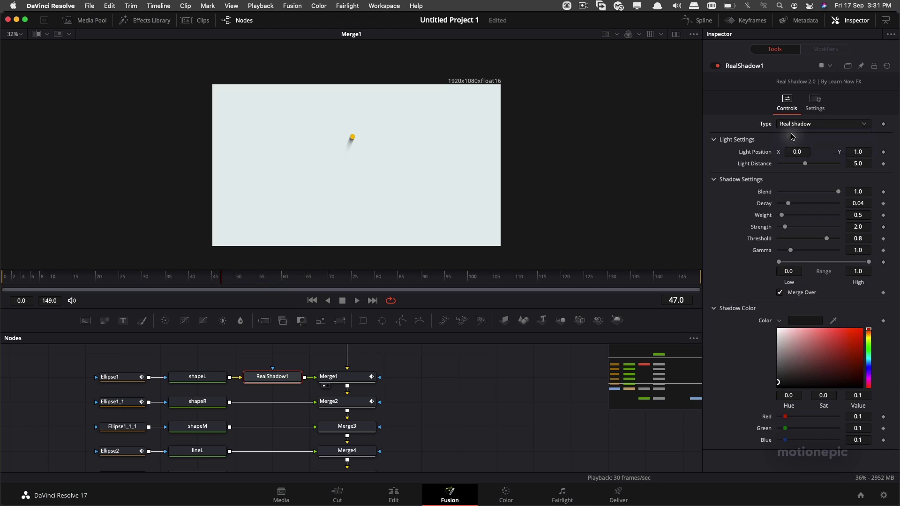
Sample the circle's yellow as RealShadow1's shadow color at frame 11 and set Decay 0.0728, Strength 1.42 and Threshold 0.646
{"action": "left_click_drag", "start_coordinate": [112, 276], "coordinate": [54, 276]}
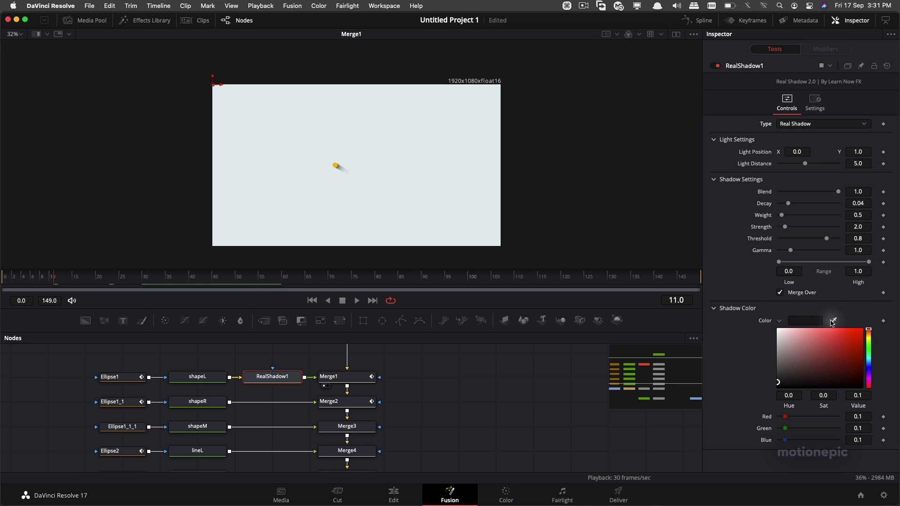
{"action": "left_click_drag", "start_coordinate": [833, 322], "coordinate": [337, 169]}
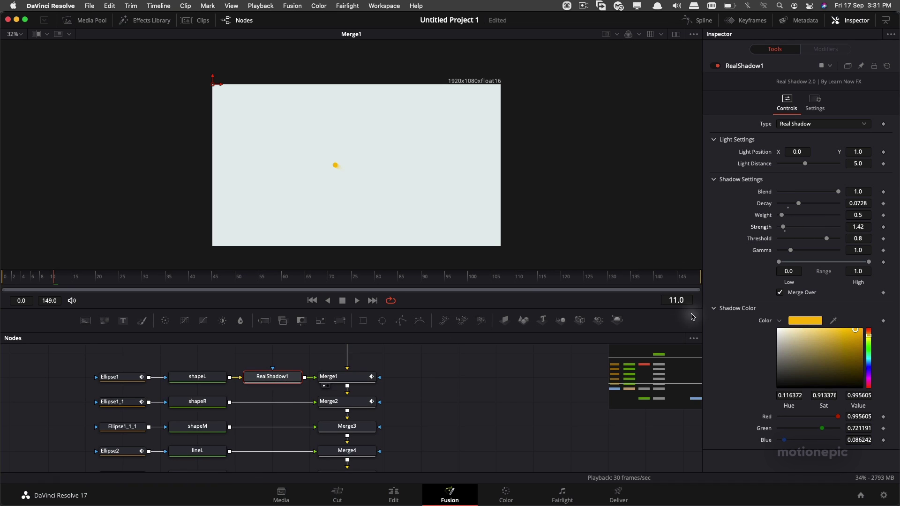
{"action": "left_click_drag", "start_coordinate": [810, 240], "coordinate": [818, 240]}
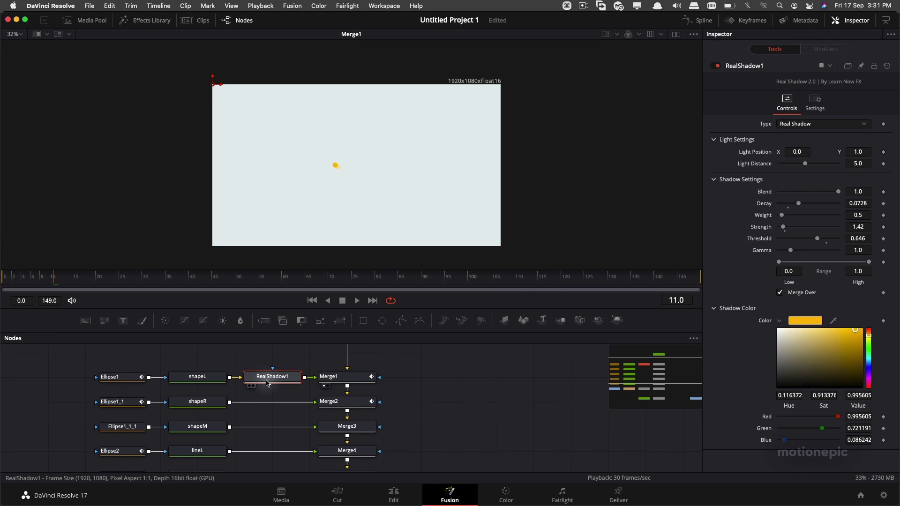
Copy the RealShadow1 node and insert copies after shapeR and shapeM
{"action": "key", "text": "super"}
{"action": "key", "text": "super+c"}
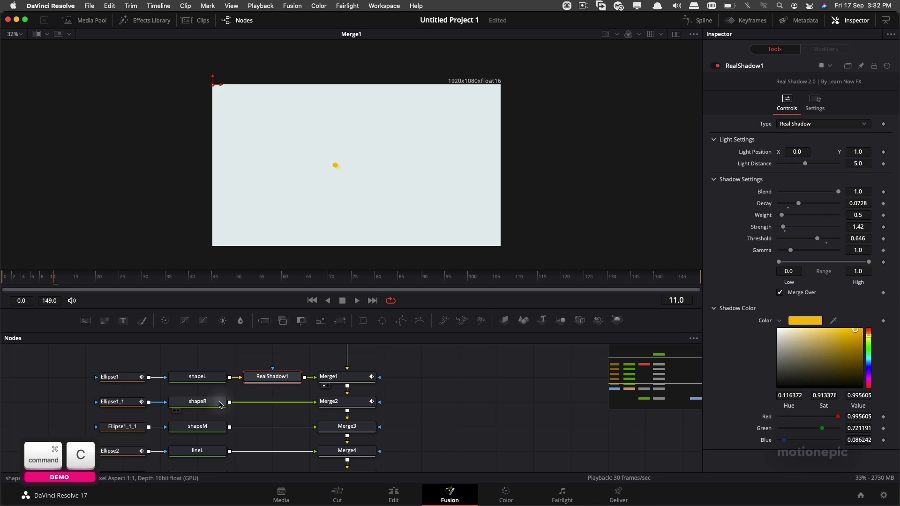
{"action": "left_click", "coordinate": [217, 404]}
{"action": "key", "text": "shift"}
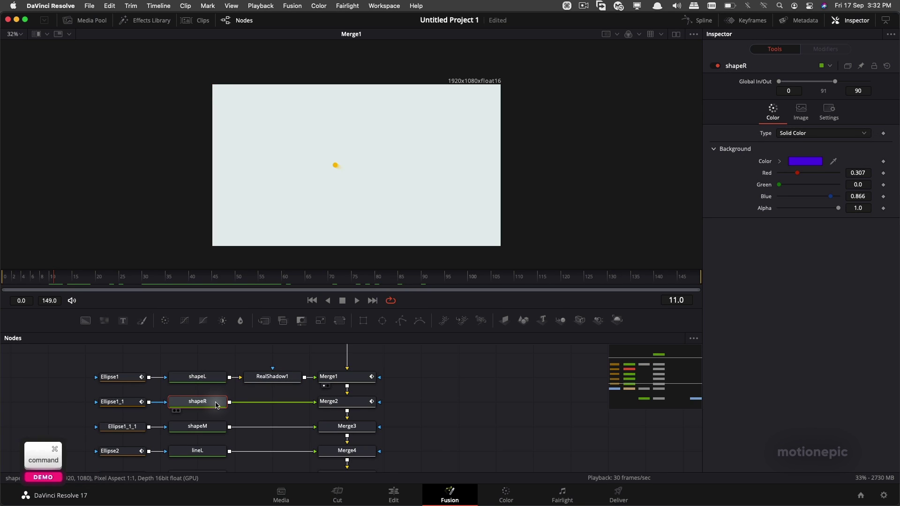
{"action": "key", "text": "super+v"}
{"action": "left_click", "coordinate": [212, 427]}
{"action": "key", "text": "super+v"}
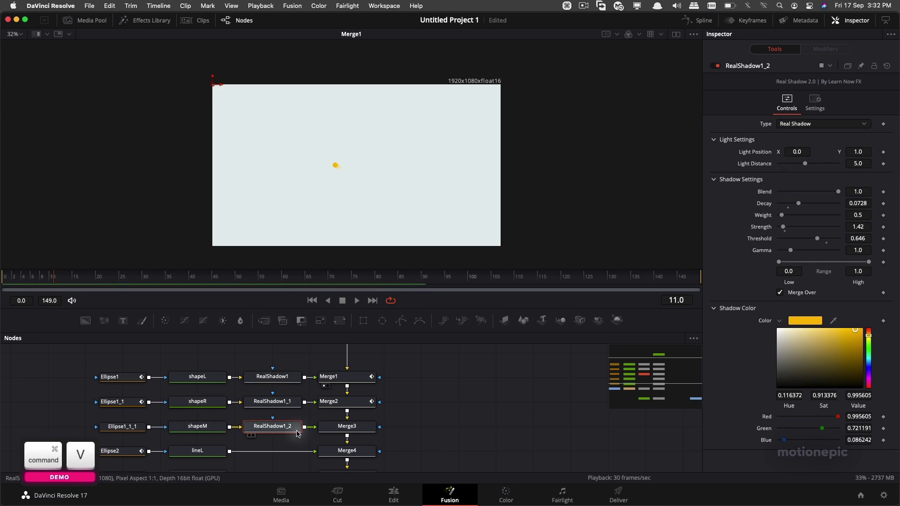
Show MediaOut1 in the viewer and scrub to about frame 85 to check the shadows on the circles
{"action": "left_click_drag", "start_coordinate": [161, 276], "coordinate": [296, 277]}
{"action": "scroll", "coordinate": [408, 434], "scroll_direction": "down", "scroll_amount": 10}
{"action": "left_click", "coordinate": [511, 436]}
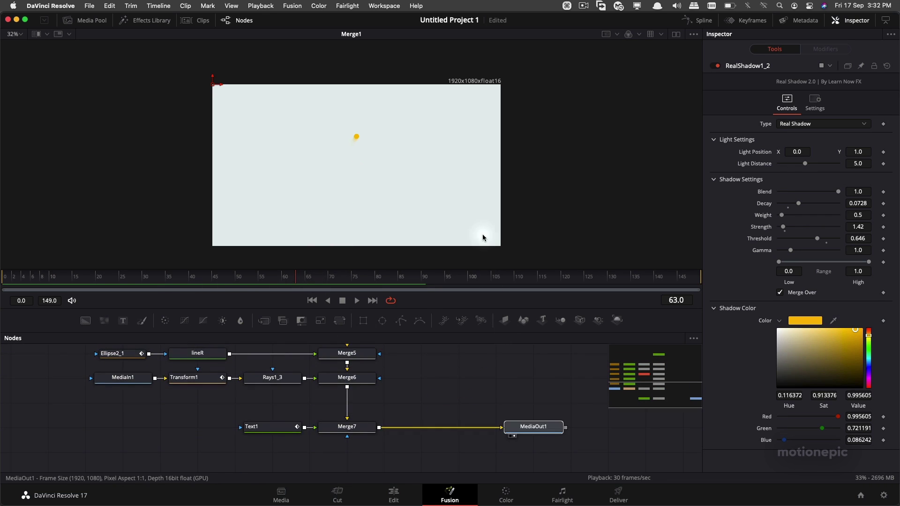
{"action": "scroll", "coordinate": [282, 238], "scroll_direction": "up", "scroll_amount": 3}
{"action": "left_click_drag", "start_coordinate": [235, 278], "coordinate": [393, 277]}
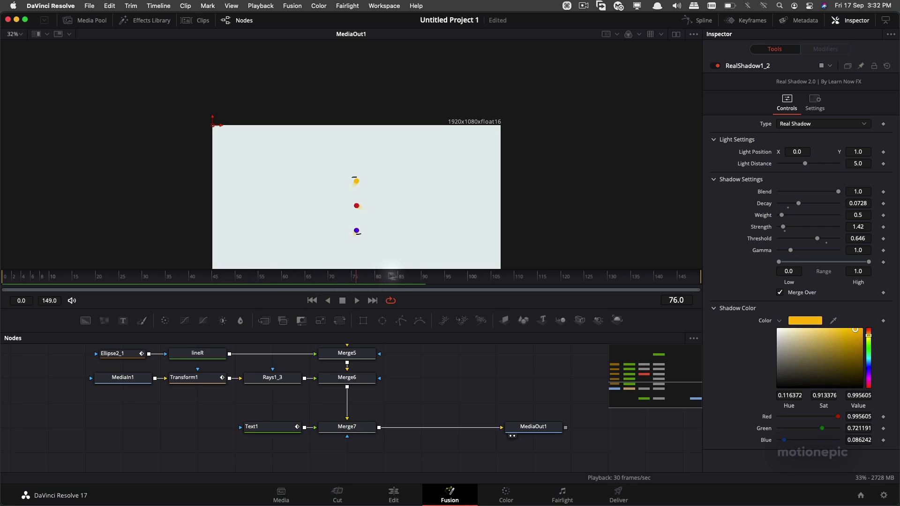
Replace the Rays1_3 node between Transform1 and Merge6 with a copy of the Real Shadow node
{"action": "left_click", "coordinate": [281, 378]}
{"action": "left_click", "coordinate": [282, 379]}
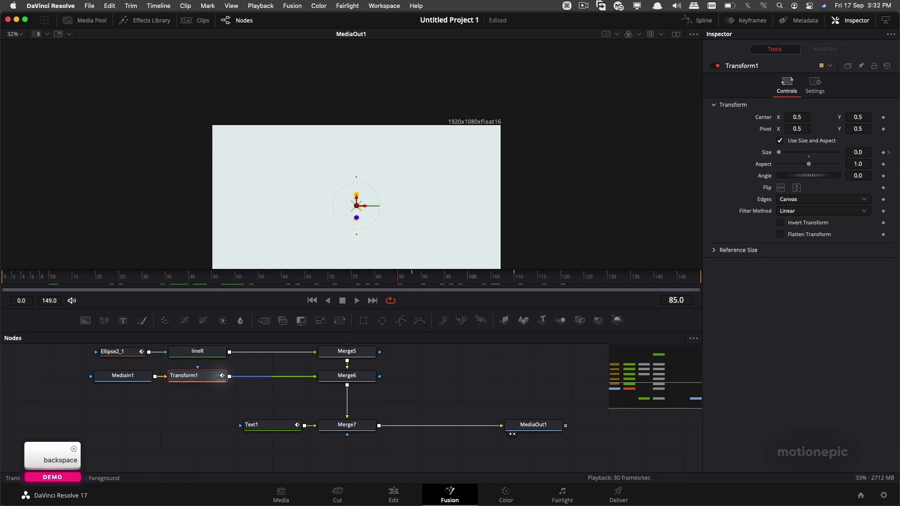
{"action": "key", "text": "super+v"}
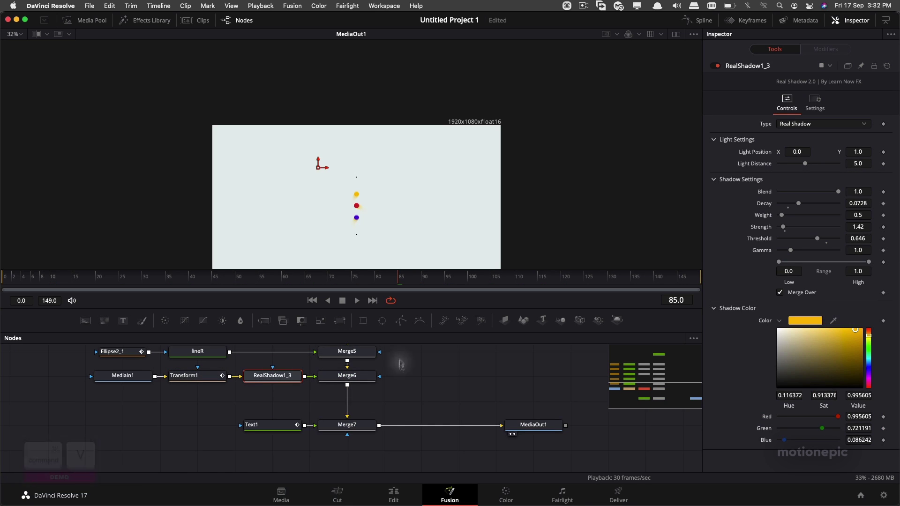
At frame 106, give the icon's shadow a dark grey color of value 0.118, with Strength 1.73, Weight 0.55 and Decay 0.04
{"action": "left_click", "coordinate": [464, 277]}
{"action": "left_click", "coordinate": [498, 277]}
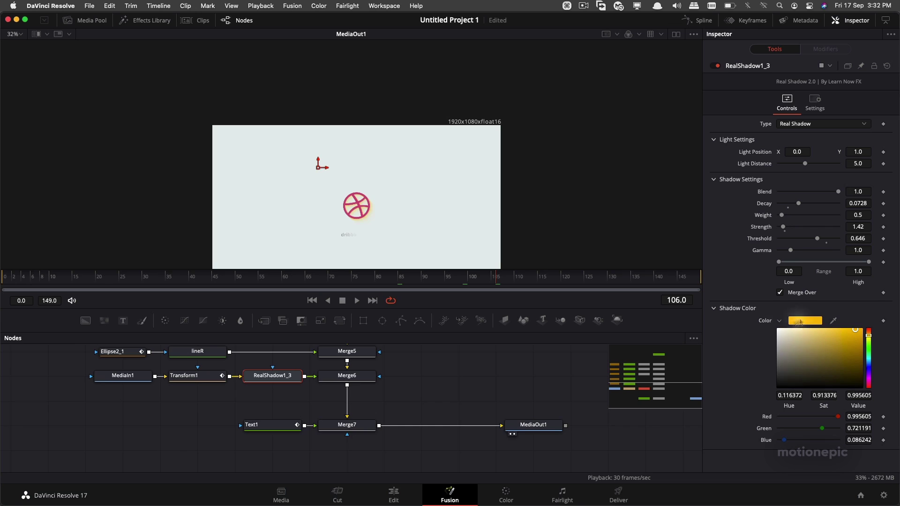
{"action": "left_click_drag", "start_coordinate": [785, 382], "coordinate": [767, 384]}
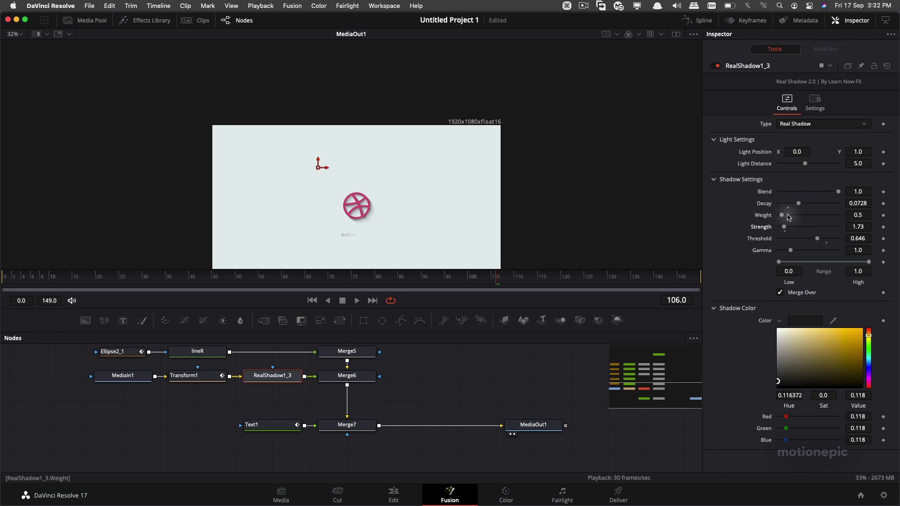
{"action": "mouse_move", "coordinate": [784, 217]}
{"action": "left_mouse_down"}
{"action": "mouse_move", "coordinate": [808, 206]}
{"action": "mouse_move", "coordinate": [783, 209]}
{"action": "left_mouse_up"}
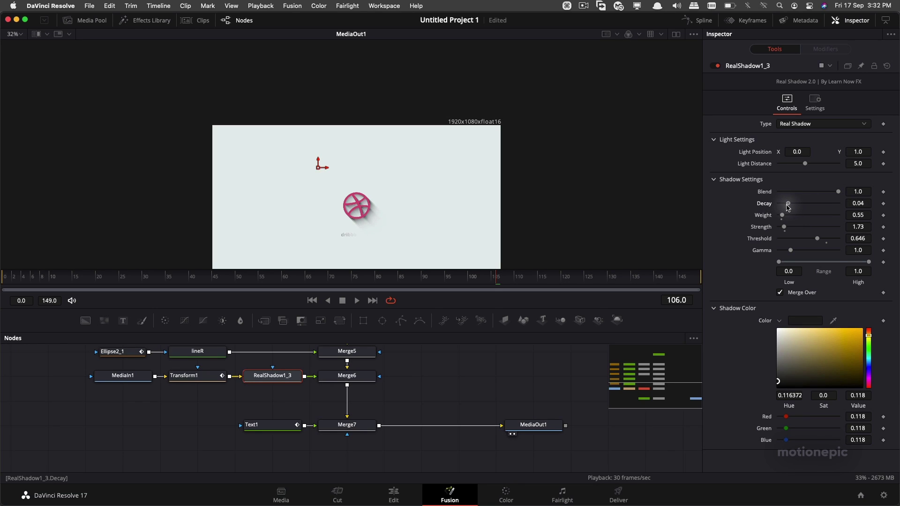
Make room beside Text1, insert a Real Shadow copy before Merge7 and set its shadow color to dark grey with value 0.173
{"action": "left_click_drag", "start_coordinate": [241, 426], "coordinate": [167, 425]}
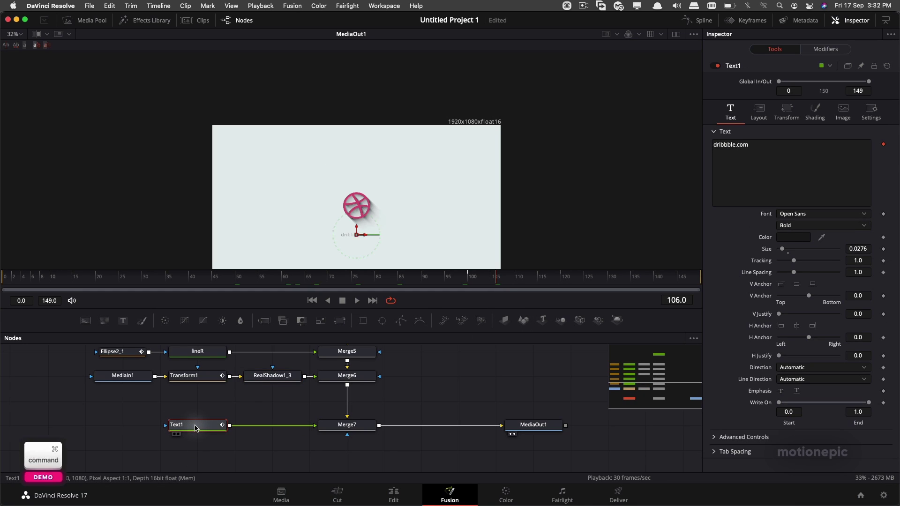
{"action": "key", "text": "cmd+v"}
{"action": "left_click", "coordinate": [565, 277]}
{"action": "left_click_drag", "start_coordinate": [565, 279], "coordinate": [647, 277]}
{"action": "left_click_drag", "start_coordinate": [780, 384], "coordinate": [778, 378]}
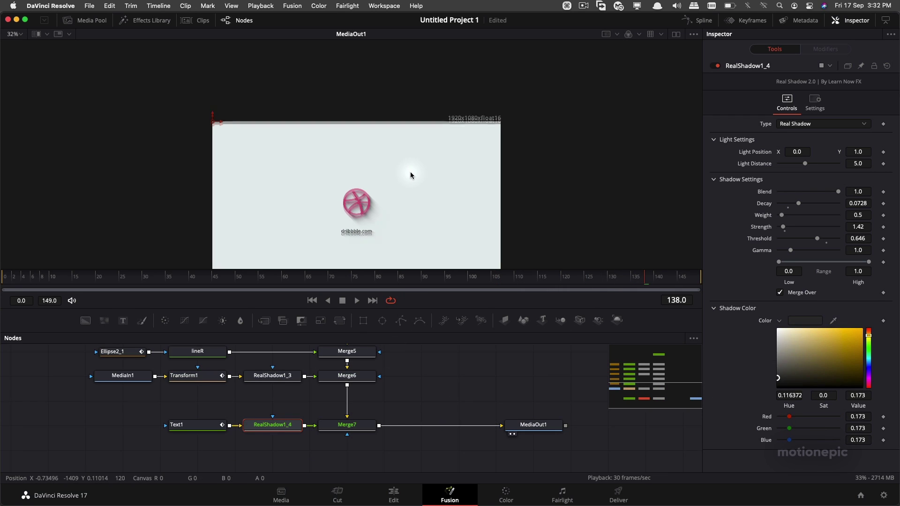
{"action": "scroll", "coordinate": [411, 176], "scroll_direction": "down", "scroll_amount": 2}
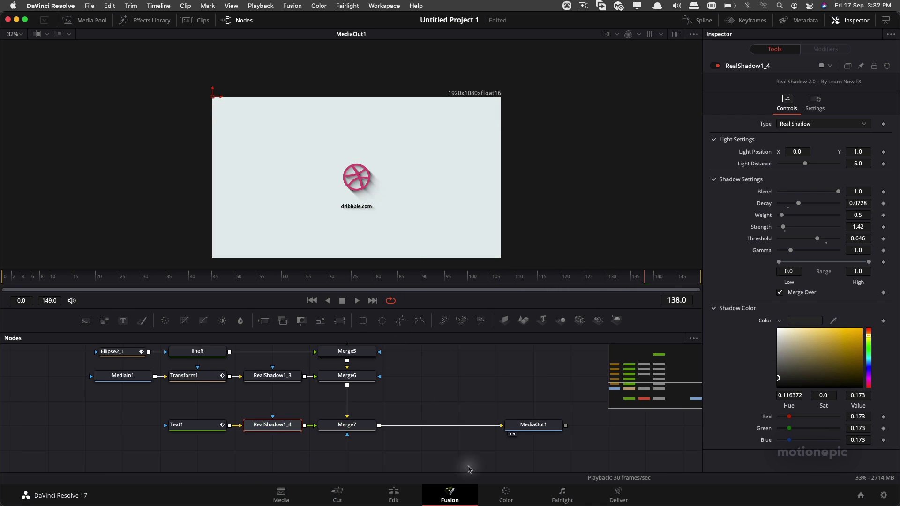
Switch to the Edit page and check the dark composition at 01:00:01:22 and the light one at 01:00:07:23
{"action": "left_click", "coordinate": [401, 496]}
{"action": "left_click", "coordinate": [359, 290]}
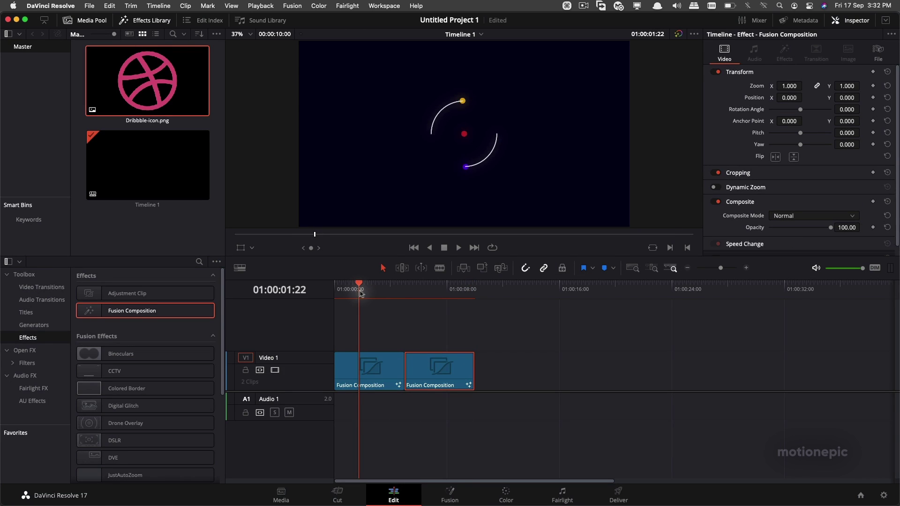
{"action": "left_click", "coordinate": [444, 293]}
{"action": "scroll", "coordinate": [466, 114], "scroll_direction": "up", "scroll_amount": 2}
{"action": "key", "text": "alt"}
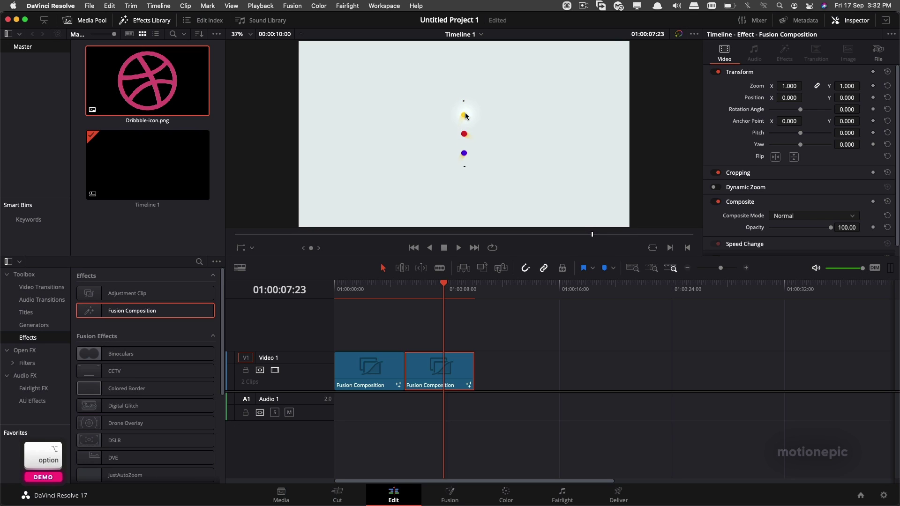
{"action": "scroll", "coordinate": [466, 116], "scroll_direction": "down", "scroll_amount": 3}
{"action": "scroll", "coordinate": [465, 116], "scroll_direction": "up", "scroll_amount": 3}
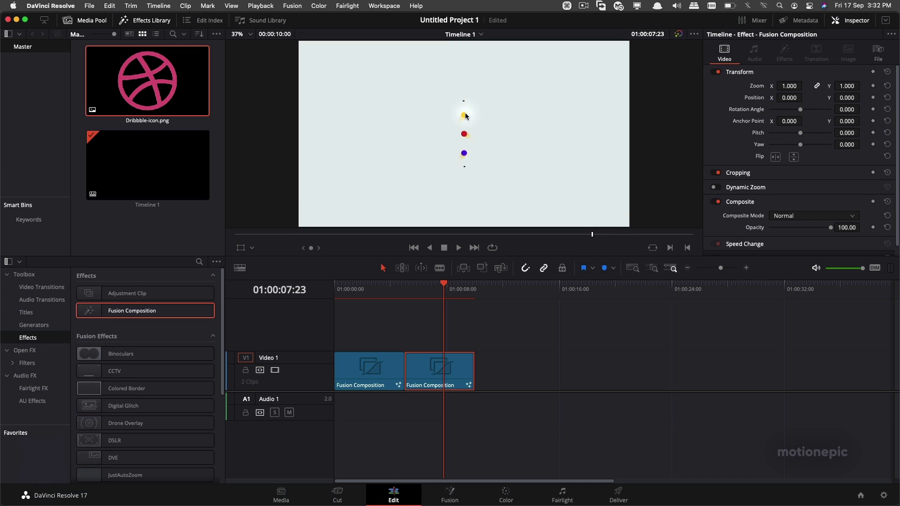